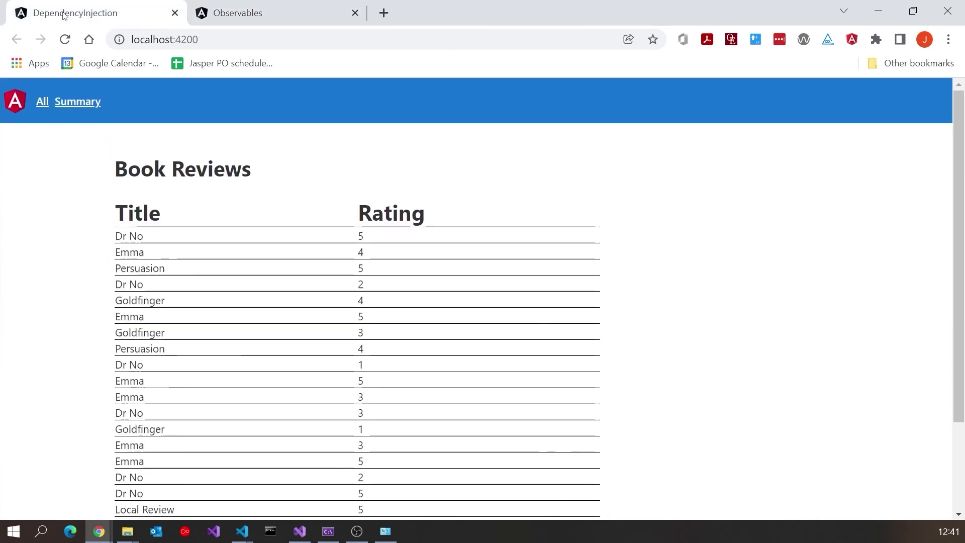
scroll(835, 390, down, 3)
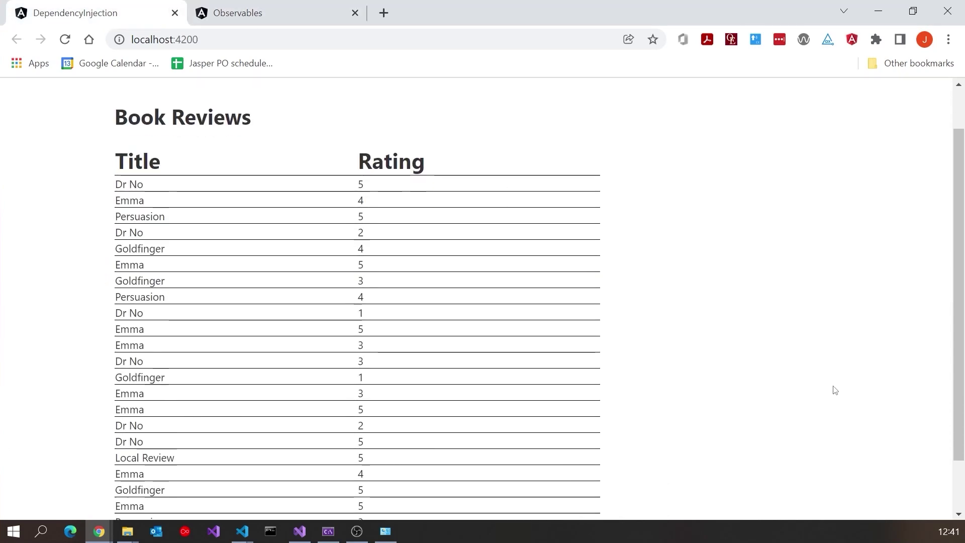
scroll(835, 390, down, 2)
scroll(835, 390, up, 1)
scroll(835, 389, down, 1)
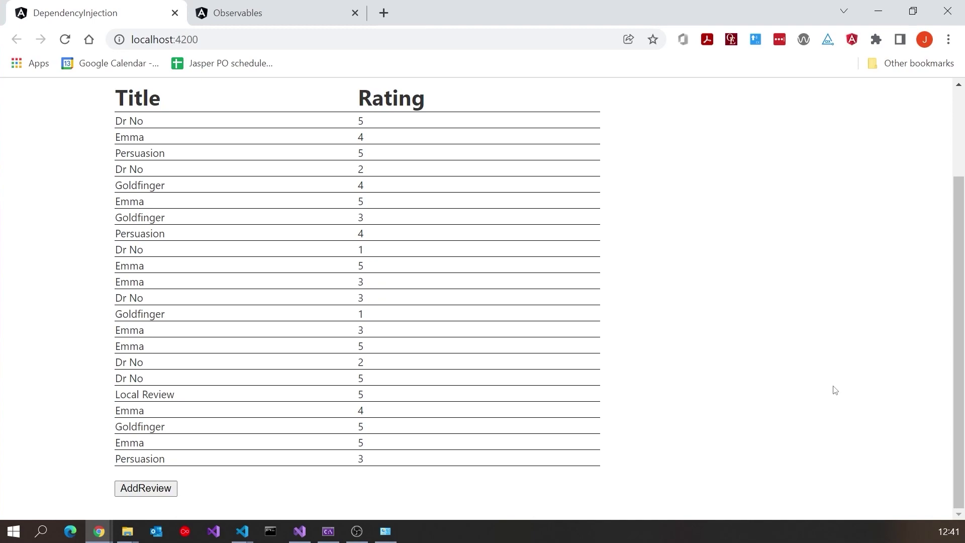
scroll(226, 227, up, 3)
scroll(150, 189, up, 2)
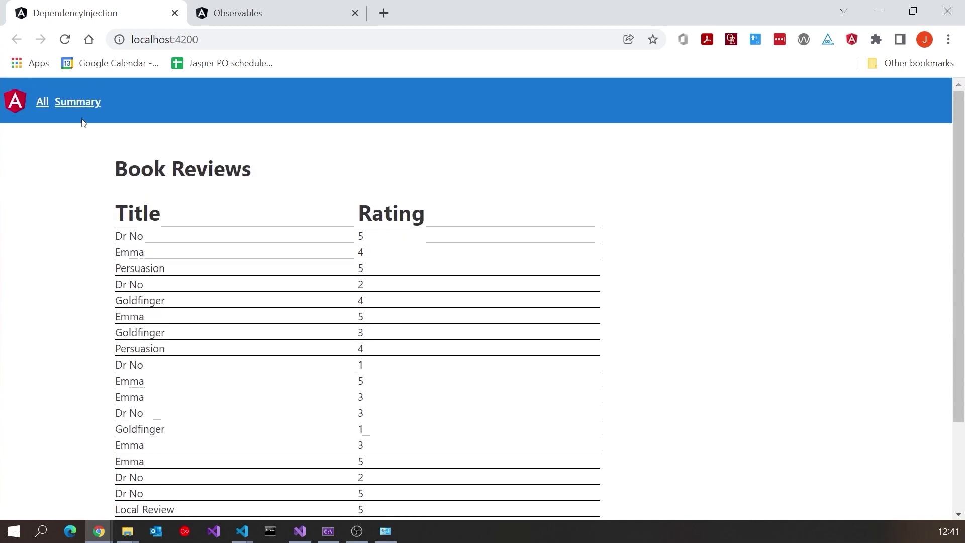
After viewing Summary, add an 'Emma' review with rating 4 from the All reviews list
click(78, 102)
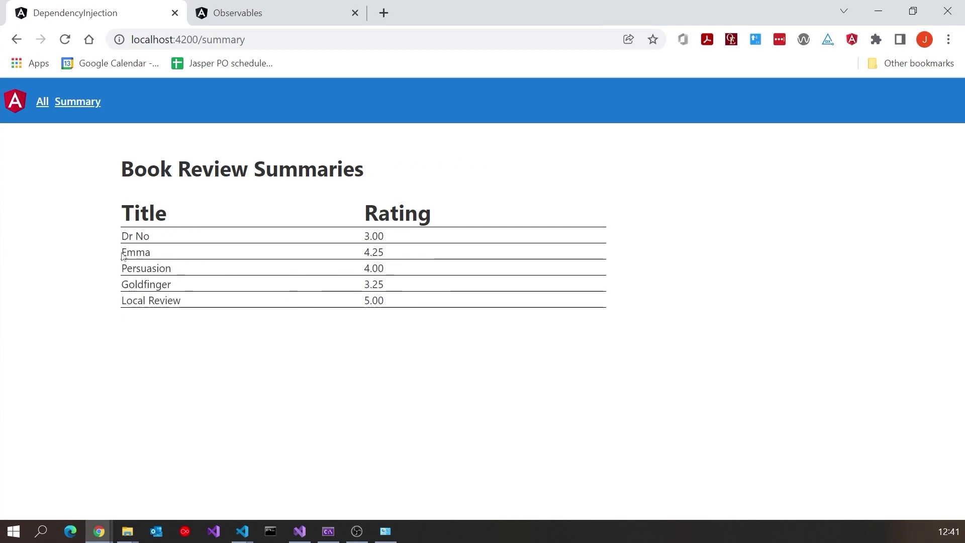
click(43, 102)
scroll(189, 264, down, 3)
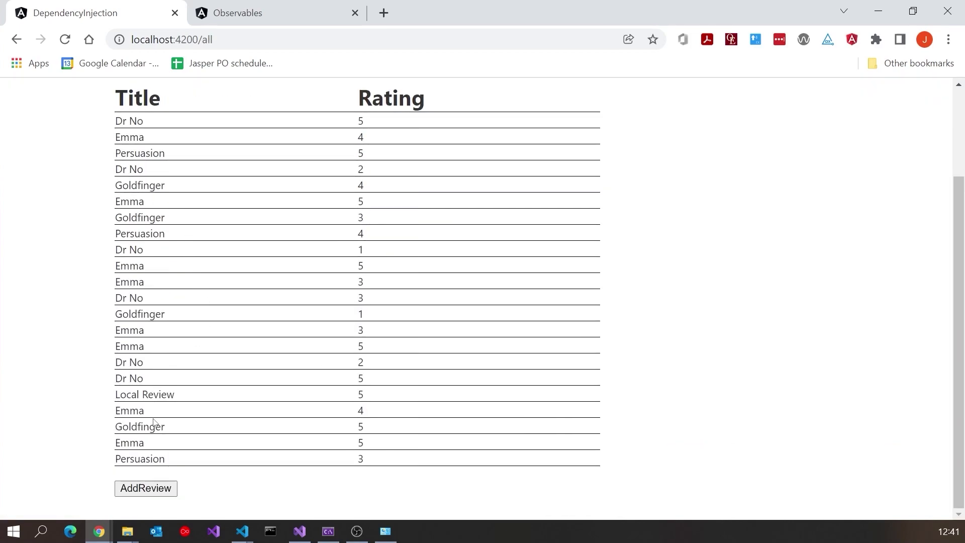
click(145, 488)
scroll(227, 301, down, 2)
click(195, 439)
text(Emma)
click(207, 460)
click(142, 475)
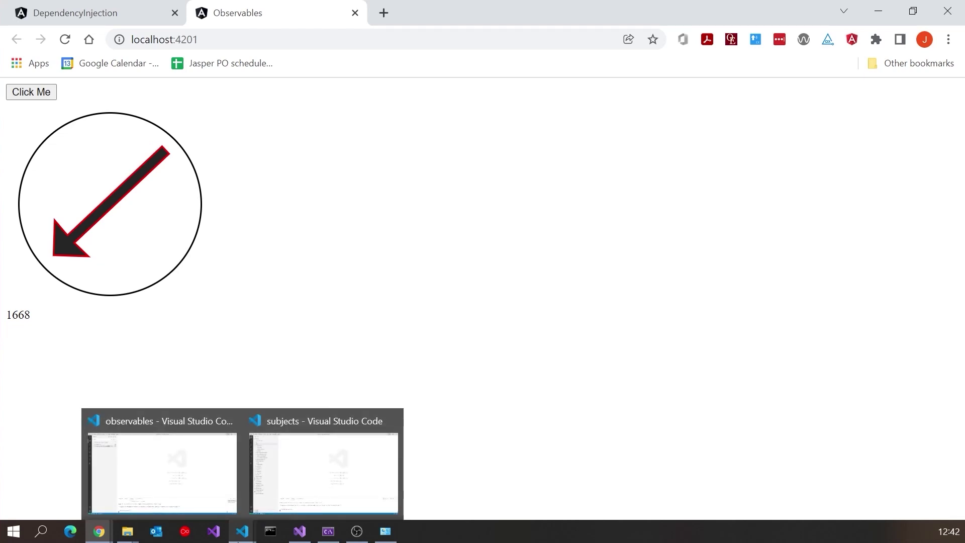
In the observables project, open app.component.html and select async on line 7
click(162, 468)
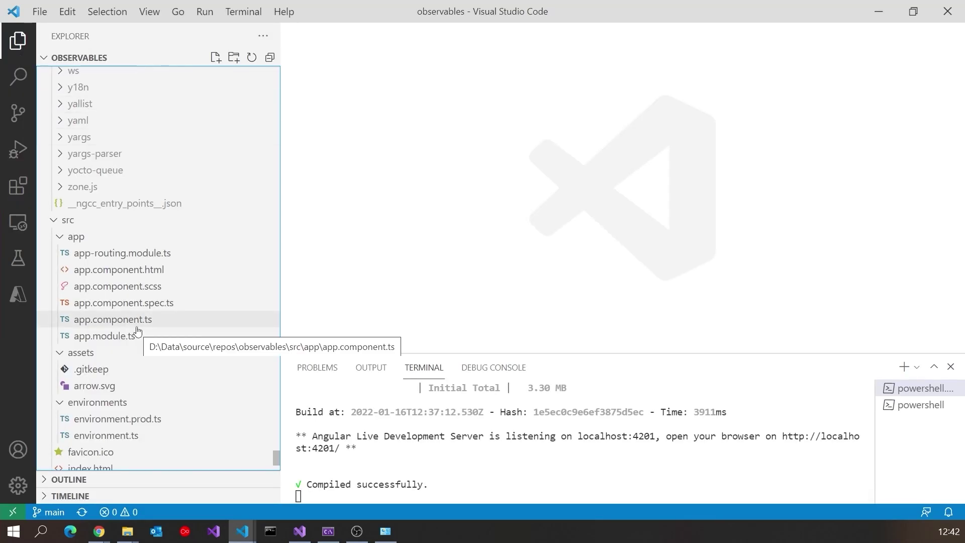
click(126, 270)
click(461, 159)
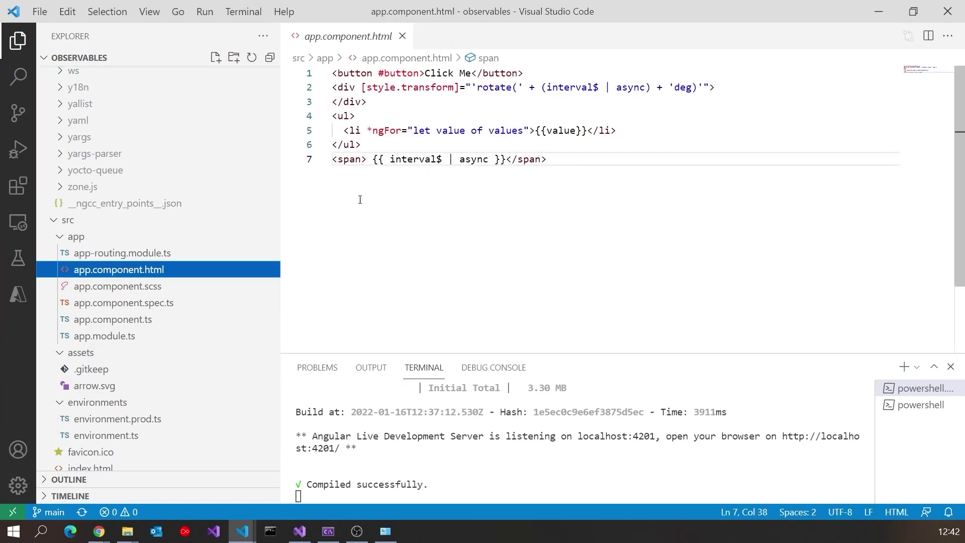
double_click(475, 160)
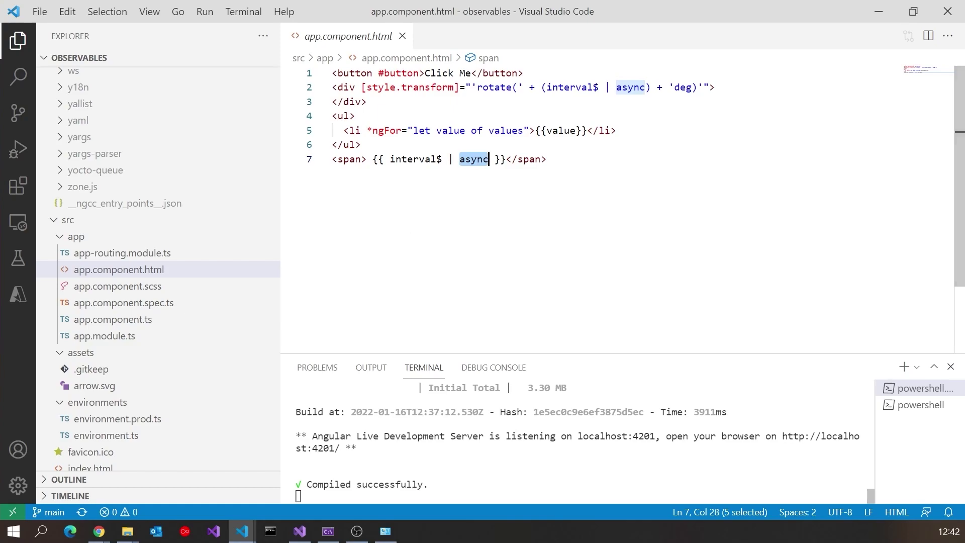
mouse_move(242, 531)
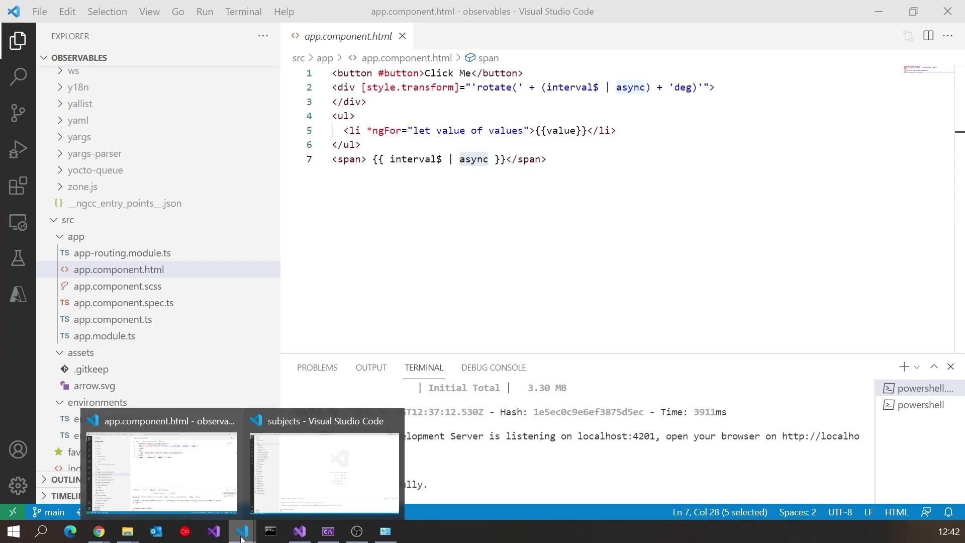
In the subjects project, open services/book-review-repository.service.ts
click(309, 476)
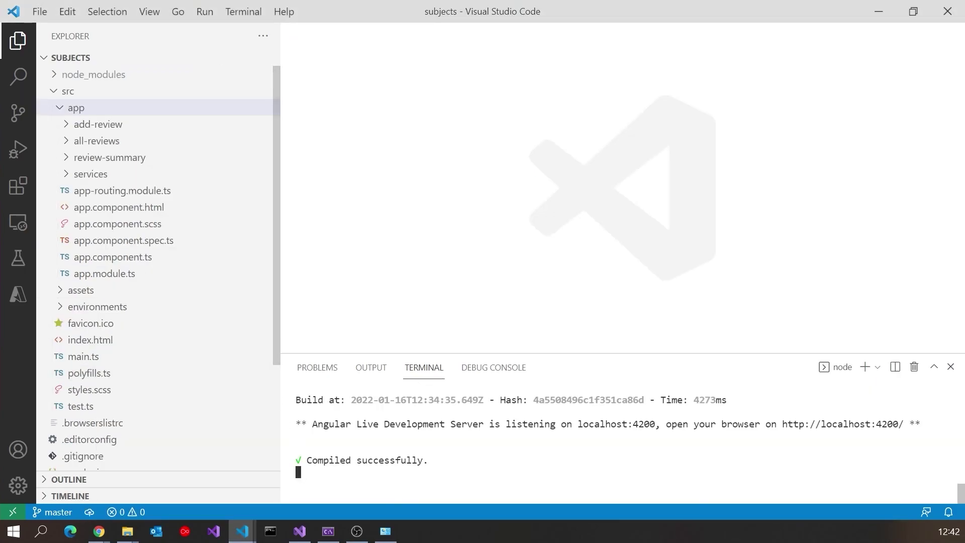
click(90, 174)
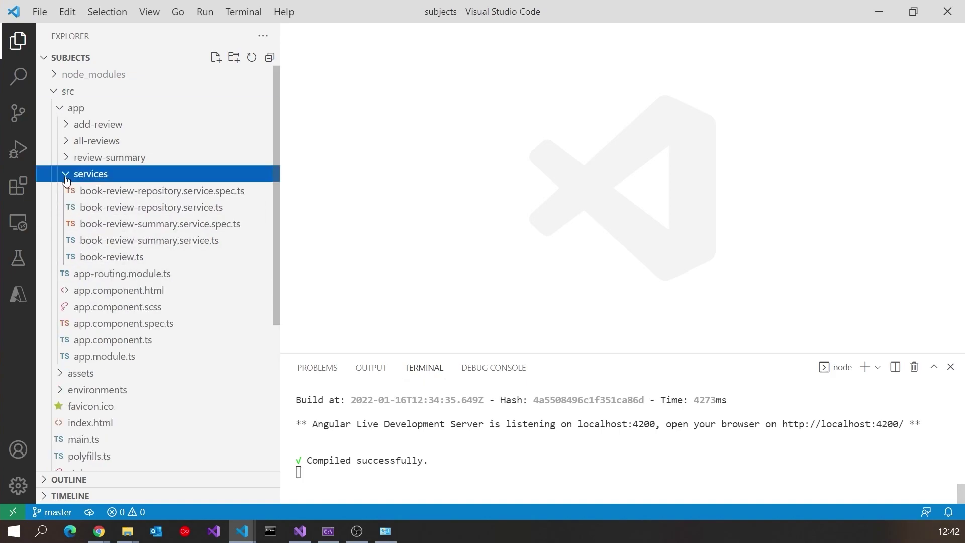
click(114, 207)
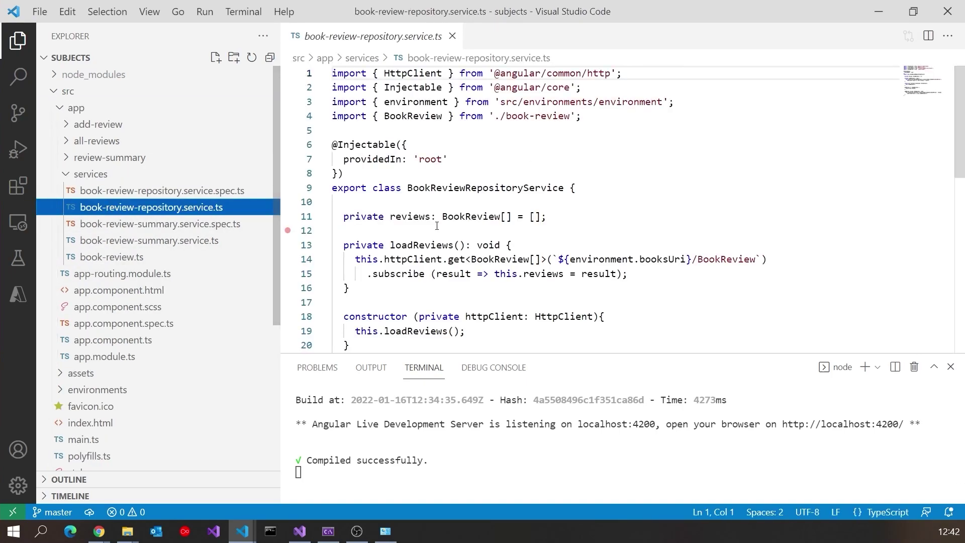
scroll(525, 280, down, 2)
scroll(526, 281, down, 2)
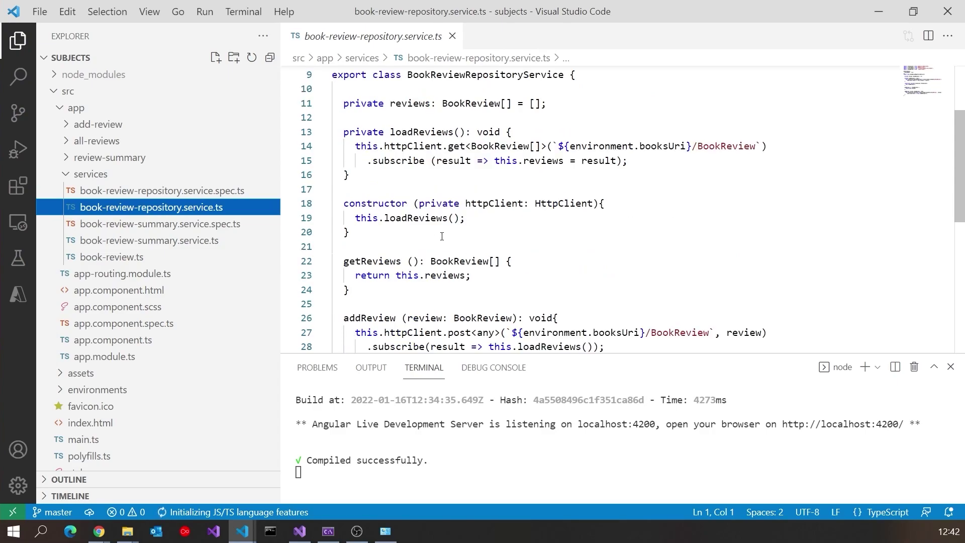
Select the HTTP get call, the subscribe call and the reviews field's BookReview[] type
drag(349, 145, 784, 143)
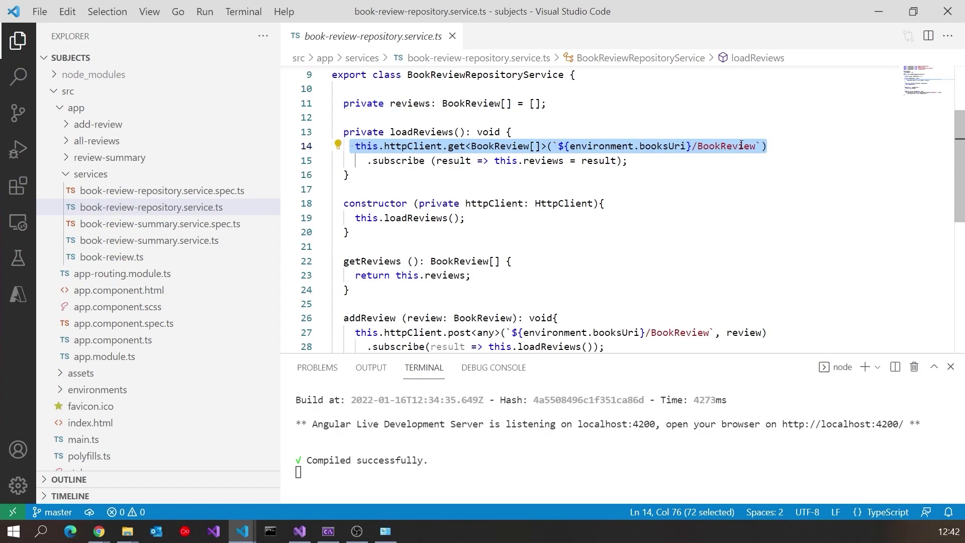
click(391, 161)
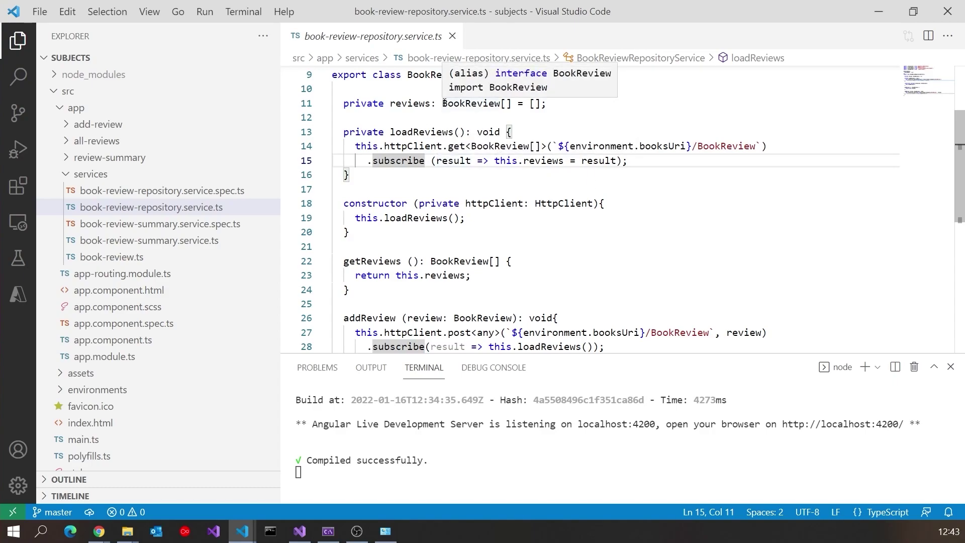
mouse_move(442, 103)
mouse_down()
mouse_move(543, 104)
mouse_move(513, 104)
mouse_up()
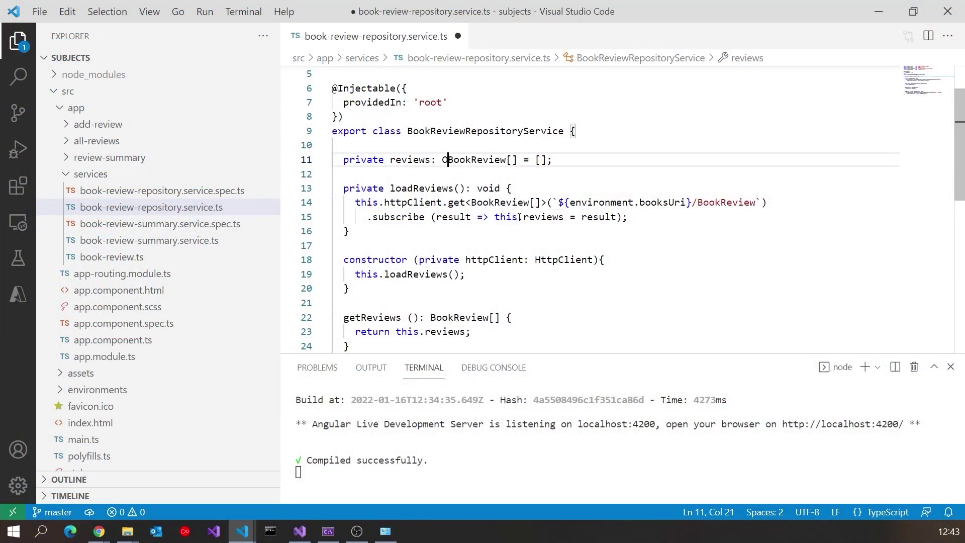
text(Obs)
text(vabl)
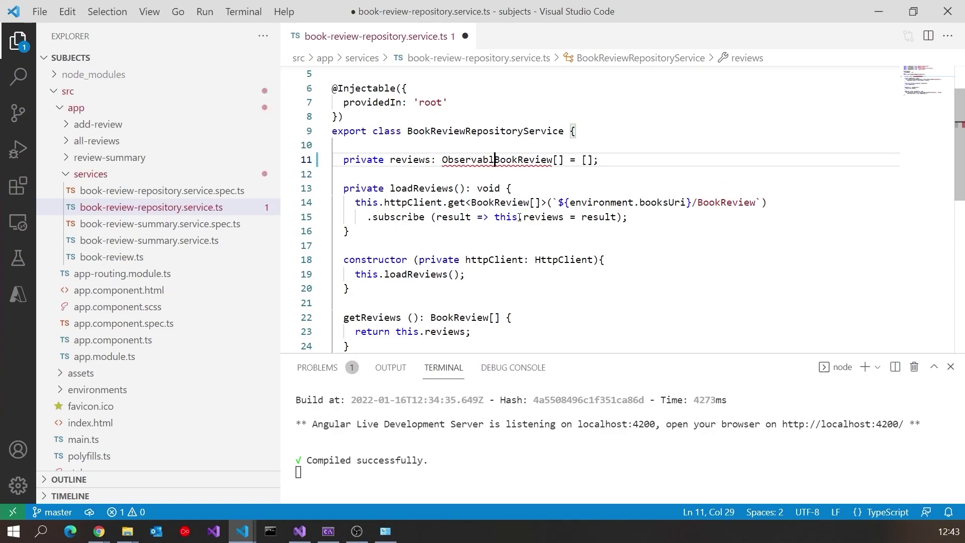
text(<)
Make reviews an uninitialized Observable<BookReview[]> field, importing Observable, ready to rename to reviews$
key(Right)
key(Right)
key(Right)
key(Right)
key(Right)
key(Right)
key(Right)
key(Right)
key(Right)
key(Right)
key(Right)
key(Right)
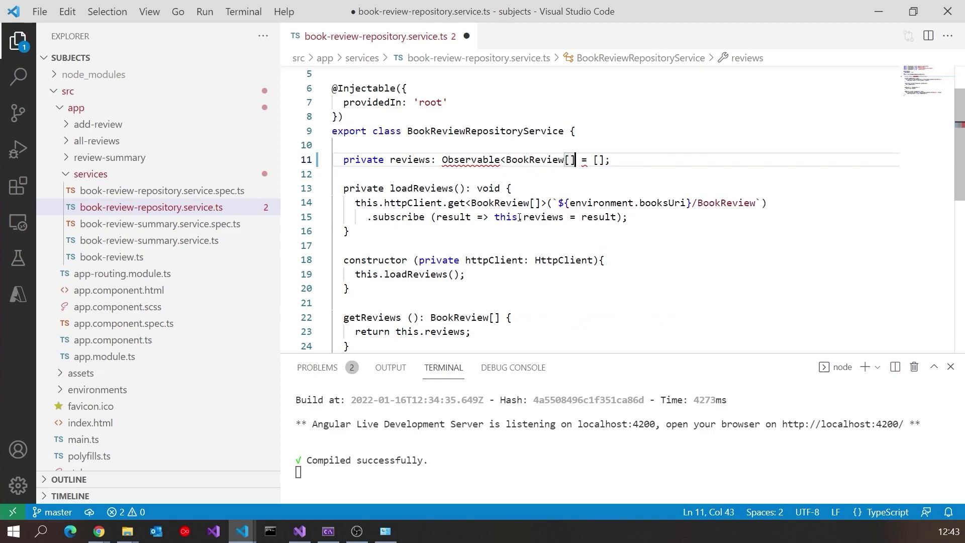
text(>)
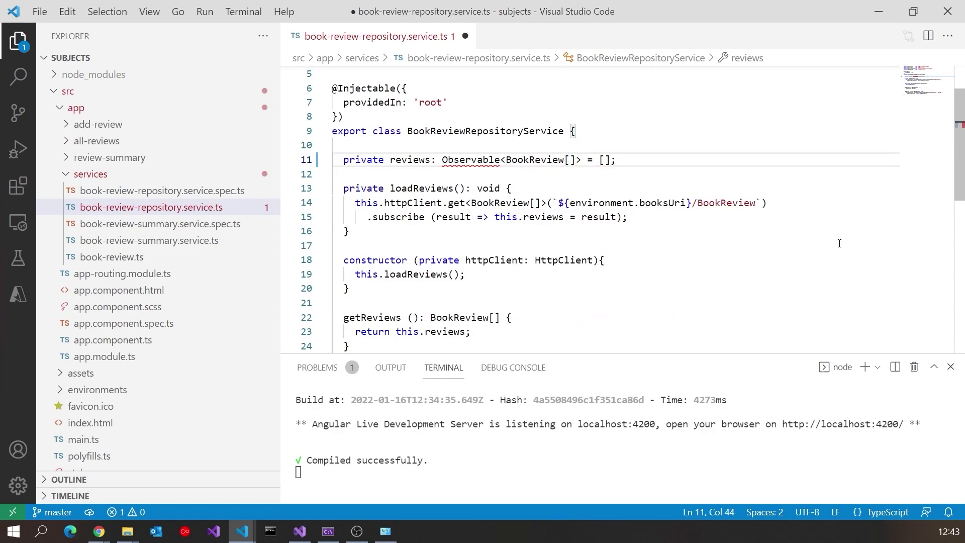
drag(581, 160, 613, 160)
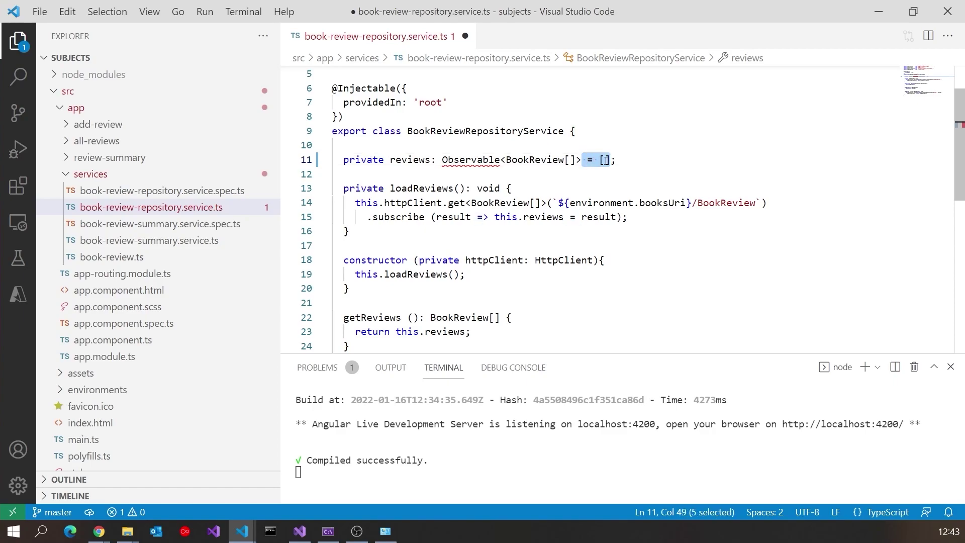
key(Delete)
mouse_move(469, 161)
click(535, 146)
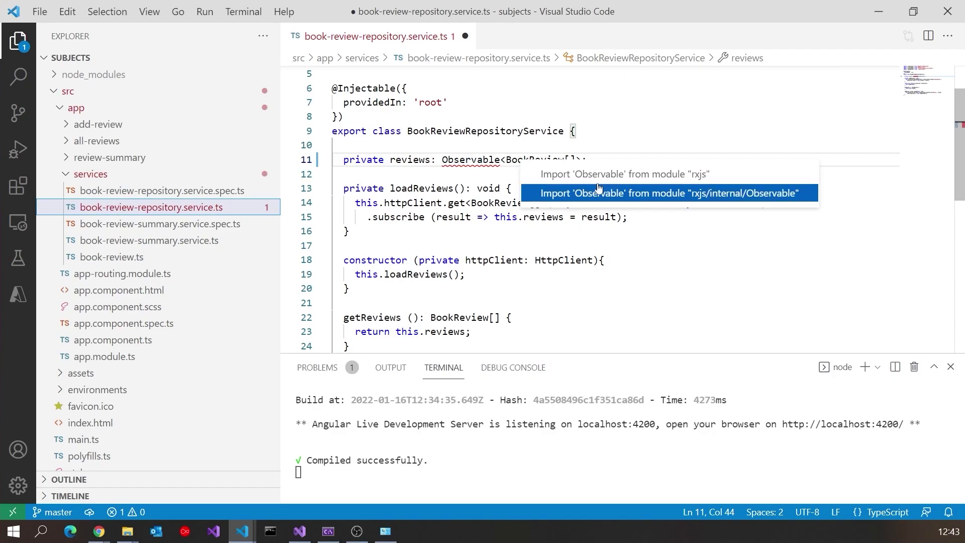
click(558, 179)
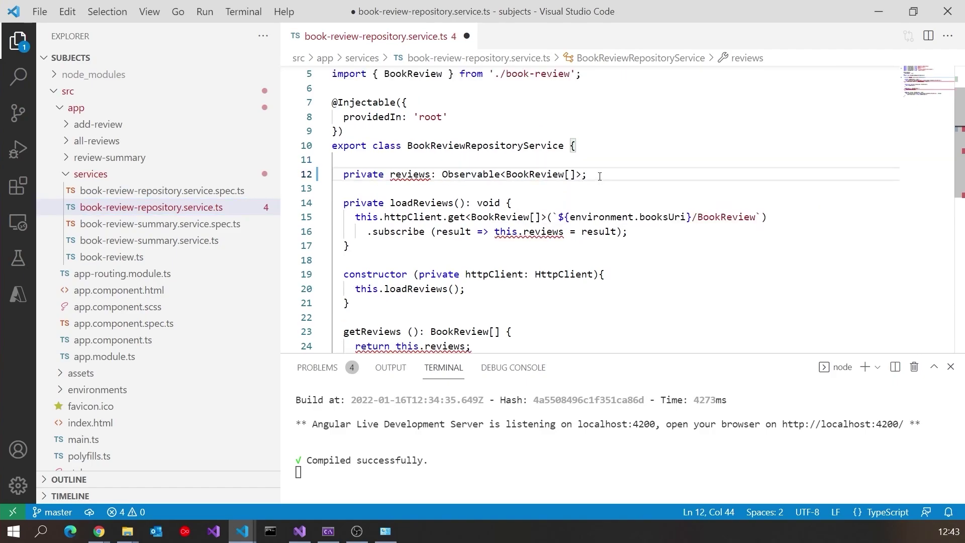
click(433, 174)
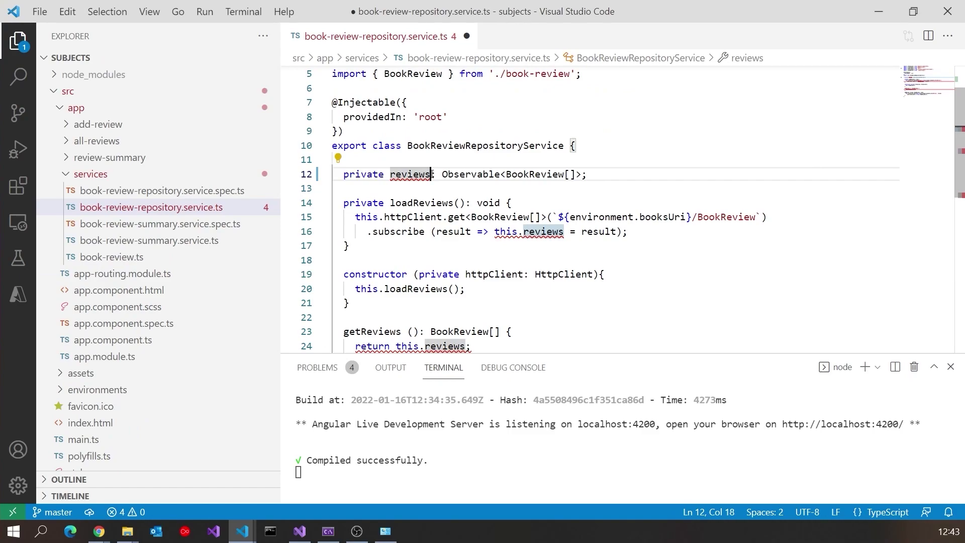
text($)
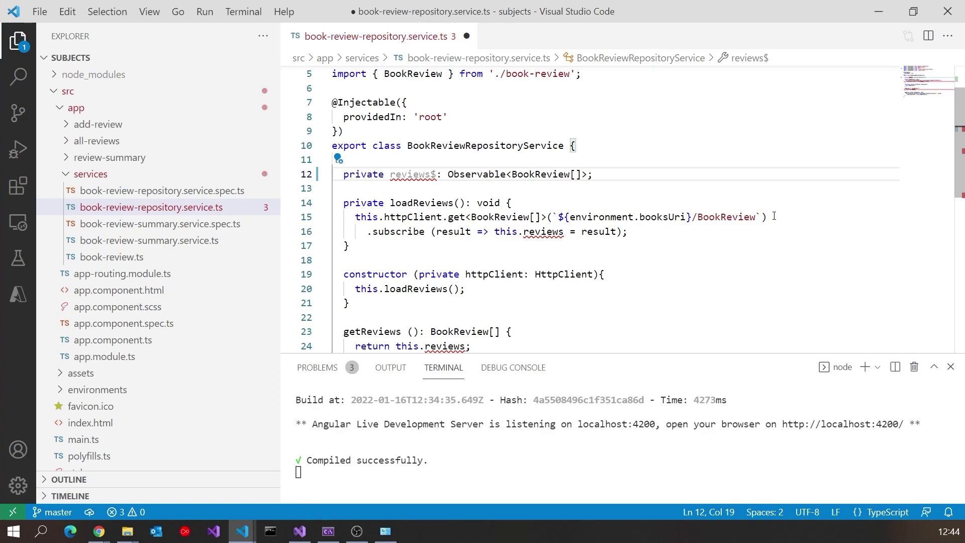
Remove the subscribe line so loadReviews assigns the HTTP get call to this.reviews$
drag(736, 234, 313, 238)
key(Delete)
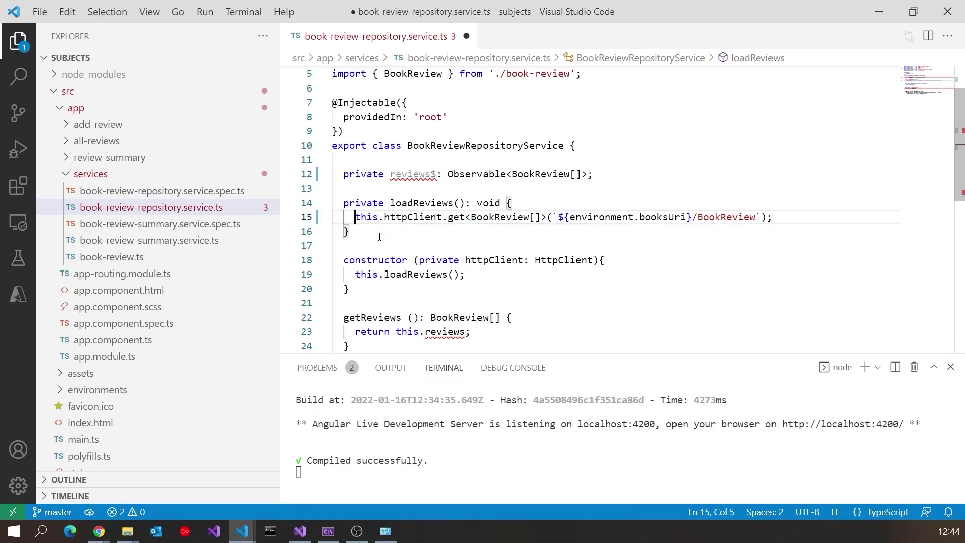
text(this.)
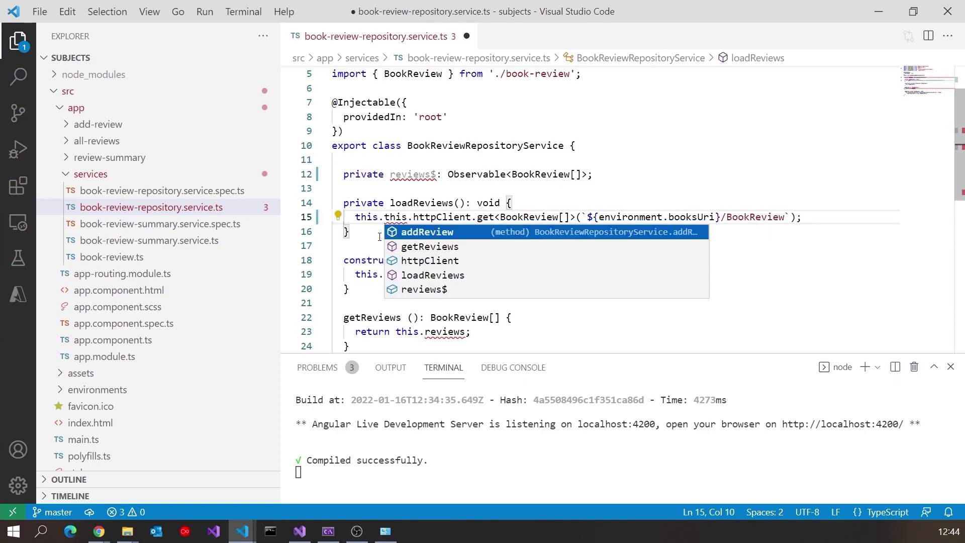
key(Down)
key(Down)
key(Down)
key(Down)
key(Return)
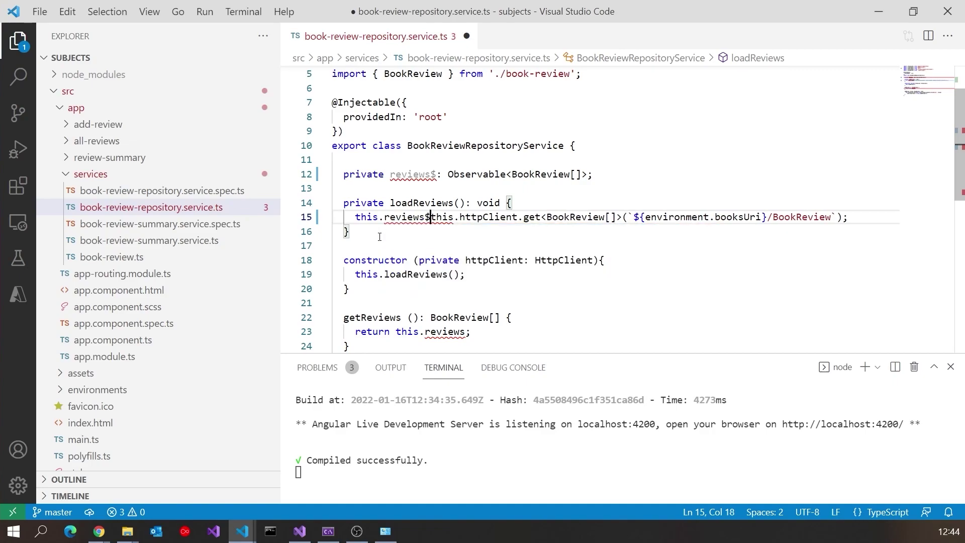
text(=)
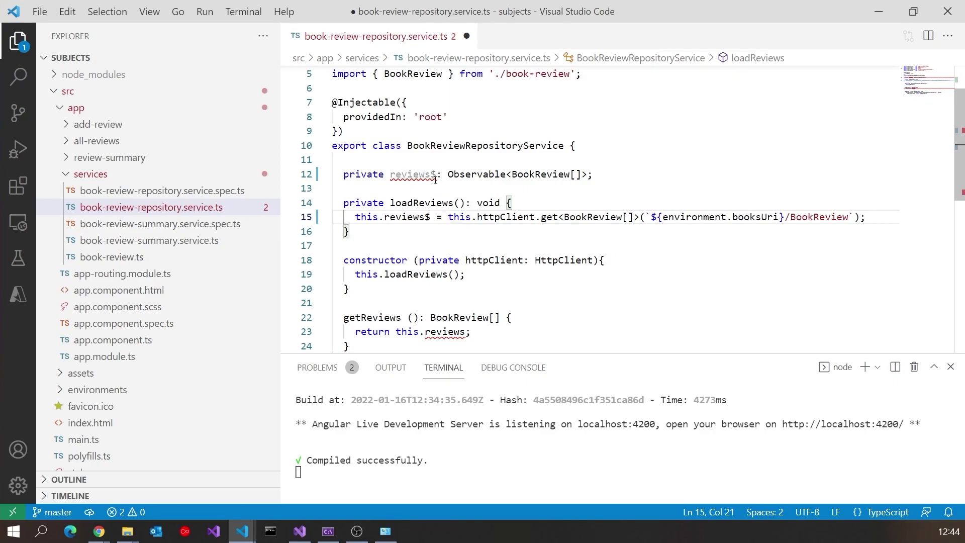
Try moving the reviews$ assignment into the constructor, then restore it to loadReviews
drag(594, 175, 344, 174)
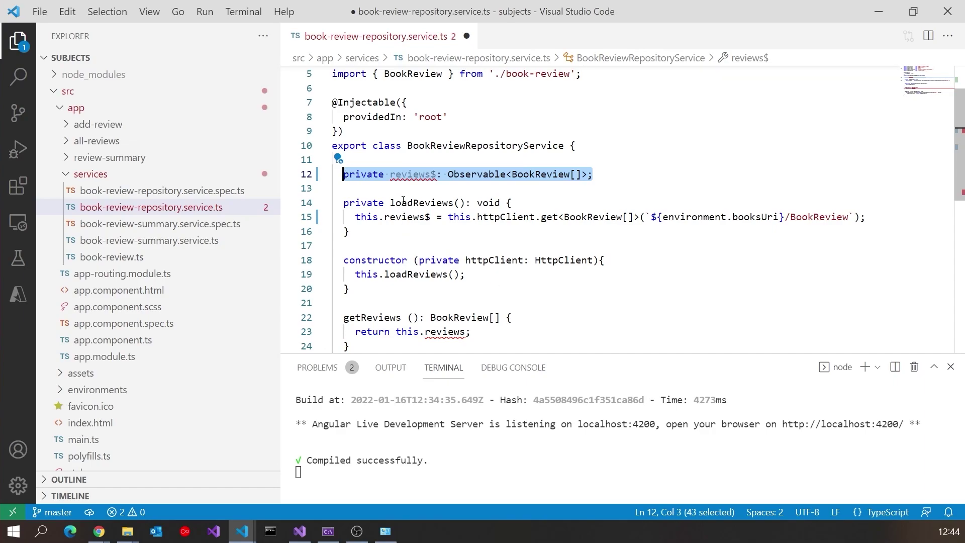
click(492, 280)
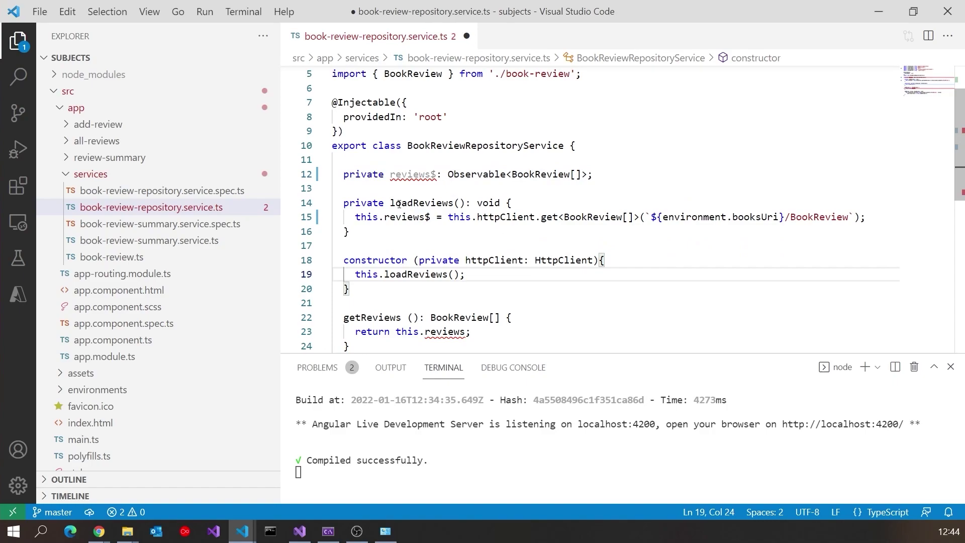
drag(338, 217, 885, 219)
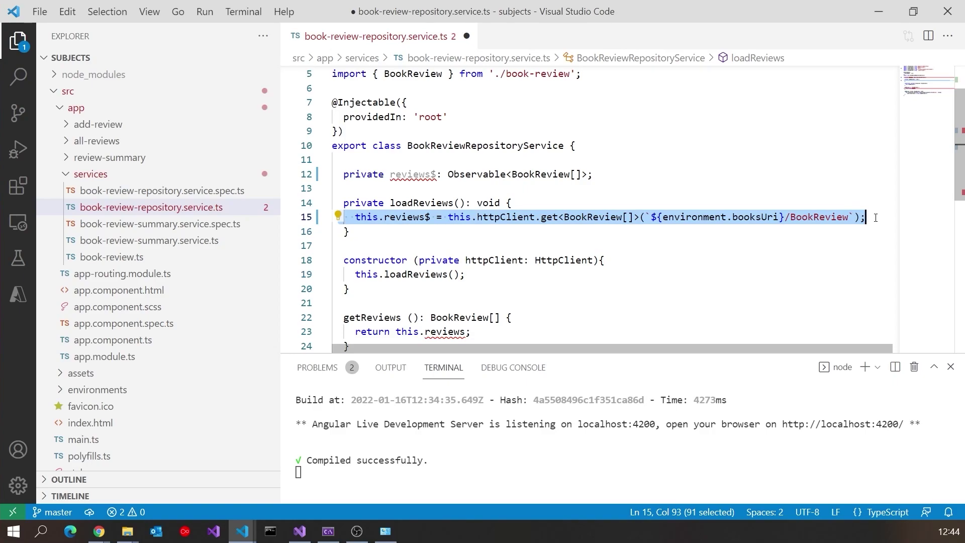
key(ctrl+x)
click(653, 259)
key(Return)
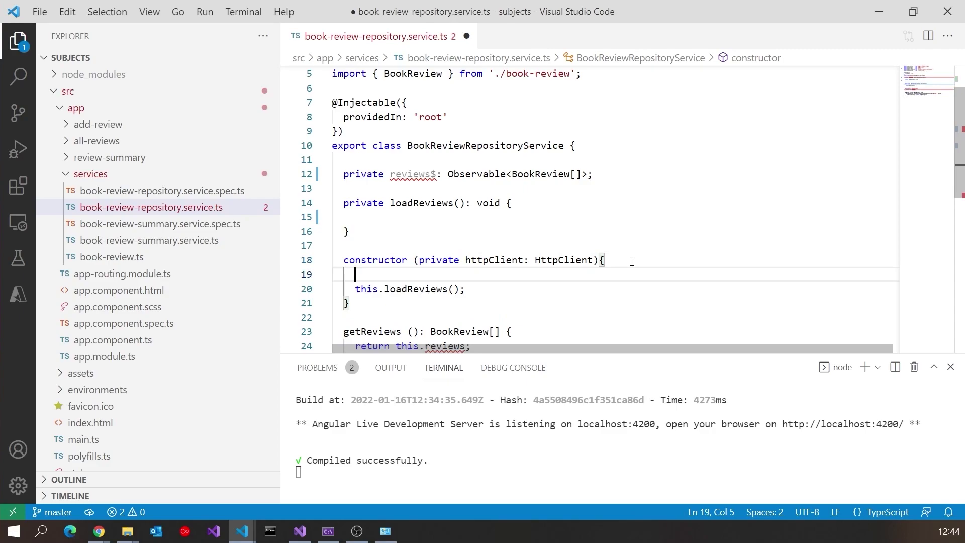
key(ctrl+v)
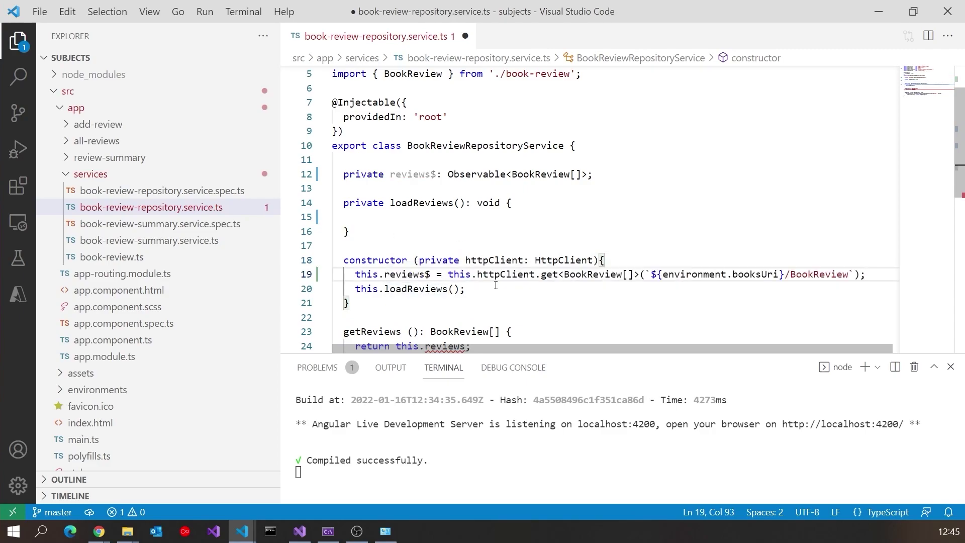
key(shift+Home)
key(BackSpace)
key(BackSpace)
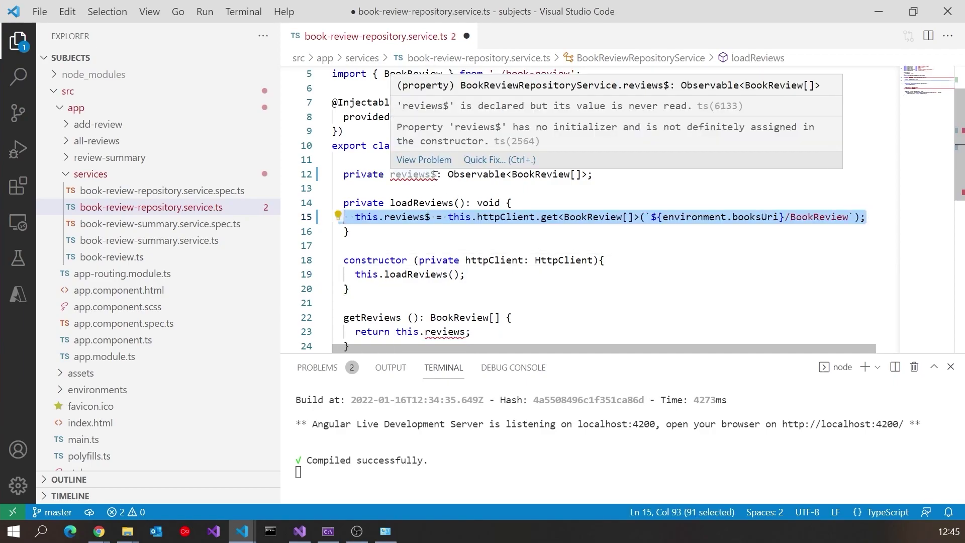
Add '!' to reviews$ and make getReviews return this.reviews$ as Observable<BookReview[]>
click(436, 173)
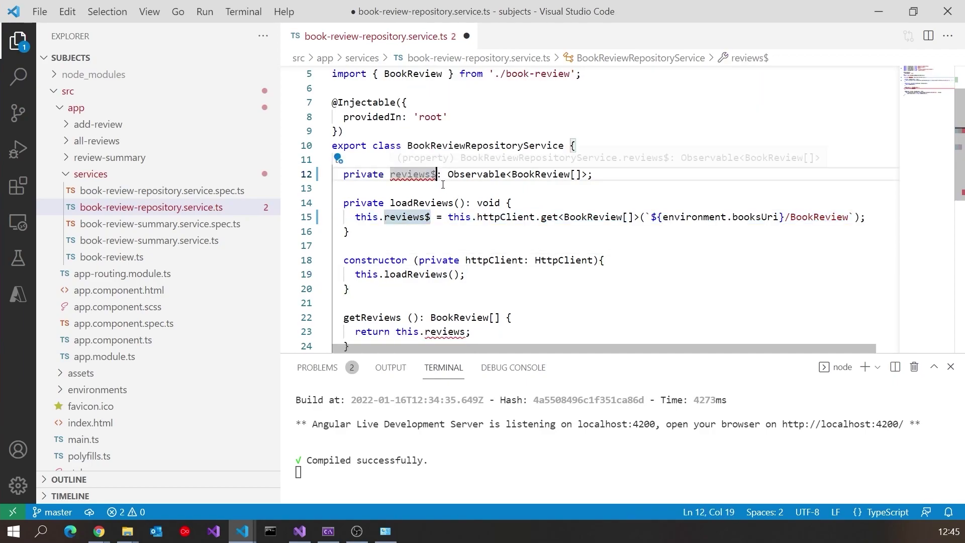
text(!)
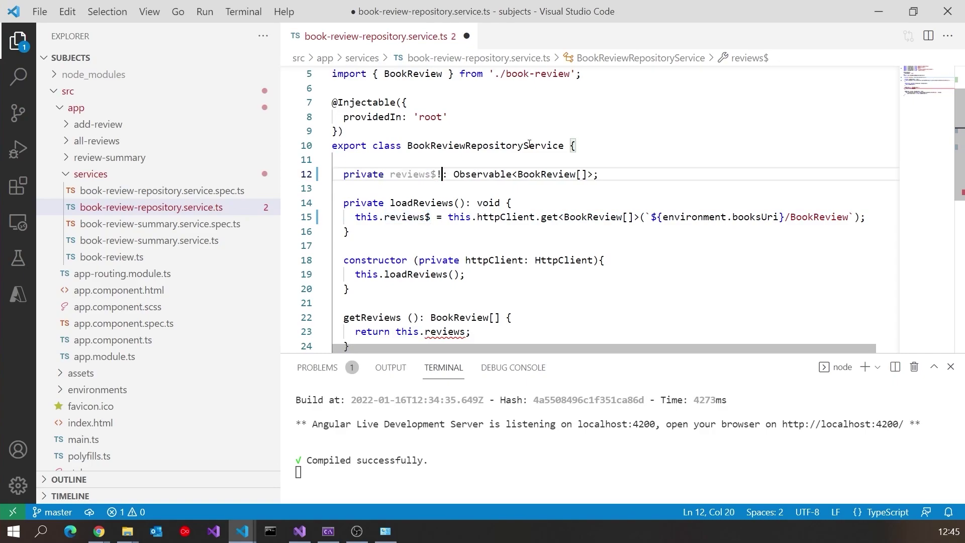
click(684, 132)
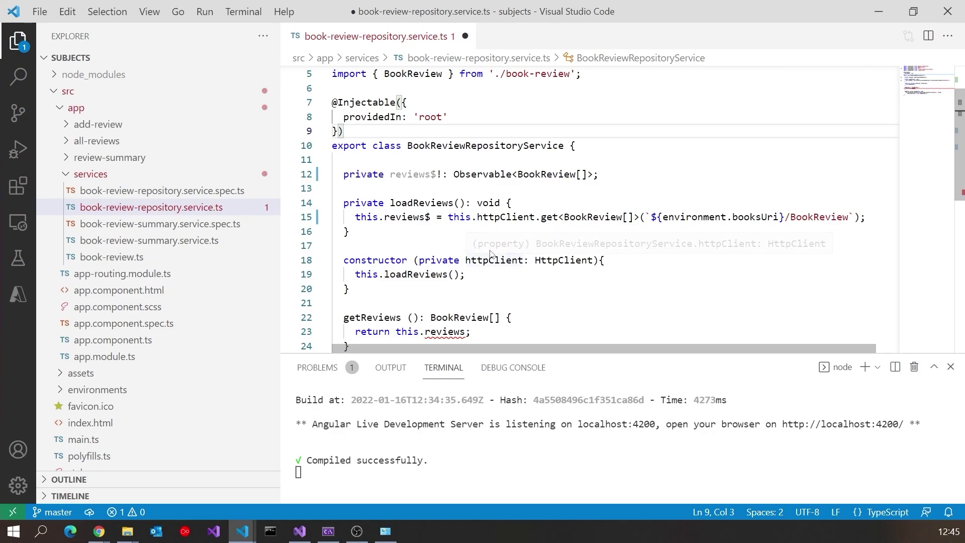
scroll(554, 231, down, 3)
scroll(554, 231, up, 1)
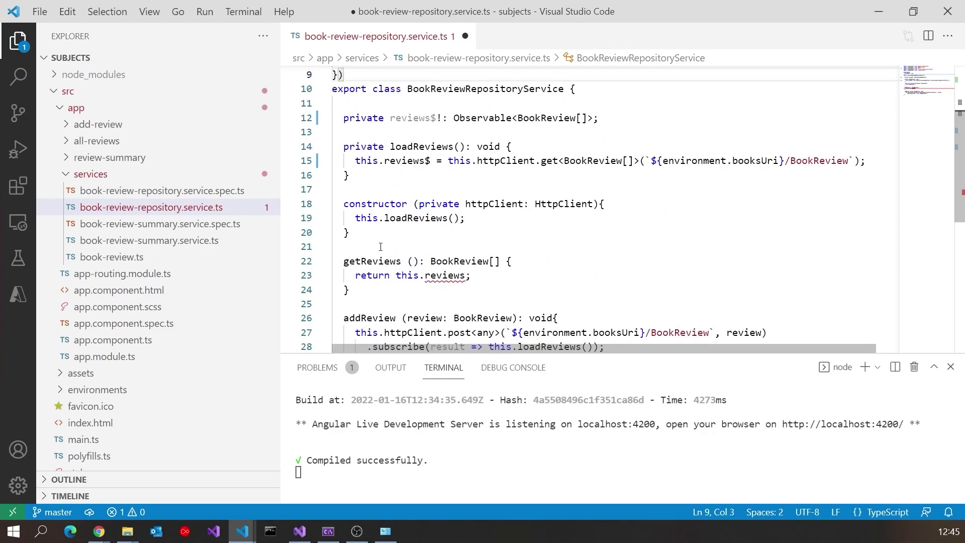
scroll(380, 247, up, 2)
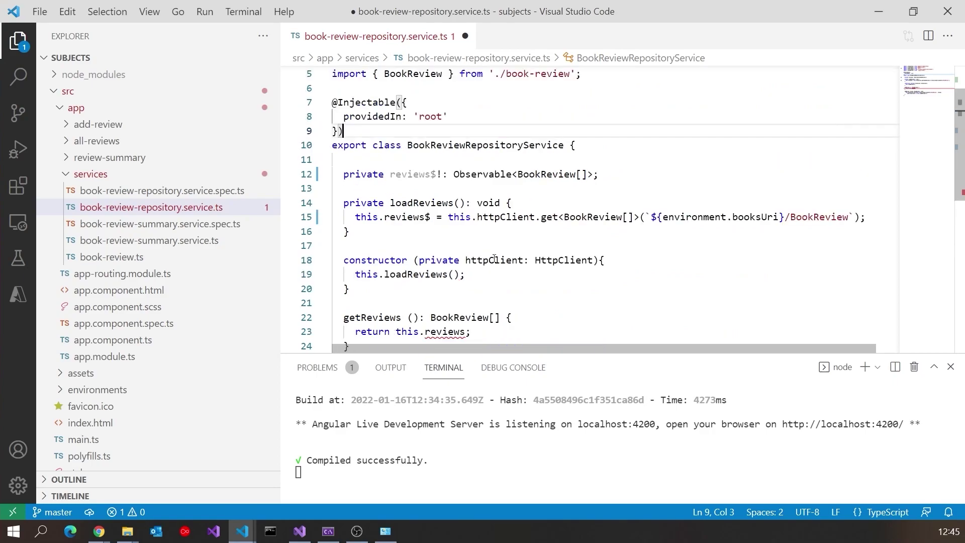
click(430, 316)
text(Ob)
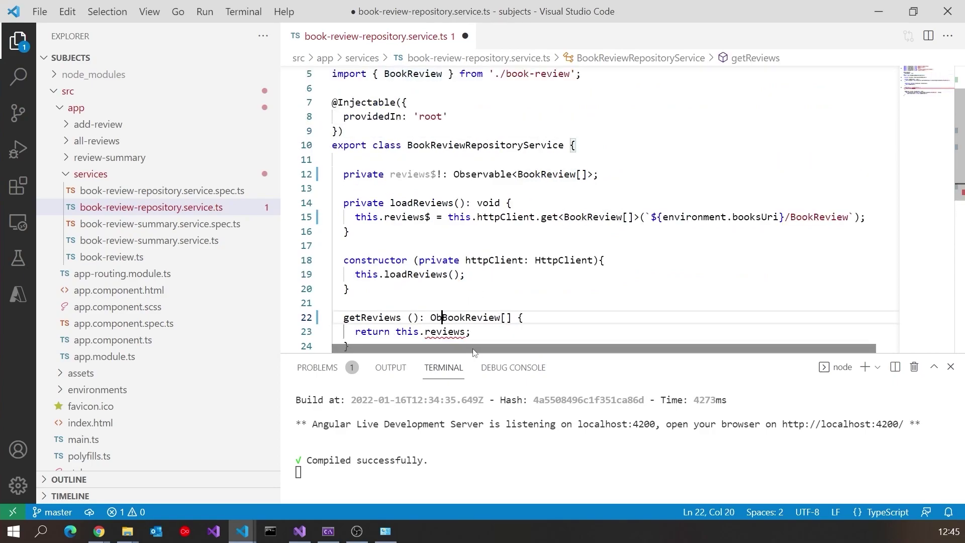
text(servable<)
key(Right)
key(Right)
key(Right)
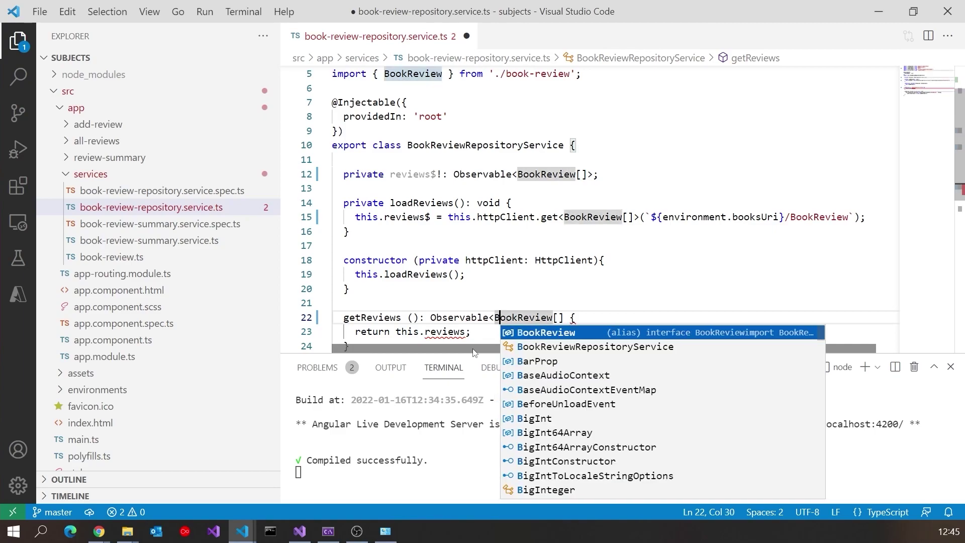
key(Right)
key(Right)
key(Right)
text(>)
click(469, 331)
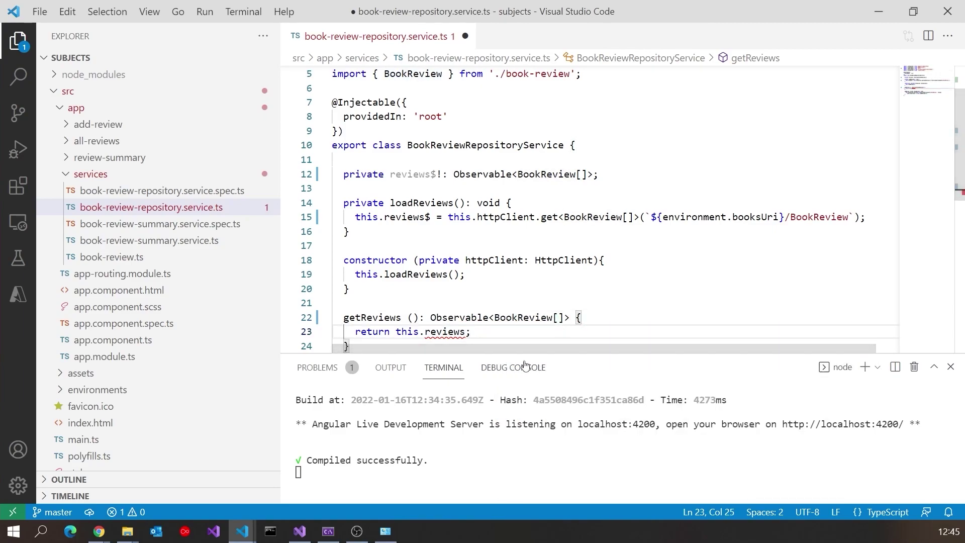
text($)
scroll(620, 303, down, 3)
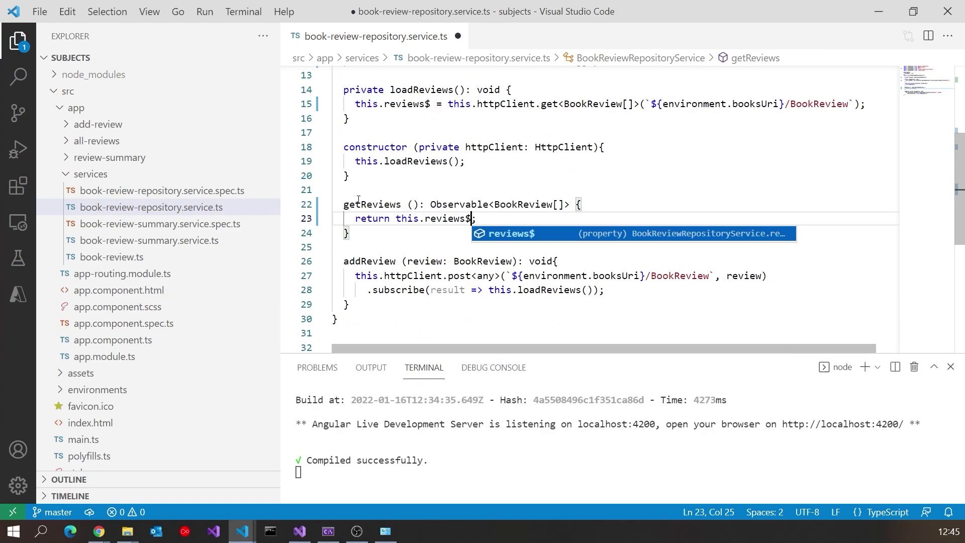
drag(430, 204, 572, 205)
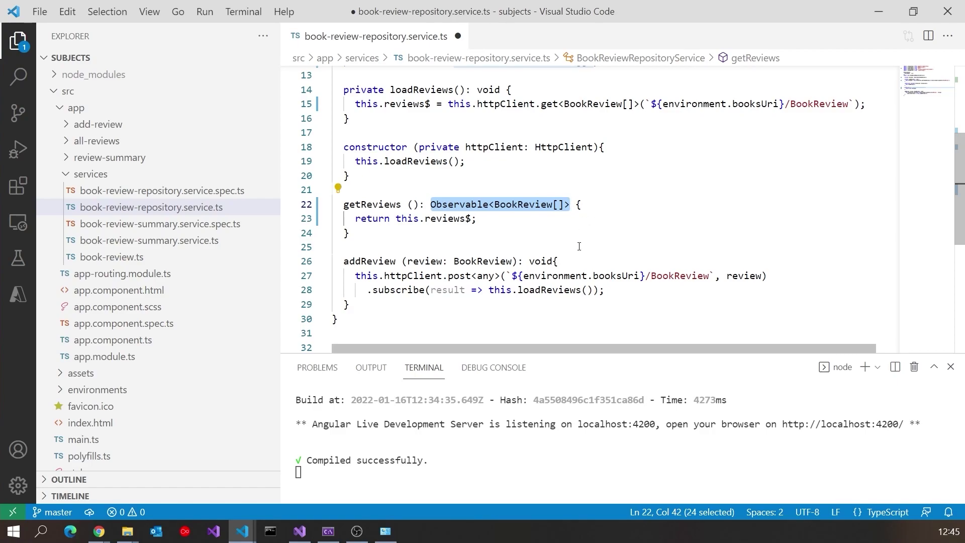
In all-reviews.component.ts, wrap the reviews getter's BookReview[] type in Observable and import it from rxjs
click(67, 141)
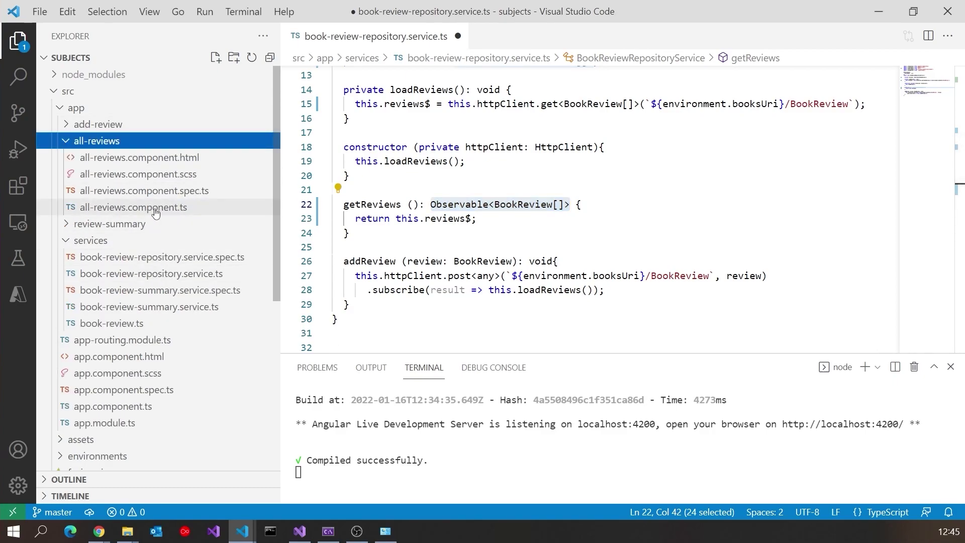
click(133, 207)
click(437, 260)
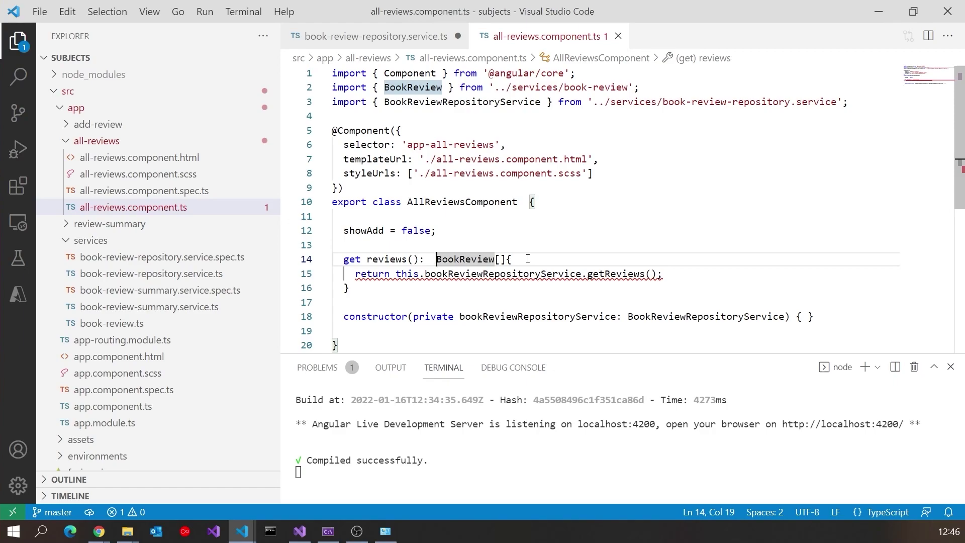
text(Observable<)
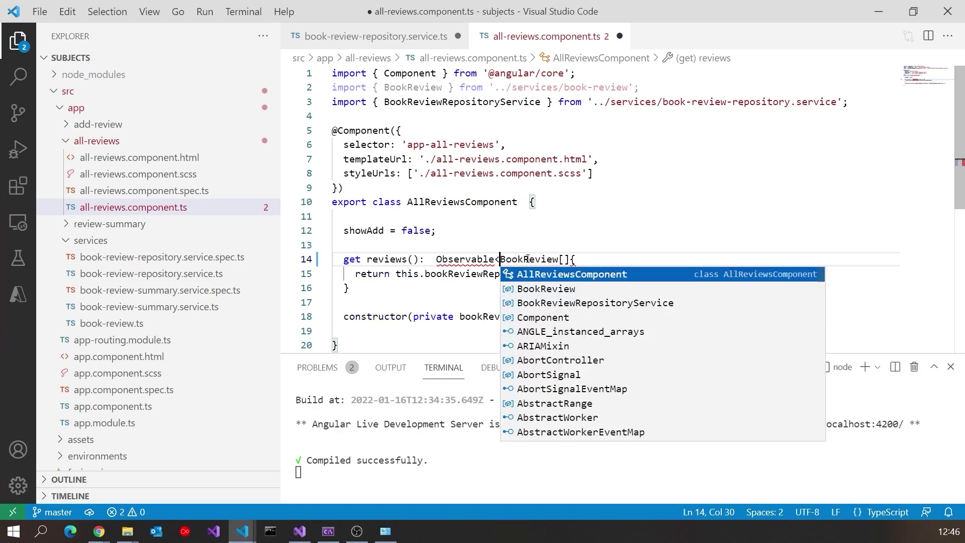
key(Right)
key(Right)
key(Right)
key(Right)
key(Right)
key(Right)
key(Right)
key(Right)
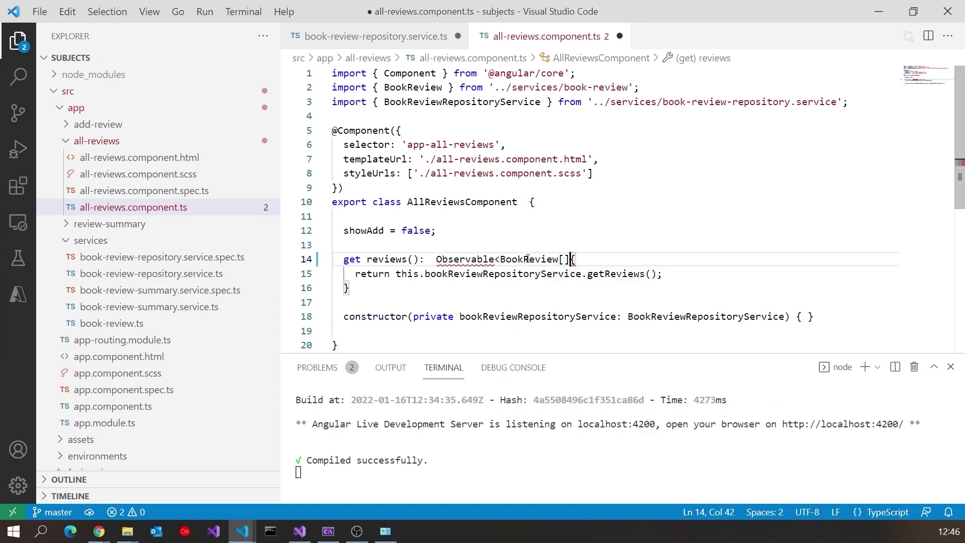
text(>)
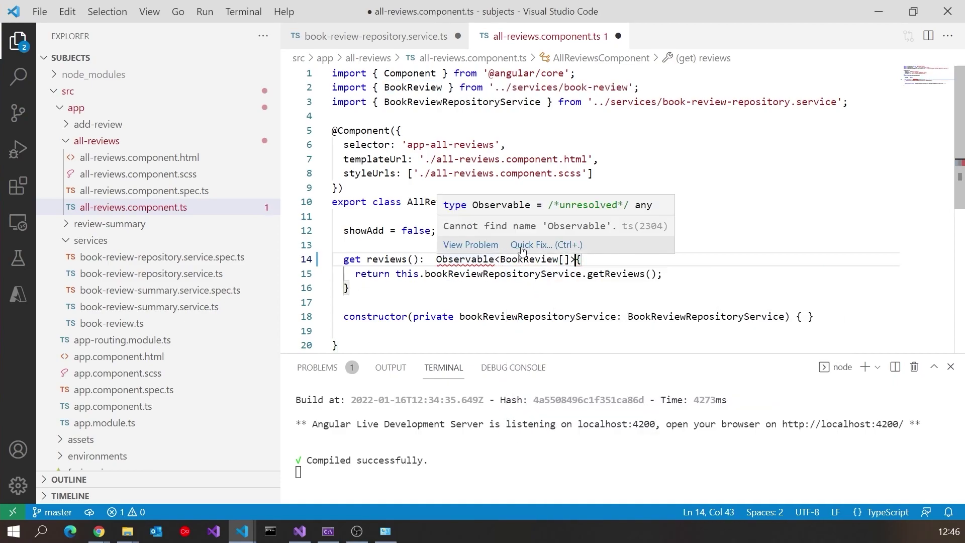
click(524, 252)
click(543, 281)
click(546, 245)
scroll(546, 226, down, 3)
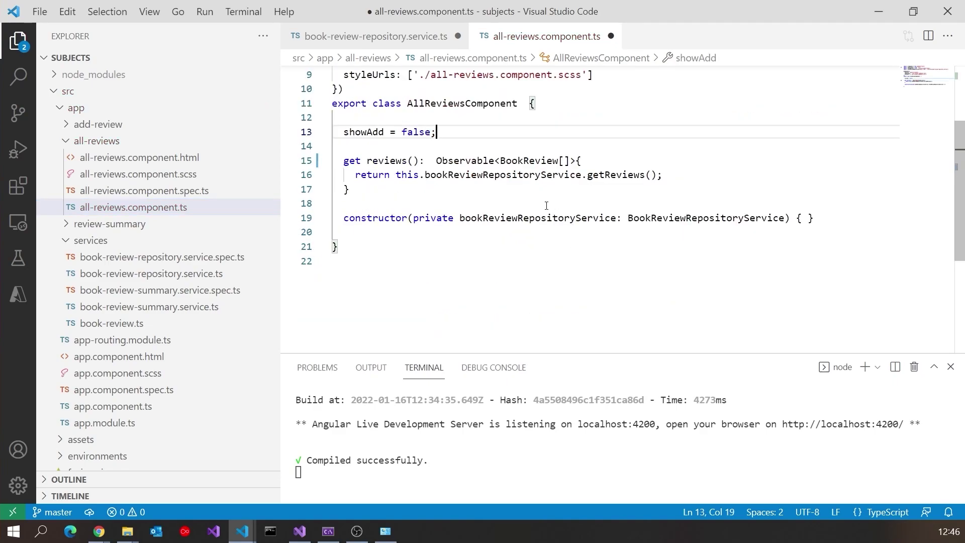
Open all-reviews.component.html and begin adding '| async' after reviews in the *ngFor
click(140, 158)
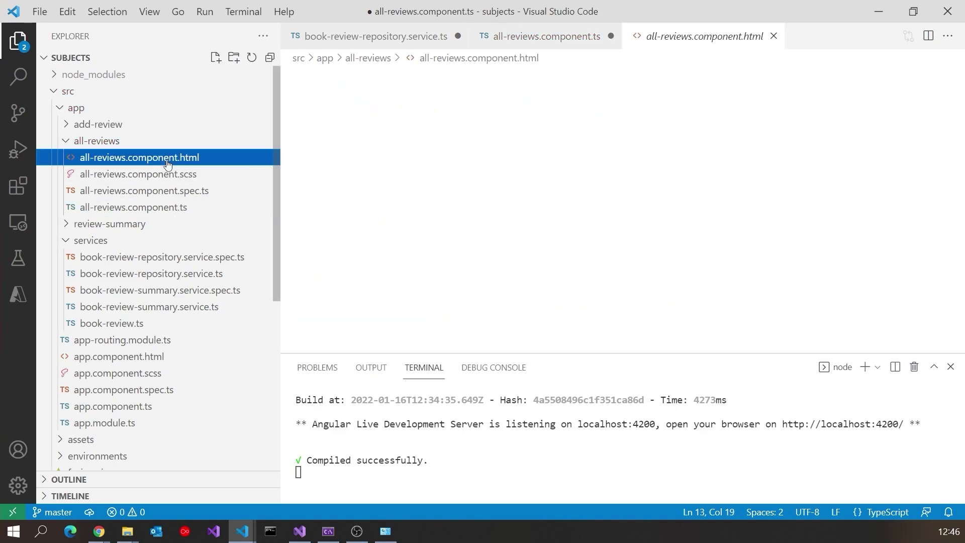
click(559, 260)
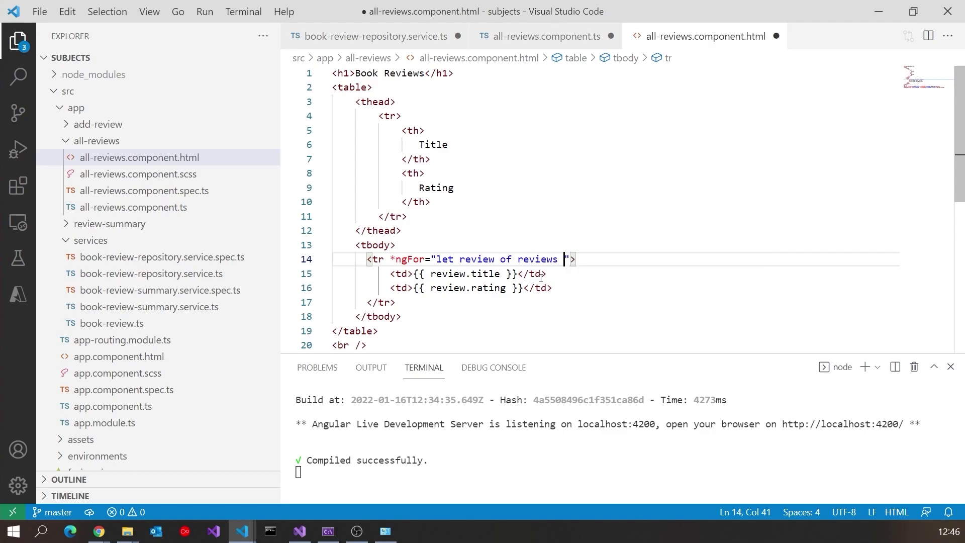
text(|)
text( async)
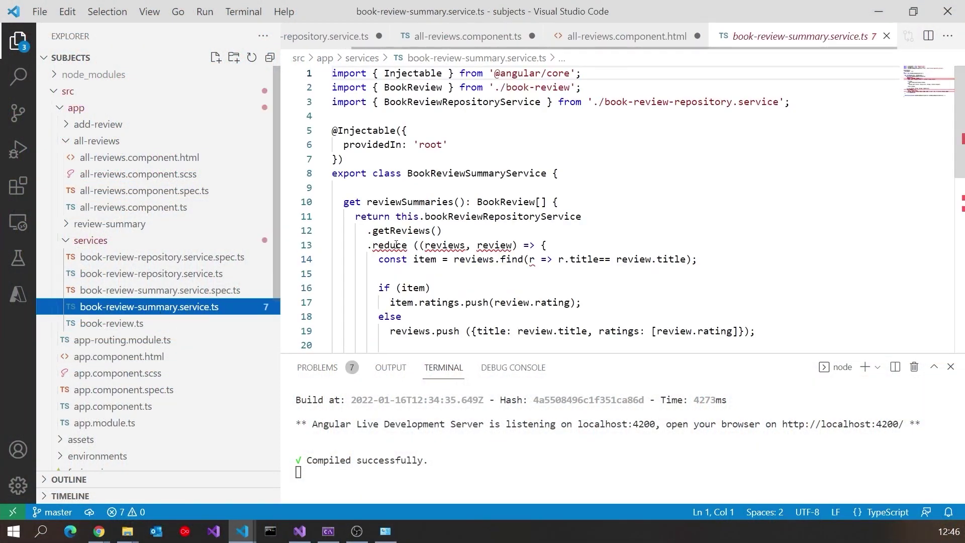
scroll(486, 277, down, 2)
scroll(486, 278, down, 2)
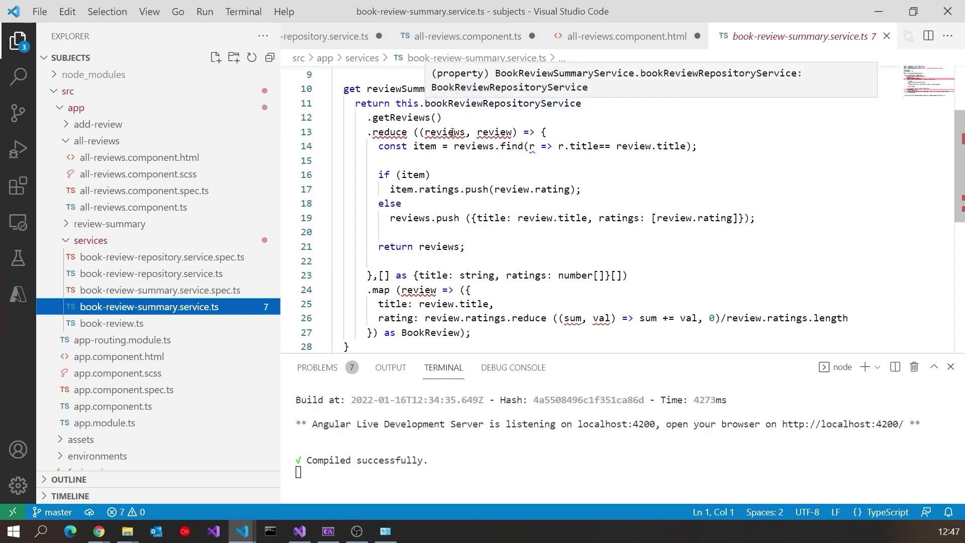
Inspect the getReviews().reduce().map() chain in reviewSummaries by selecting it
drag(368, 118, 470, 320)
scroll(492, 258, up, 2)
scroll(492, 259, down, 2)
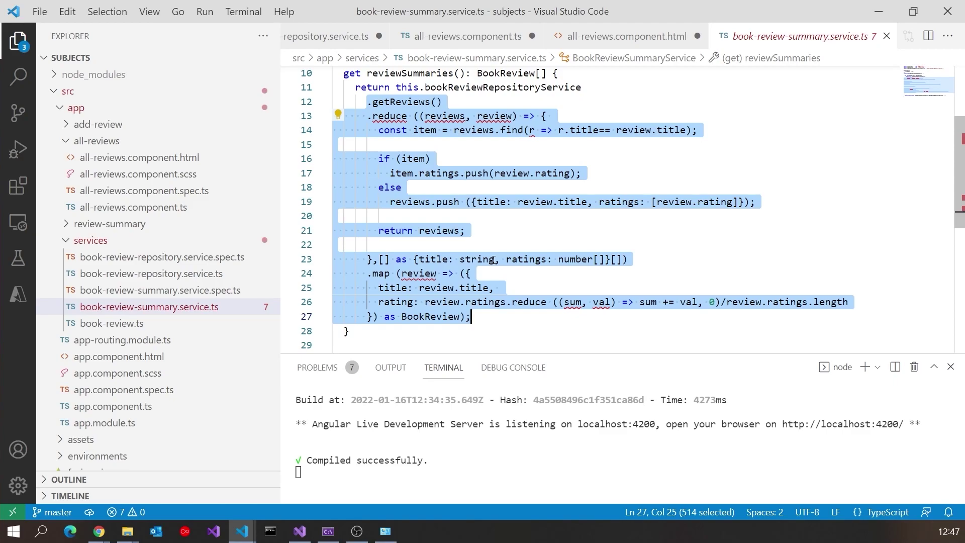
click(389, 102)
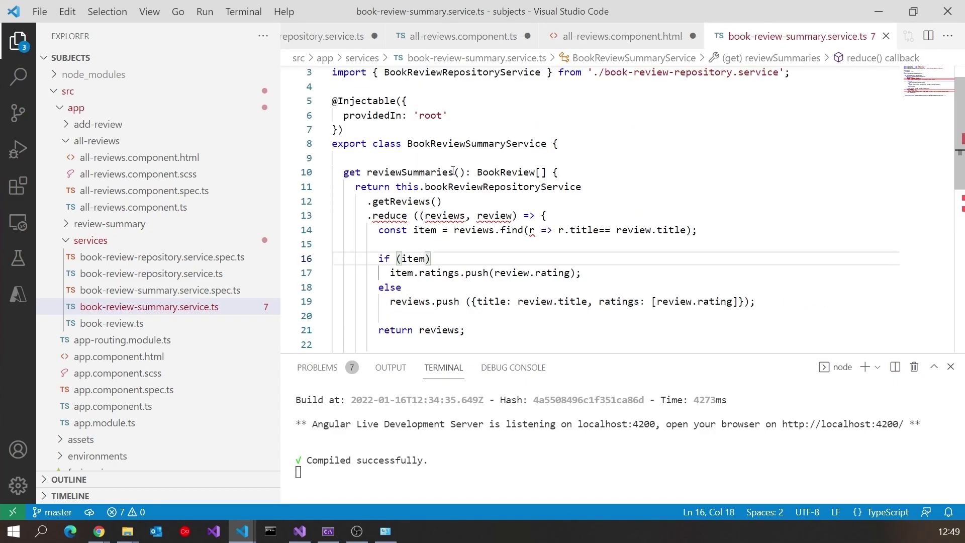
Change the reviewSummaries return type from BookReview[] to Observable<BookReview[]> and quick-fix the rxjs import
click(477, 173)
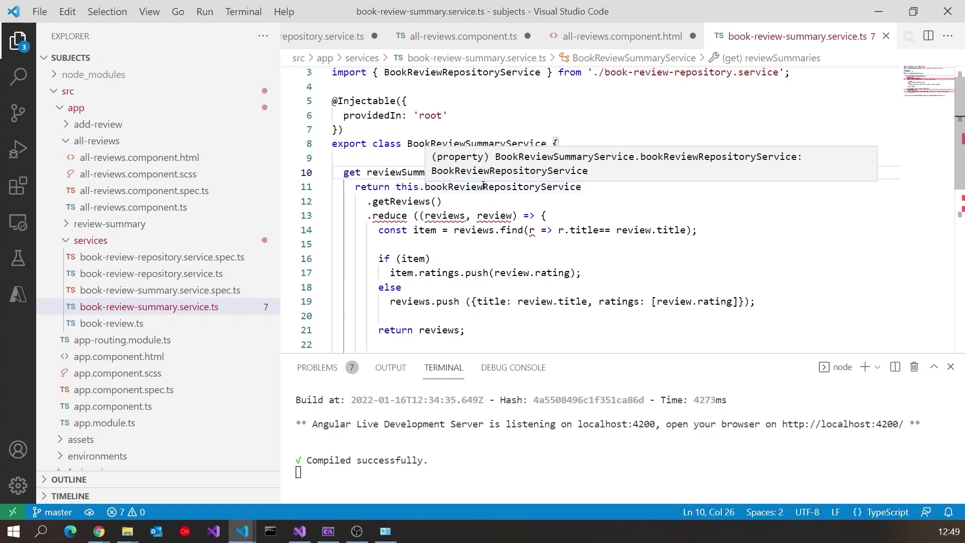
text(Observable)
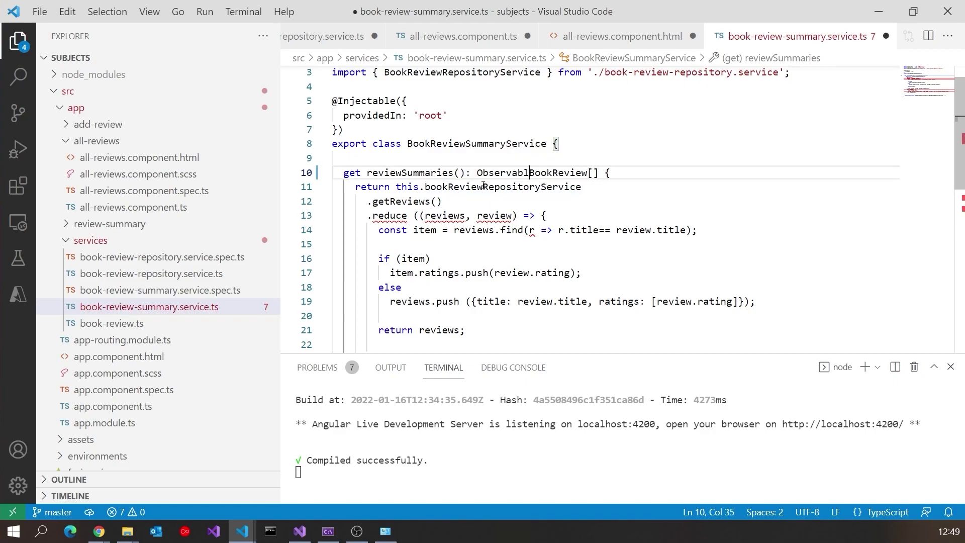
text(<)
key(ctrl+space)
key(Right)
key(Right)
key(Right)
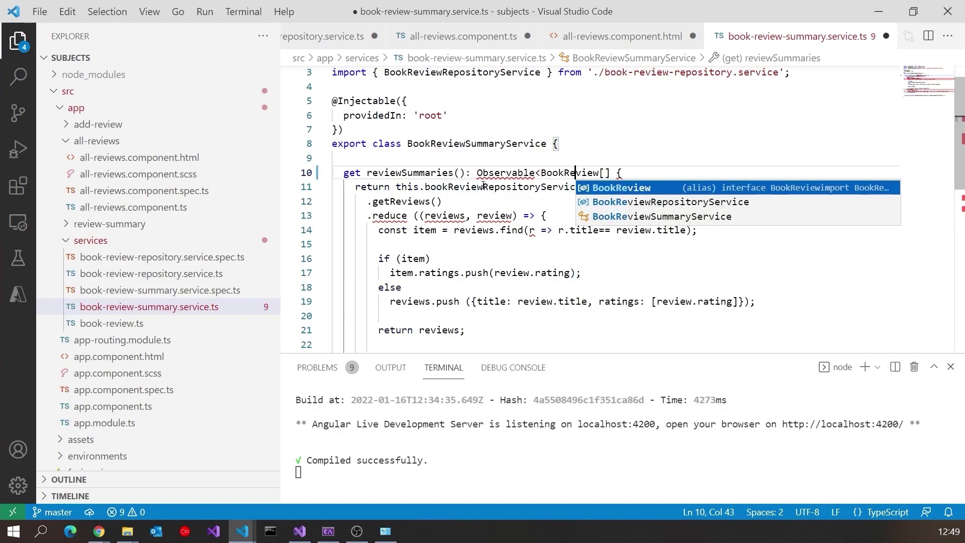
key(Escape)
key(Right)
key(Right)
key(Right)
text(>)
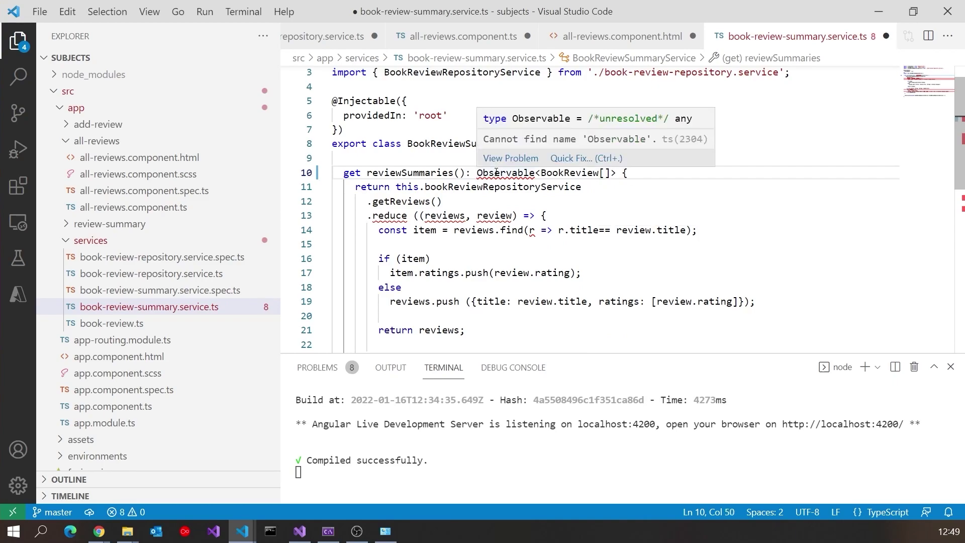
key(ctrl+period)
key(Return)
scroll(510, 219, down, 2)
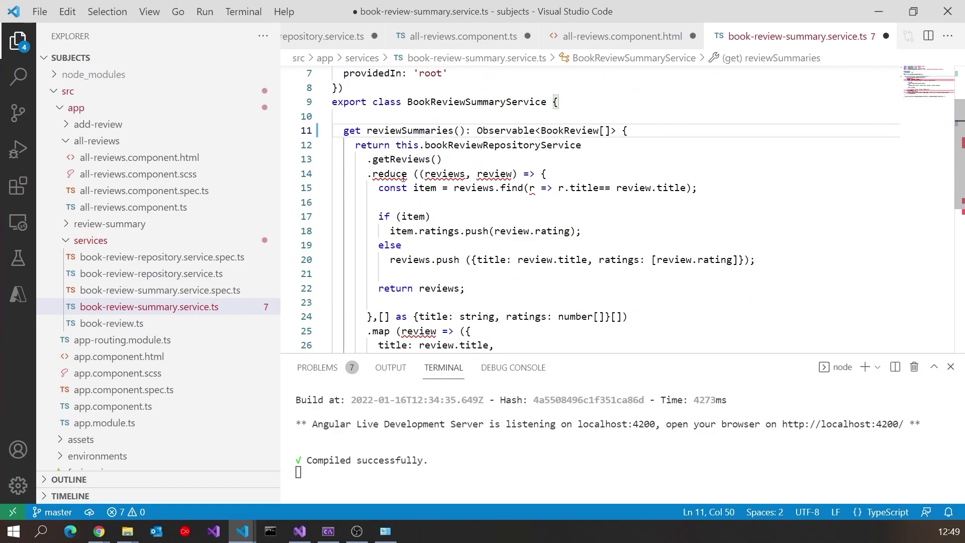
drag(367, 159, 449, 161)
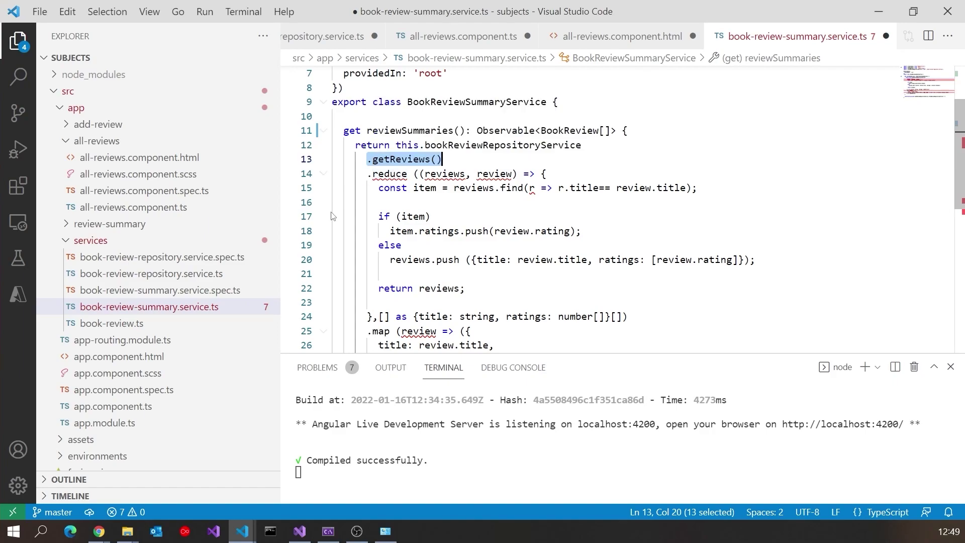
Add .pipe(map(revs => revs …)) after getReviews() and move the old reduce/map chain into it
click(458, 165)
mouse_move(494, 175)
text(.pipe)
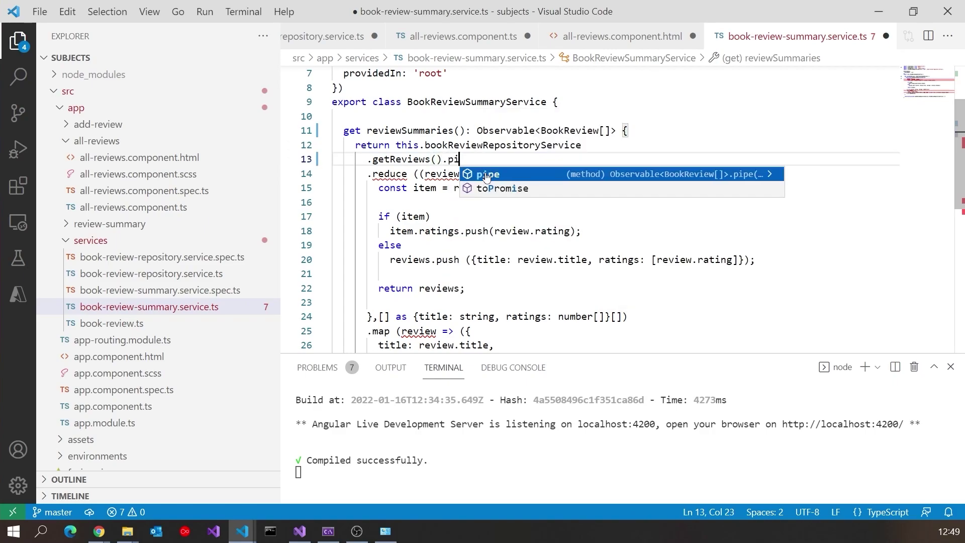
text(()
key(Return)
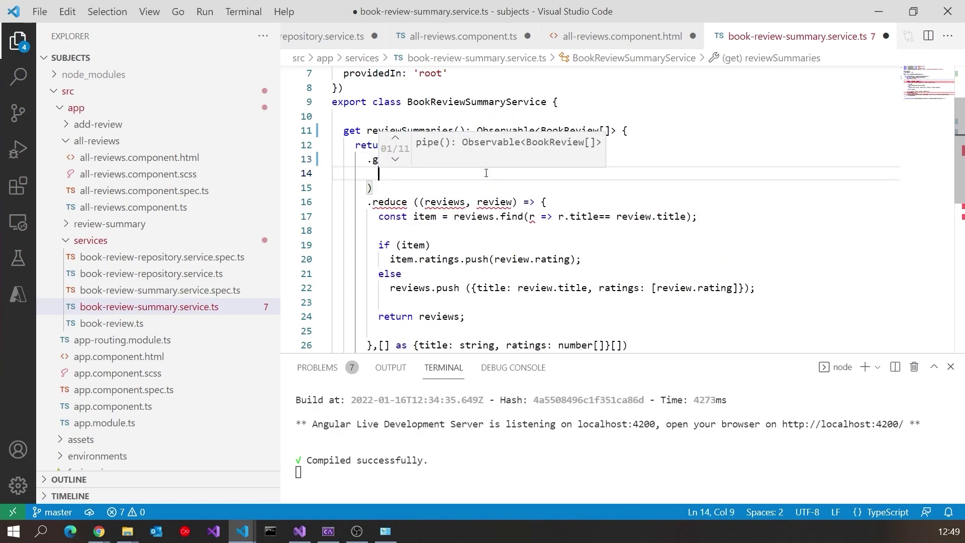
text(map)
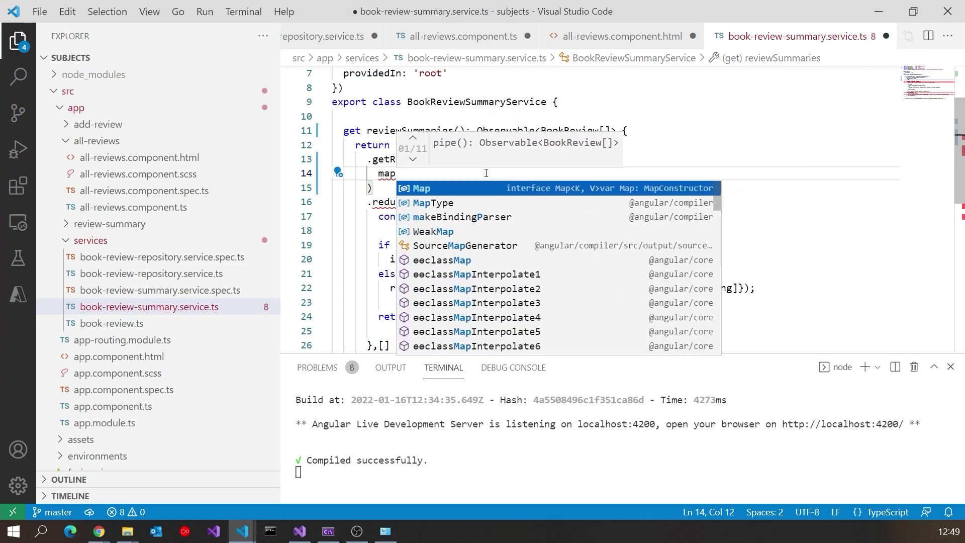
text(()
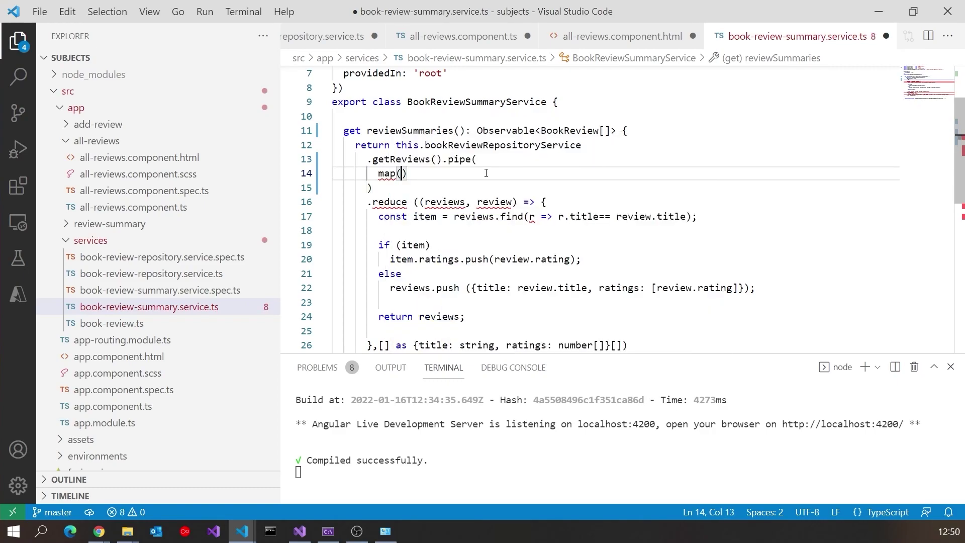
text(revs =>)
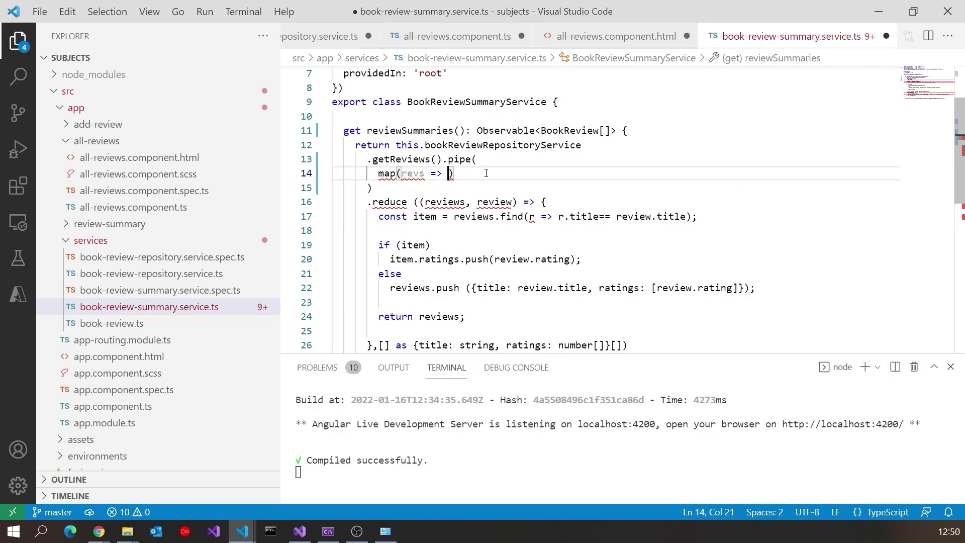
text( revs)
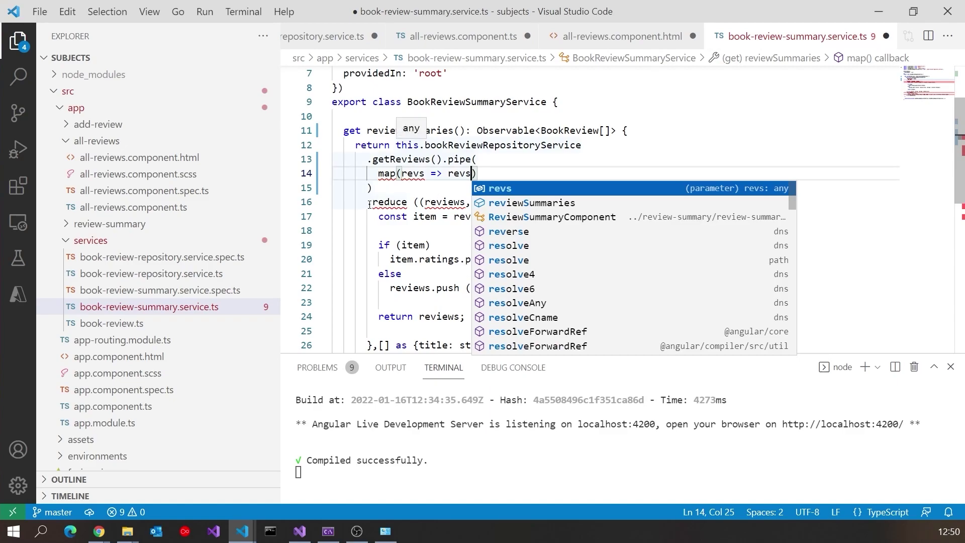
key(Escape)
mouse_move(367, 202)
mouse_down()
mouse_move(380, 282)
mouse_move(468, 261)
mouse_up()
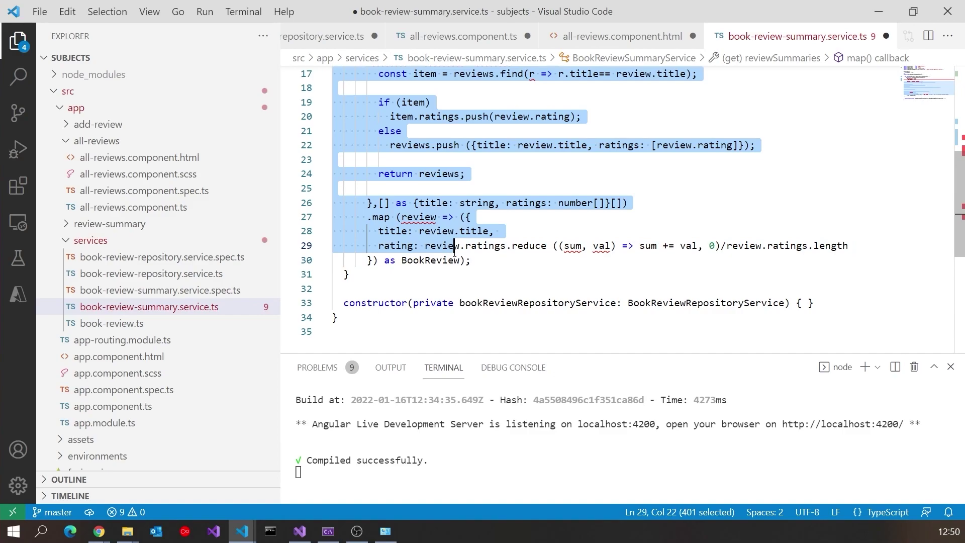
key(Delete)
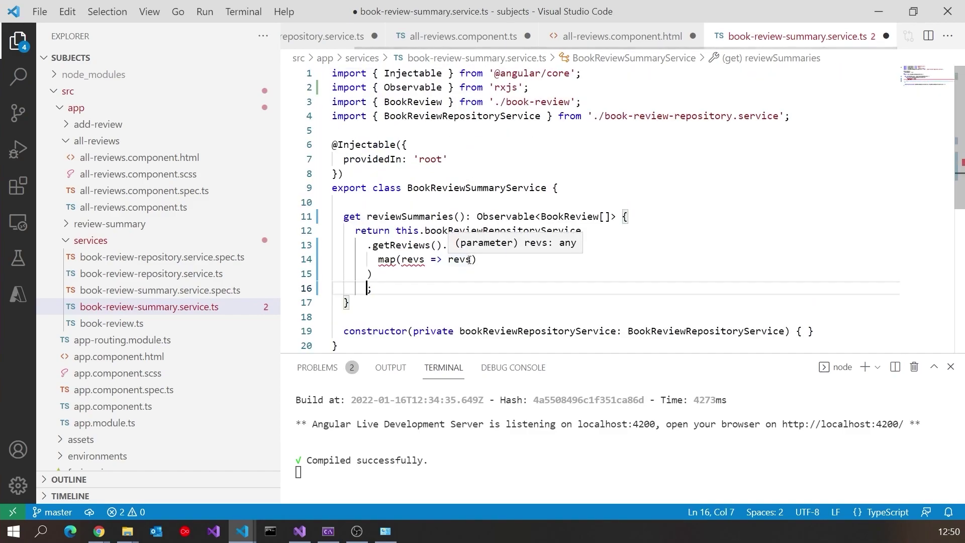
key(ctrl+z)
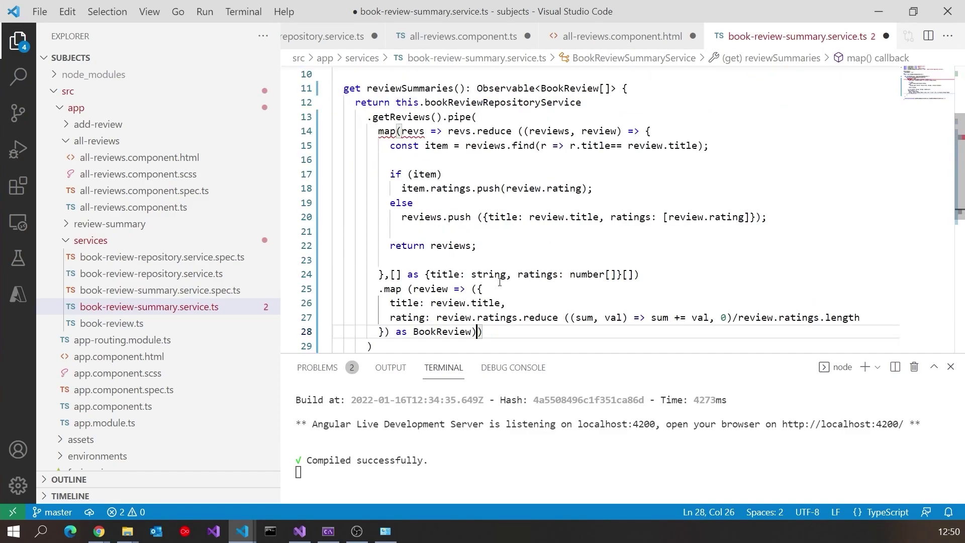
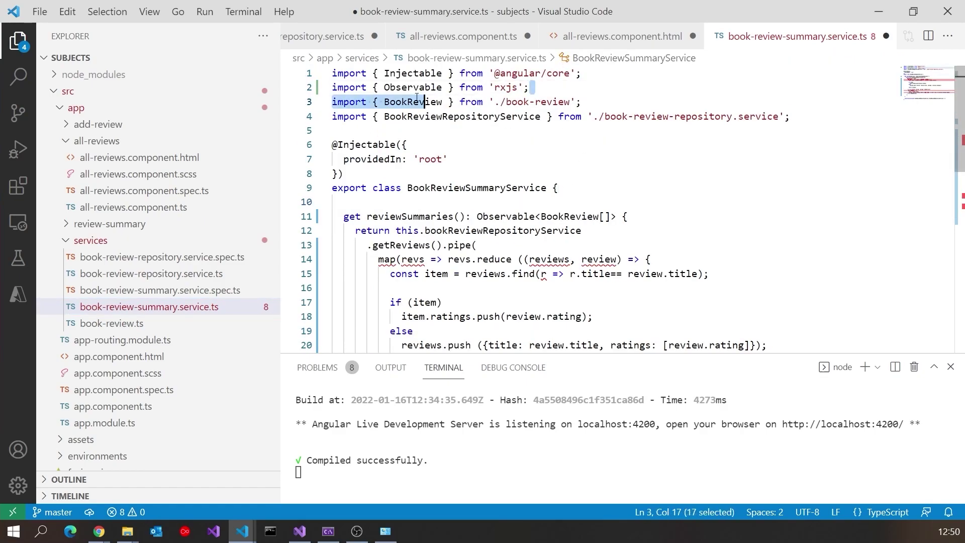
Duplicate the Observable import line and change the copy to import { map } from 'rxjs/operators'
click(541, 87)
key(shift+Home)
key(ctrl+c)
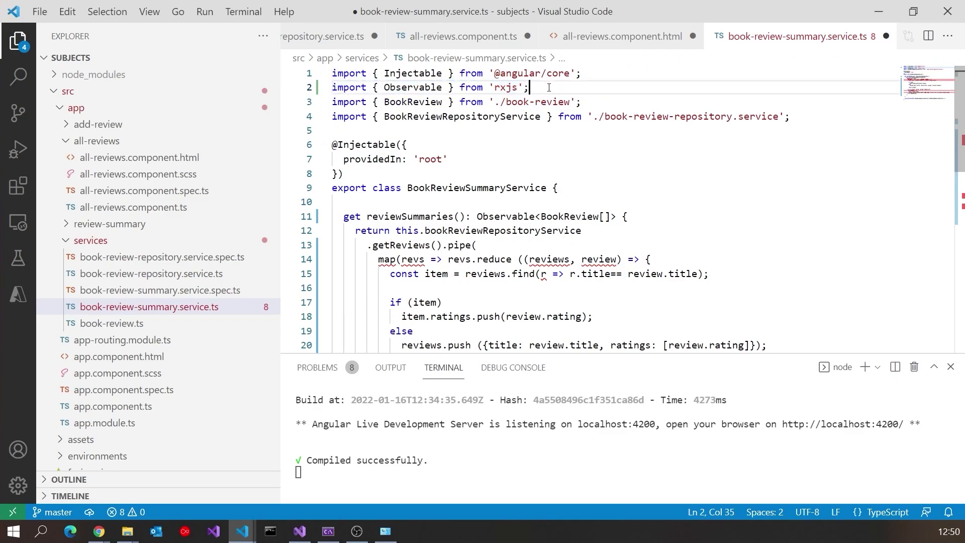
key(End)
key(Return)
key(ctrl+v)
key(Left)
key(Left)
text(/)
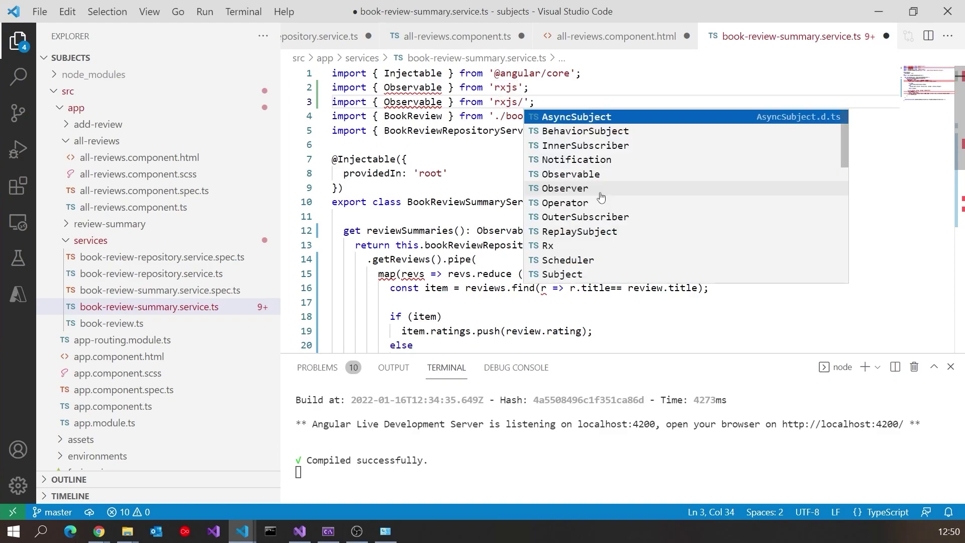
text(op)
key(Return)
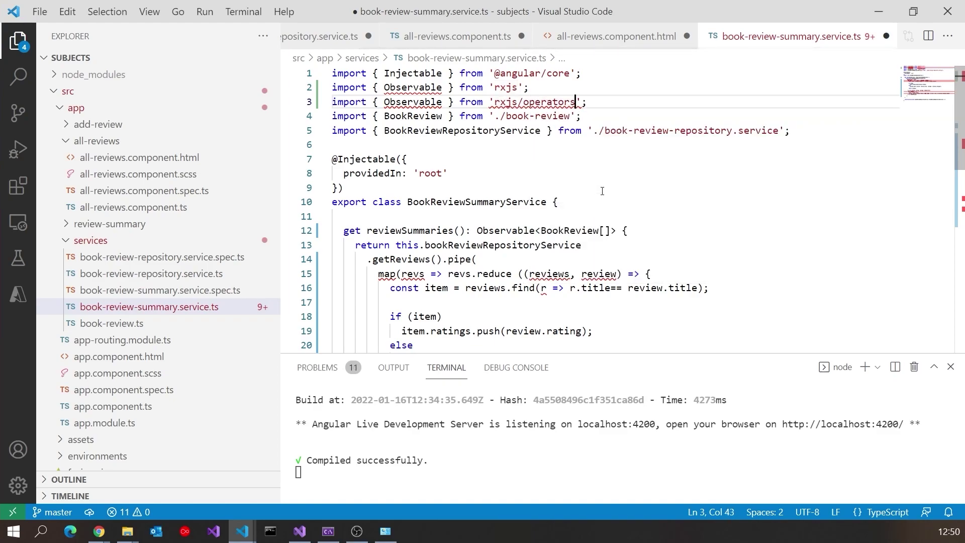
double_click(412, 102)
text(map)
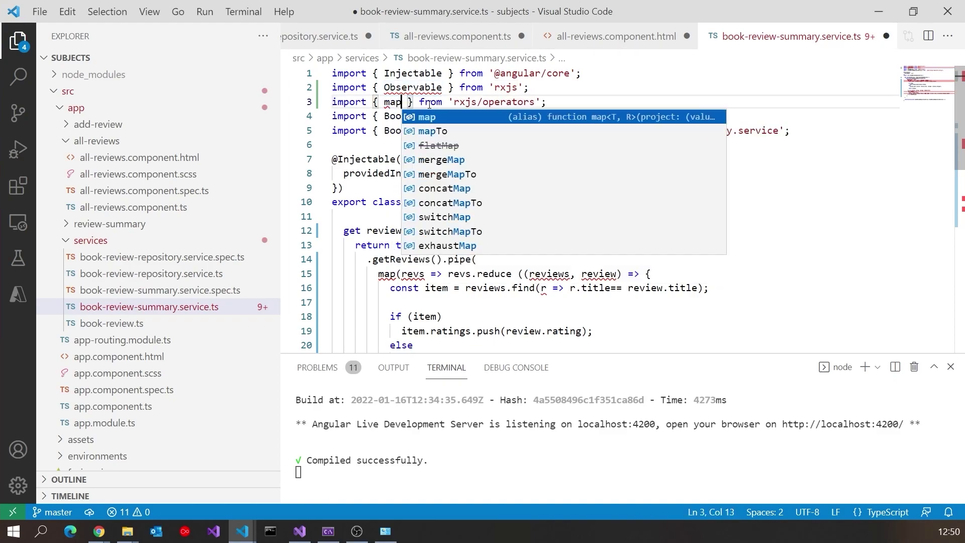
Save the service and join the stray semicolon onto the pipe's closing line
key(Escape)
key(ctrl+s)
click(390, 119)
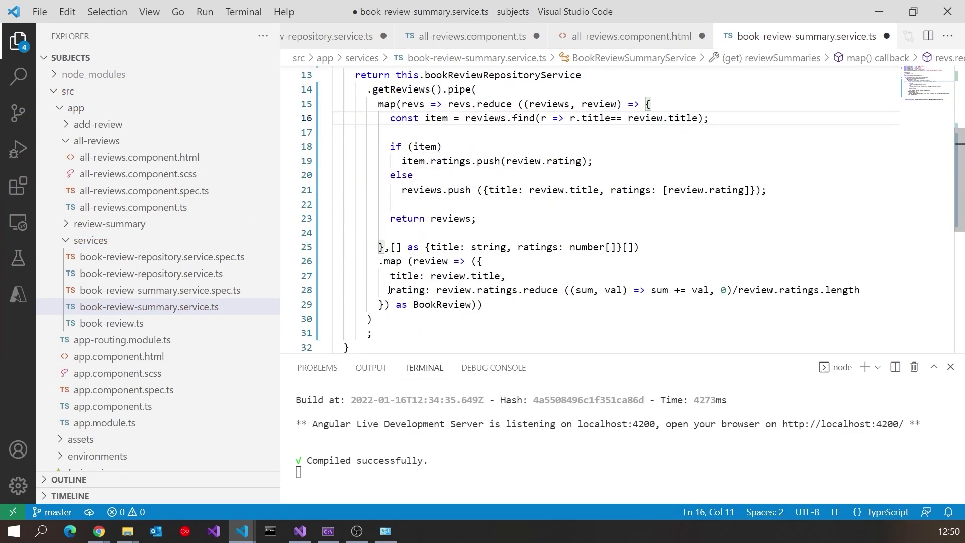
click(371, 320)
key(Delete)
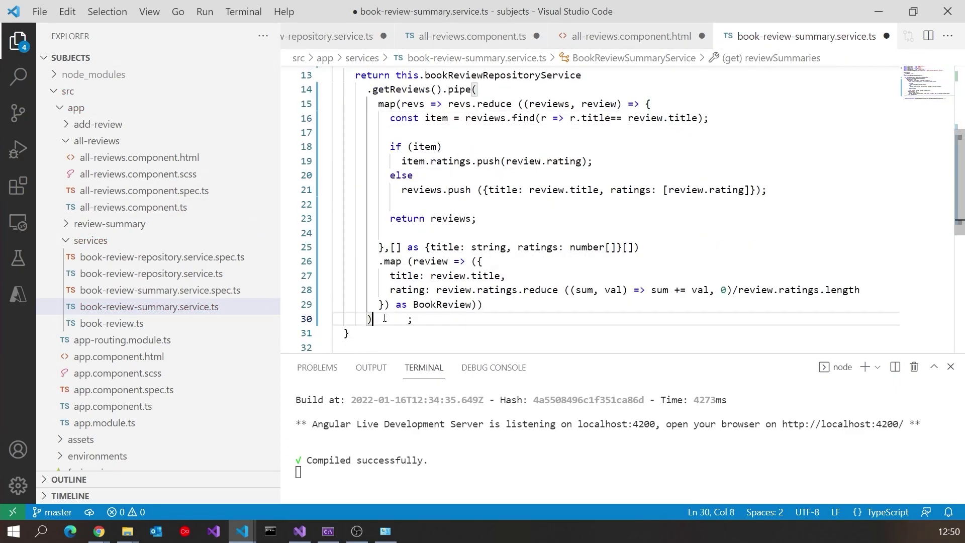
scroll(464, 315, up, 1)
scroll(464, 315, down, 1)
drag(537, 352, 538, 384)
scroll(549, 313, up, 2)
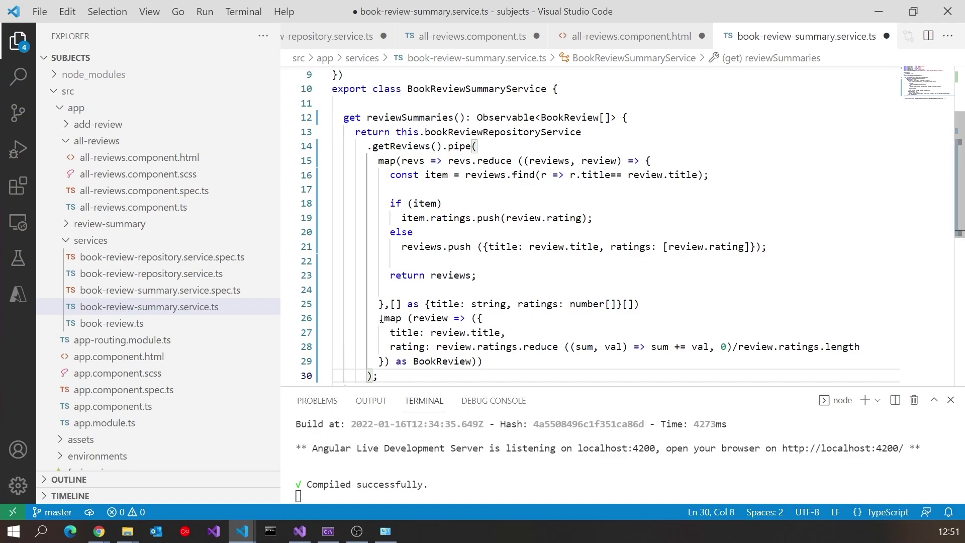
Read the documentation for the array .map call chained after reduce in the pipe
drag(379, 318, 398, 319)
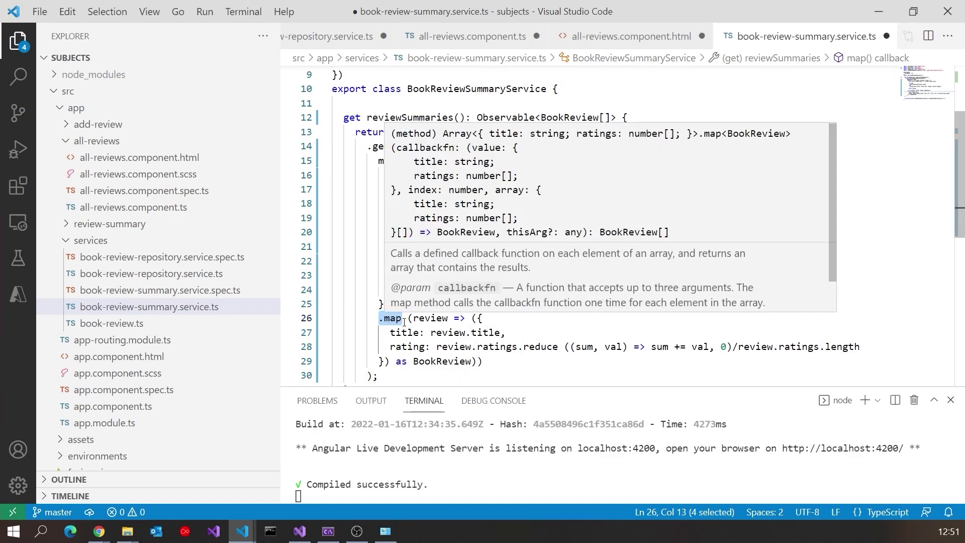
click(394, 318)
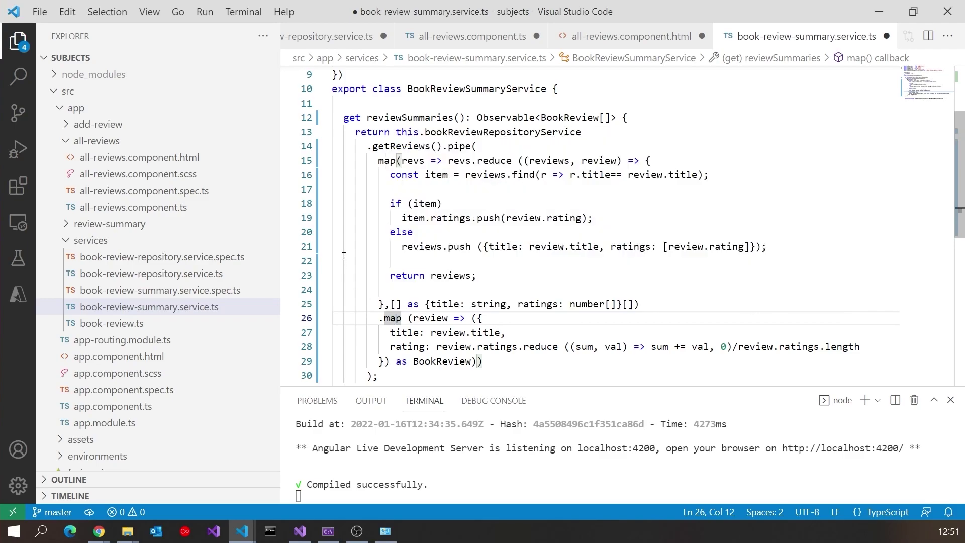
click(344, 261)
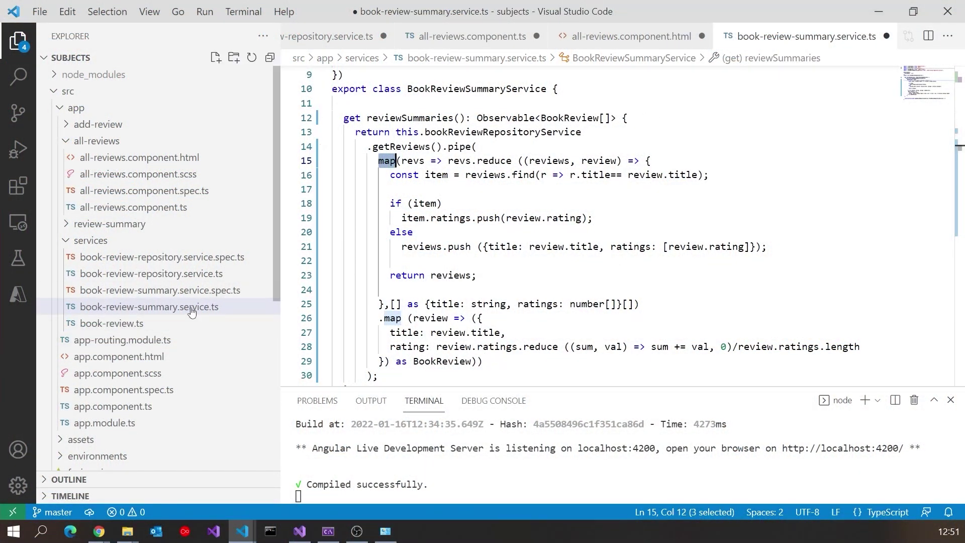
mouse_move(143, 190)
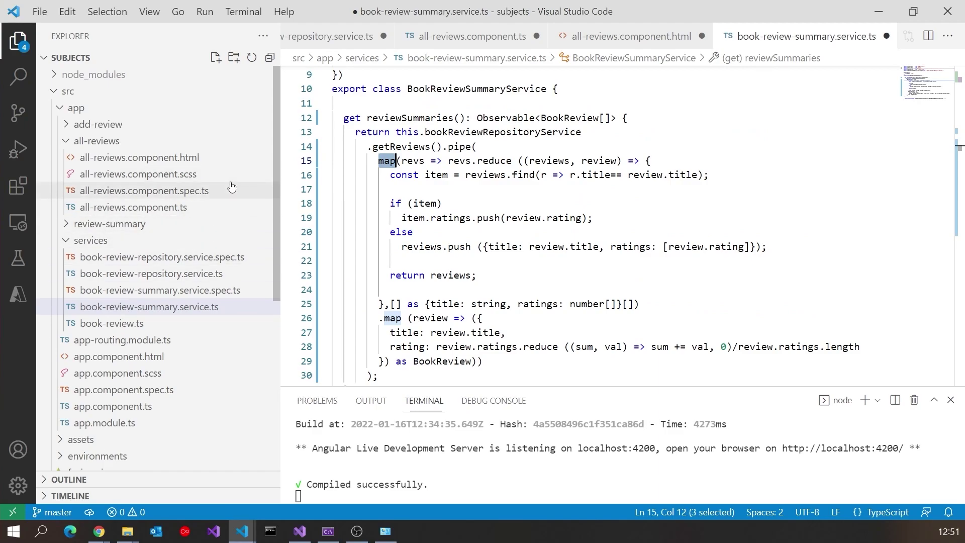
In review-summary.component.ts, wrap the summaries return type in Observable<BookReview[]> and quick-fix-import Observable from rxjs
click(110, 224)
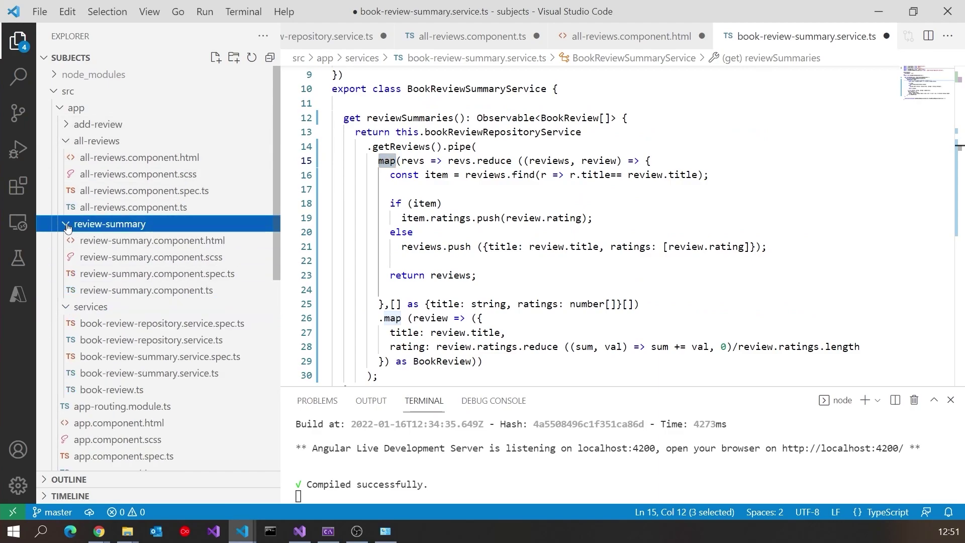
click(147, 290)
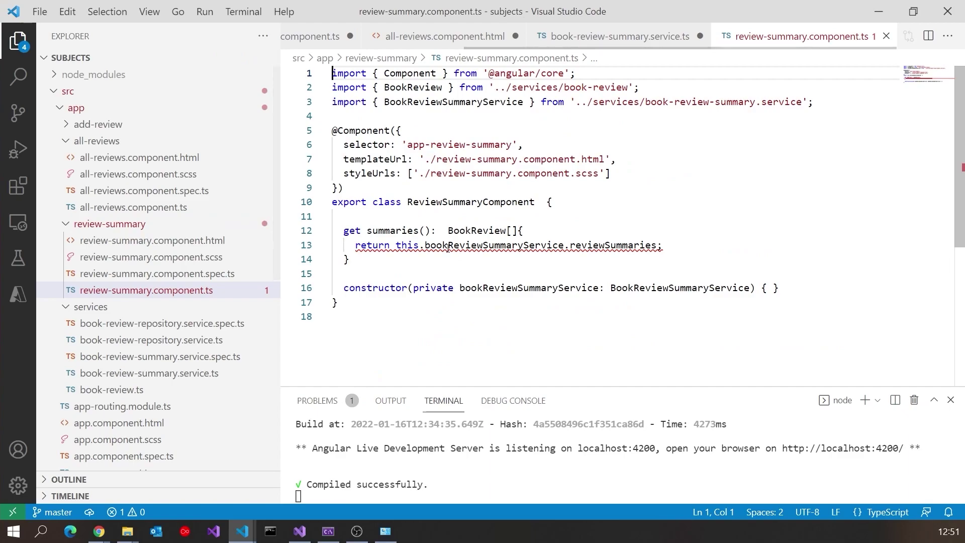
click(450, 230)
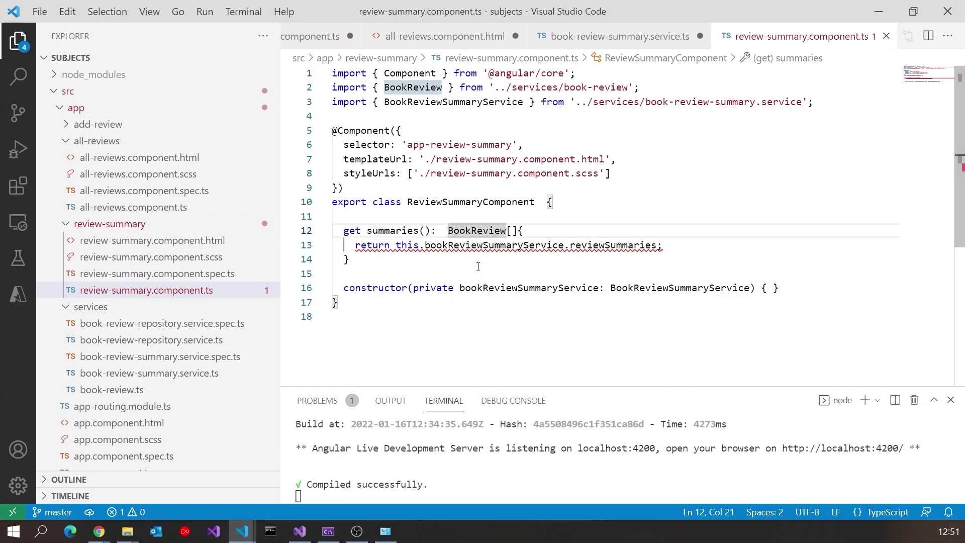
text(Observable<)
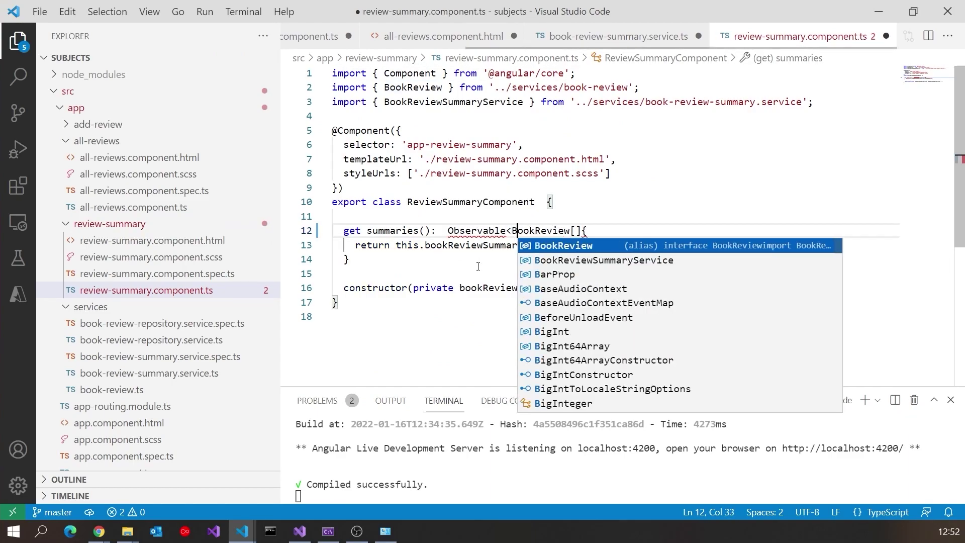
key(End)
key(Left)
text(>)
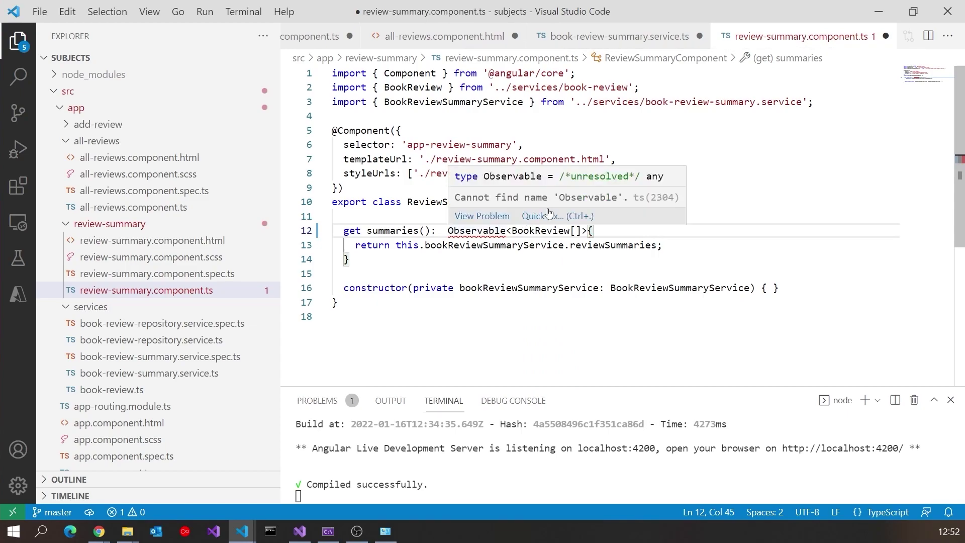
key(ctrl+period)
click(561, 246)
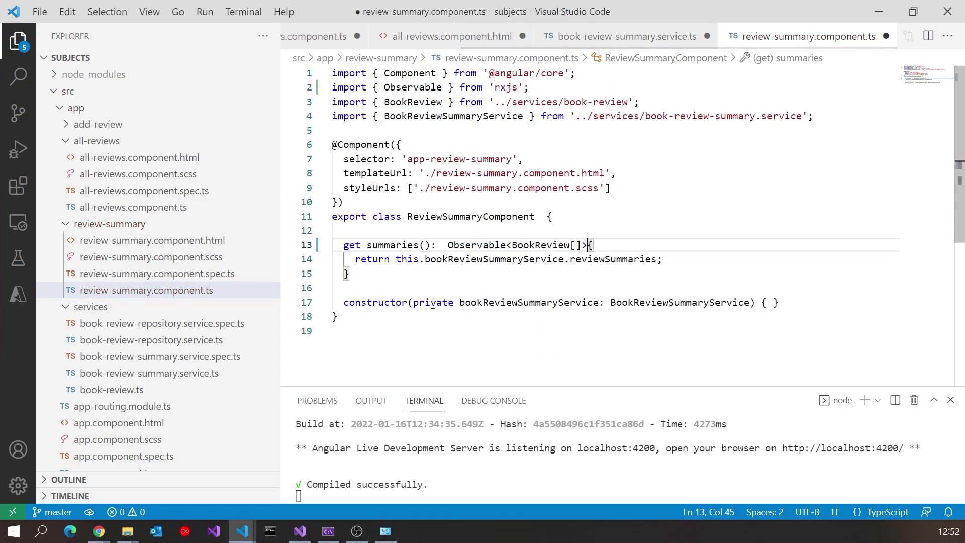
Add '| async' after summaries in review-summary.component.html's *ngFor and save to rebuild
click(164, 245)
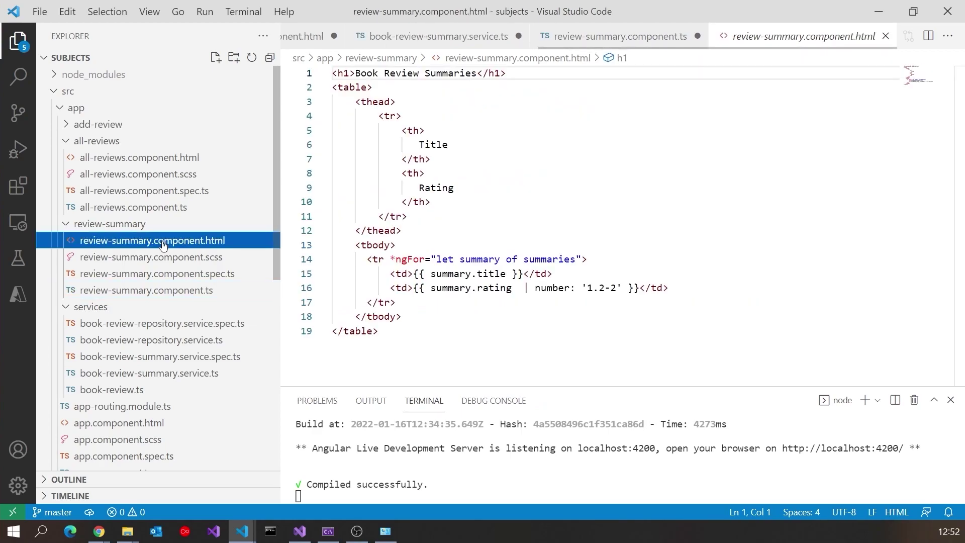
click(575, 260)
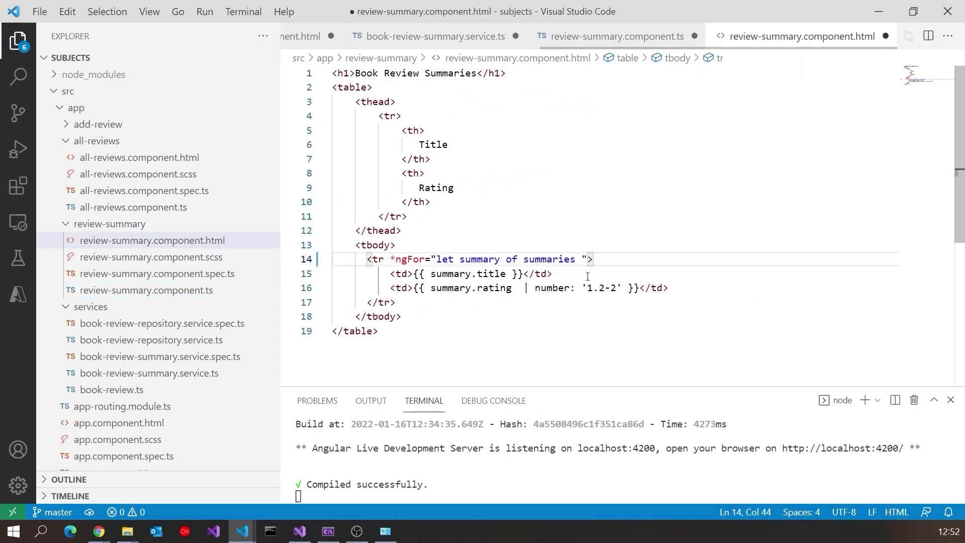
text(| async)
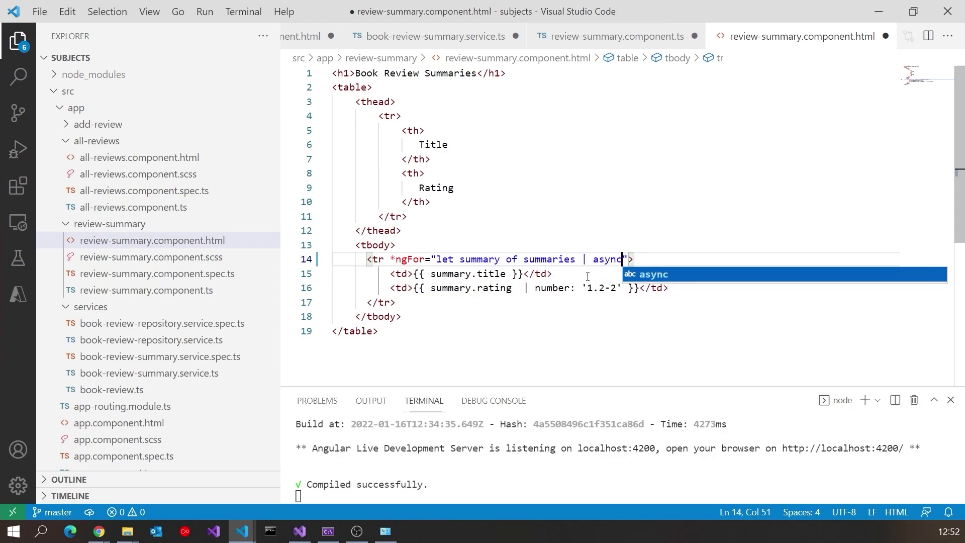
click(516, 215)
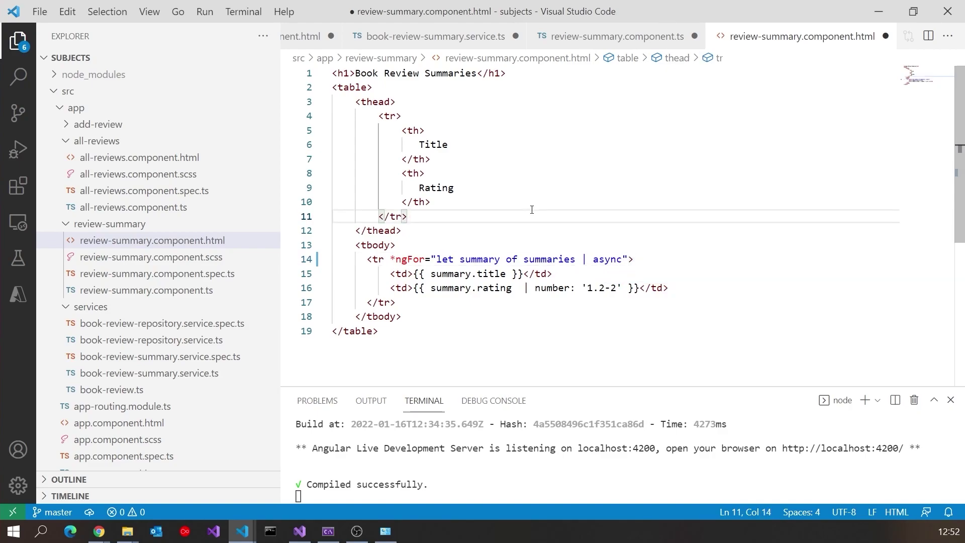
key(ctrl+s)
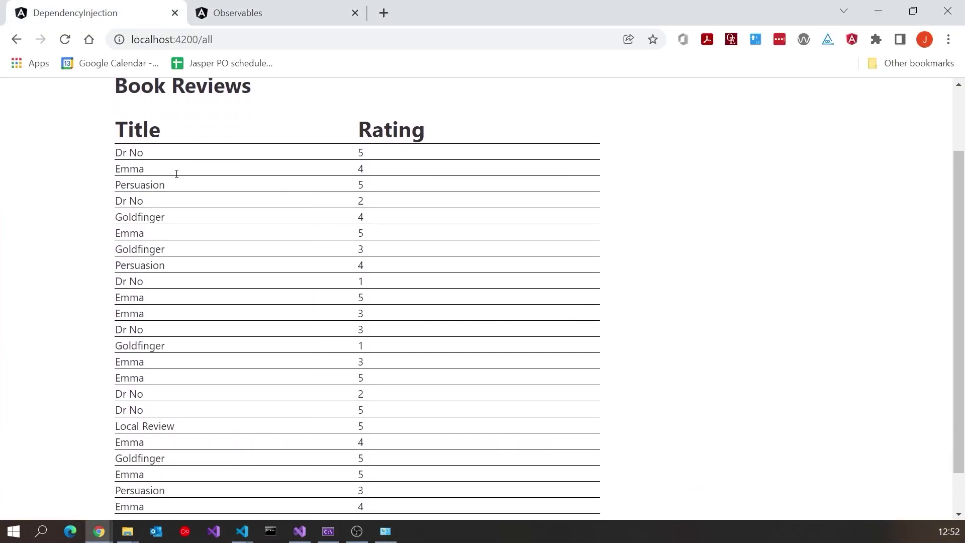
scroll(176, 173, down, 2)
scroll(183, 180, up, 5)
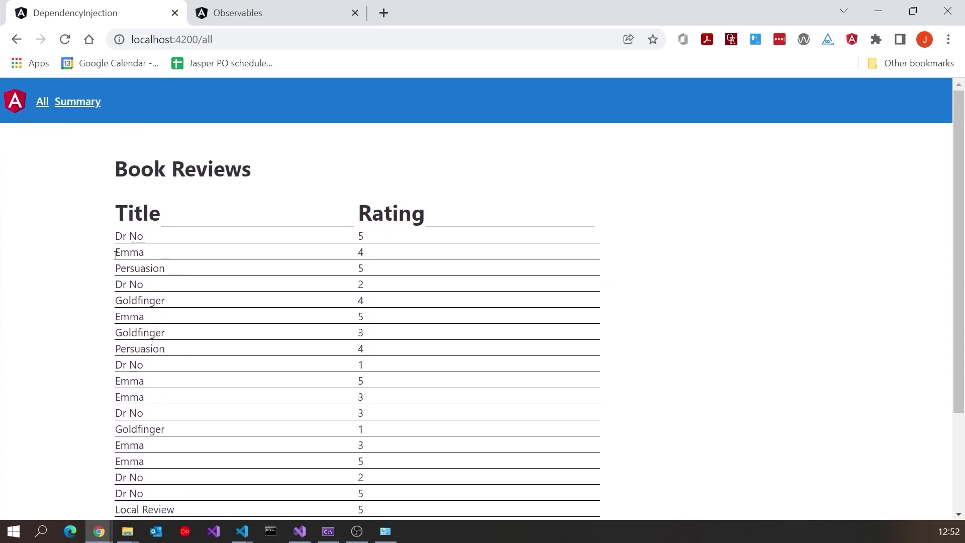
Open the Summary view and close DevTools after confirming no console errors
click(78, 102)
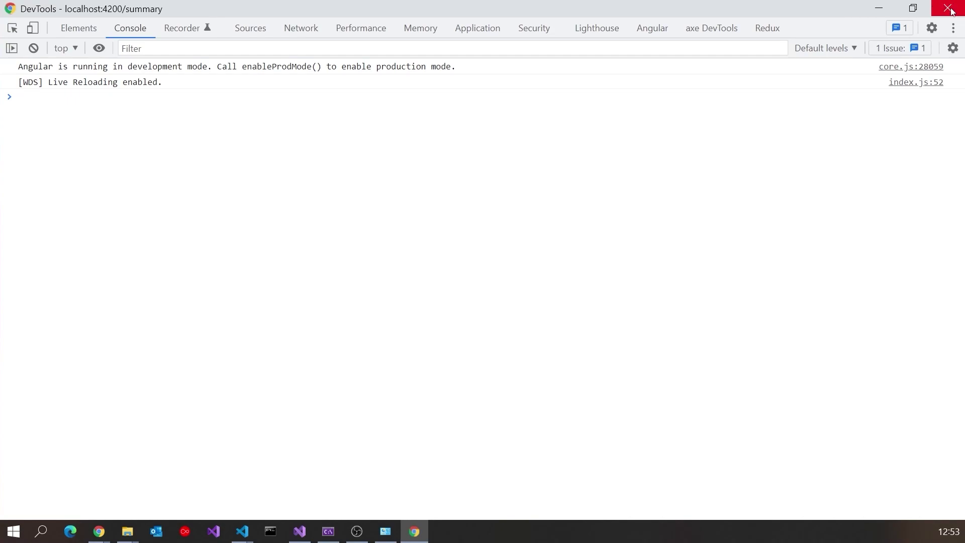
key(F12)
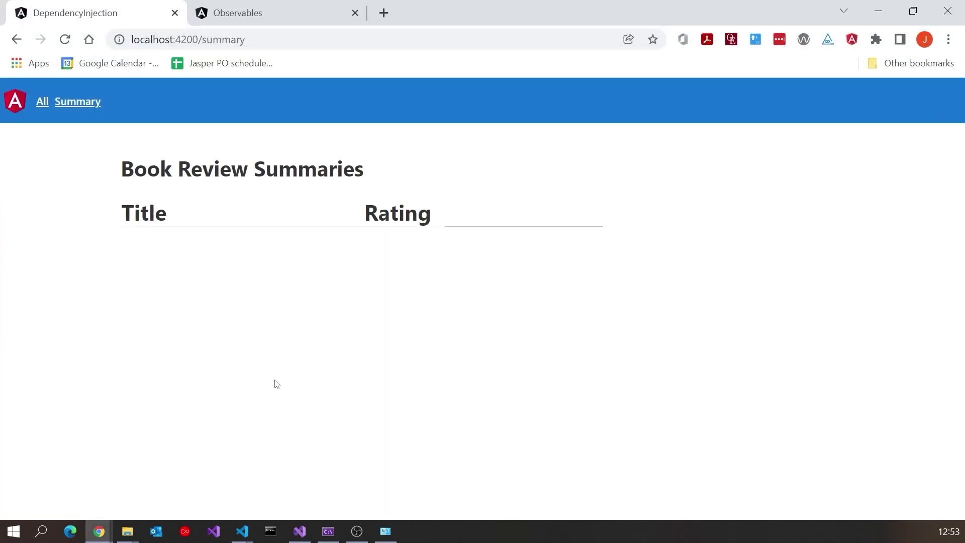
Add console.log("summaries") at the start of the summaries getter
mouse_move(242, 532)
click(325, 472)
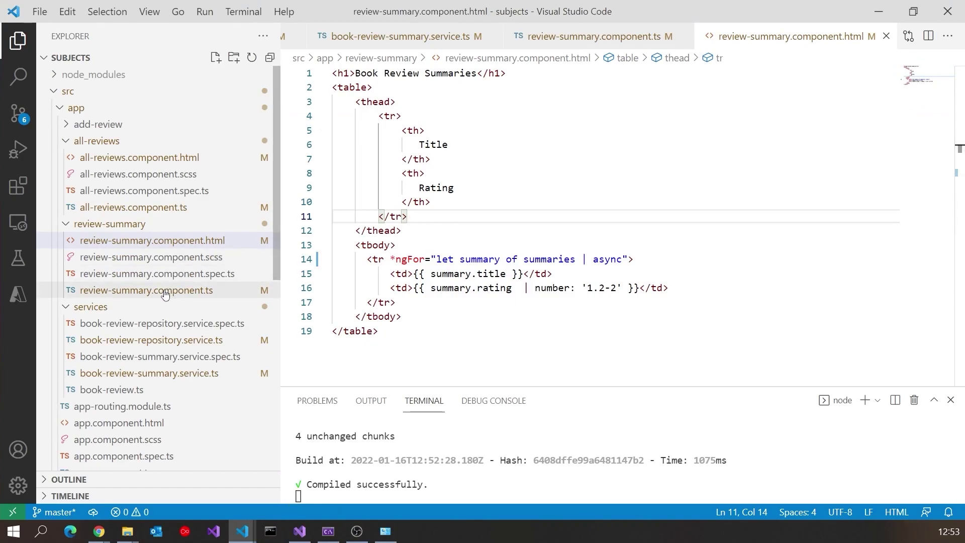
click(146, 290)
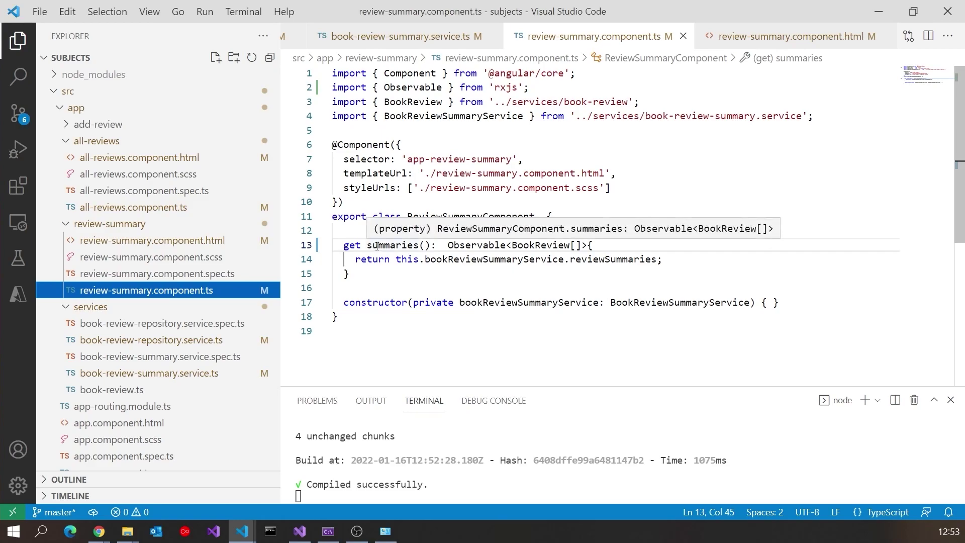
click(626, 249)
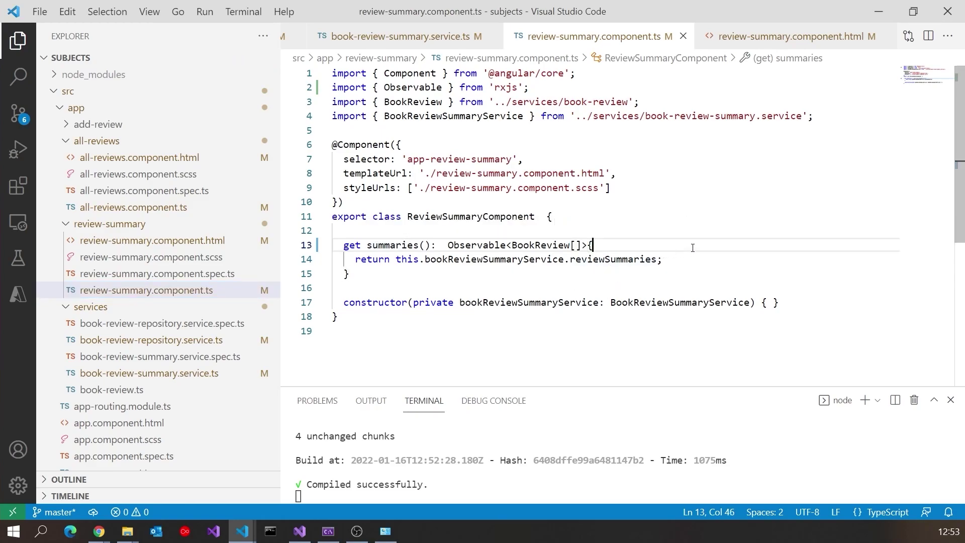
key(Return)
key(Return)
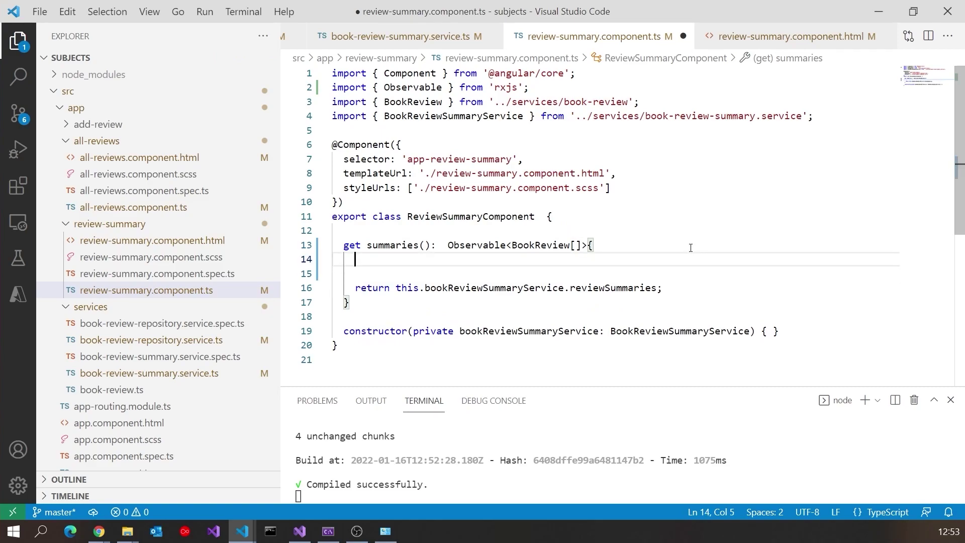
text(console)
key(Escape)
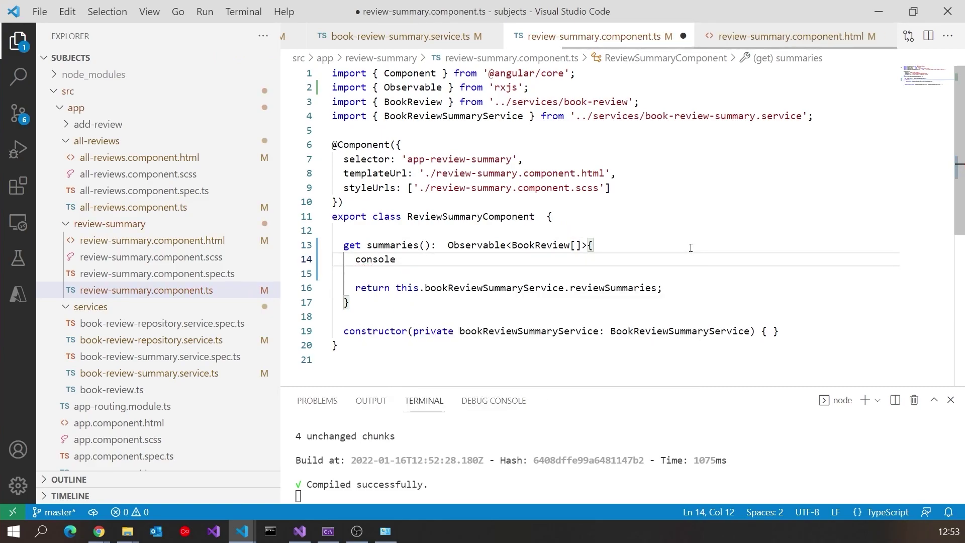
text(.log()
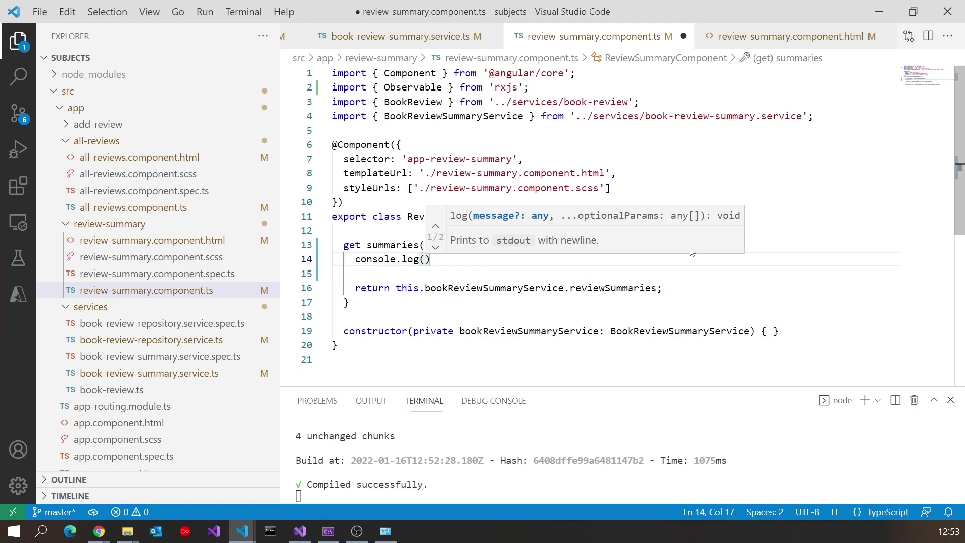
text("summar)
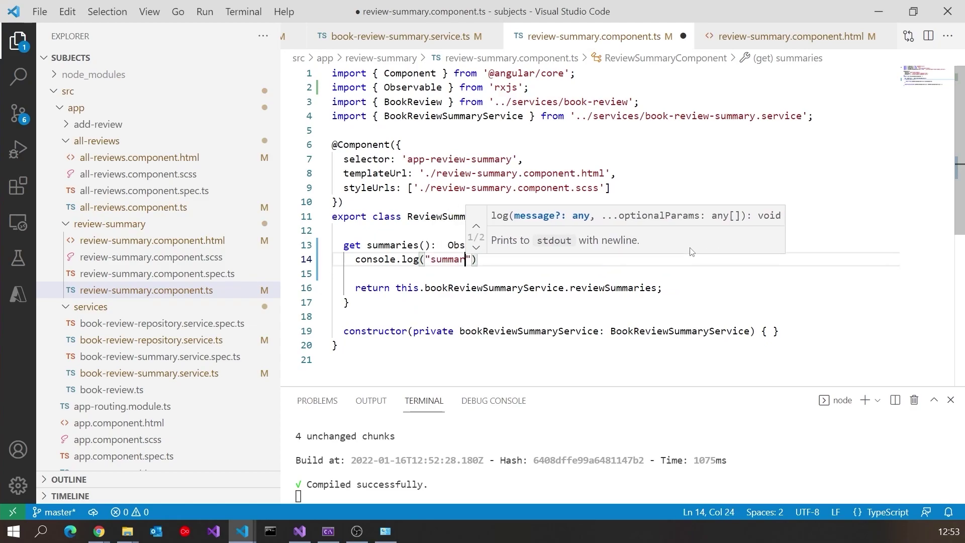
text(ies)
click(550, 259)
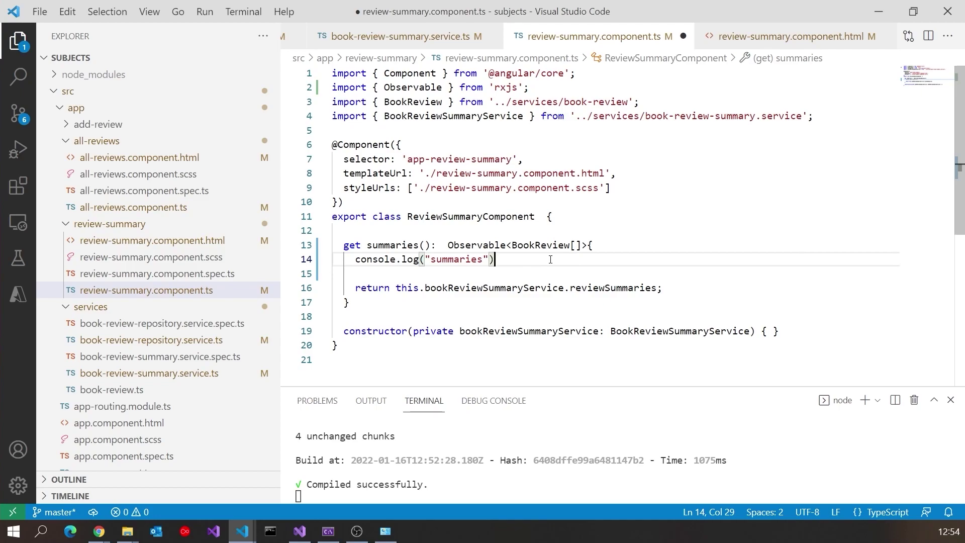
text(;)
Append .pipe(tap(b => console.log(b))) to the return and import tap from rxjs/operators
click(661, 288)
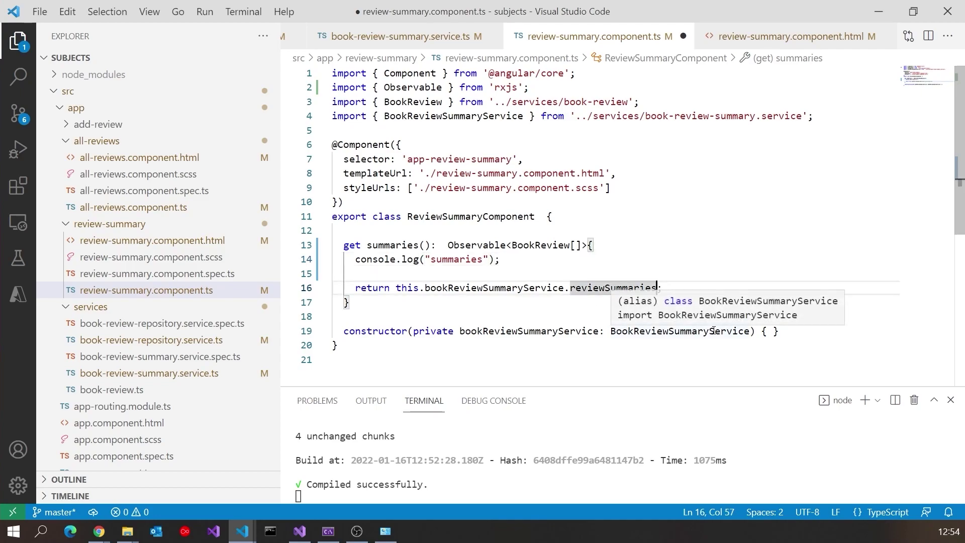
text(.pipe)
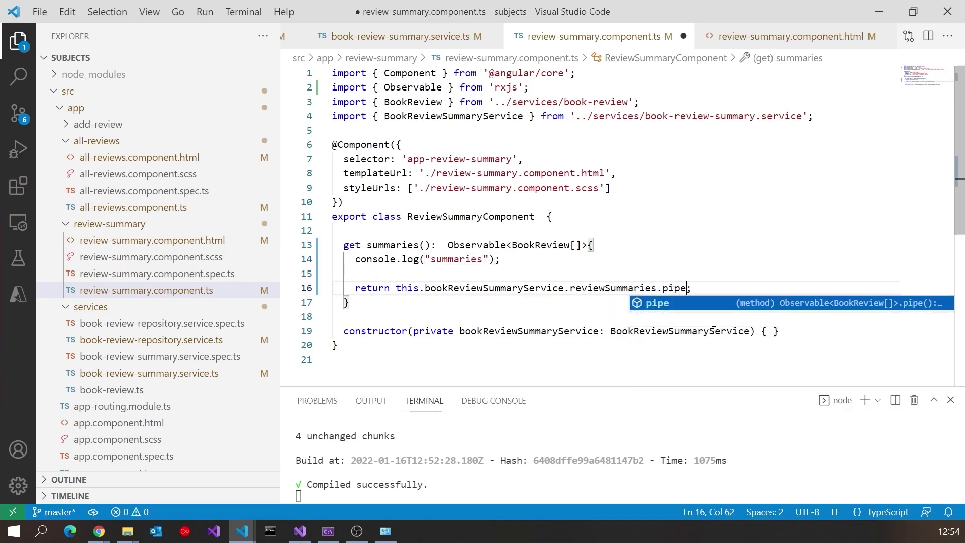
text(()
key(Return)
text(ta)
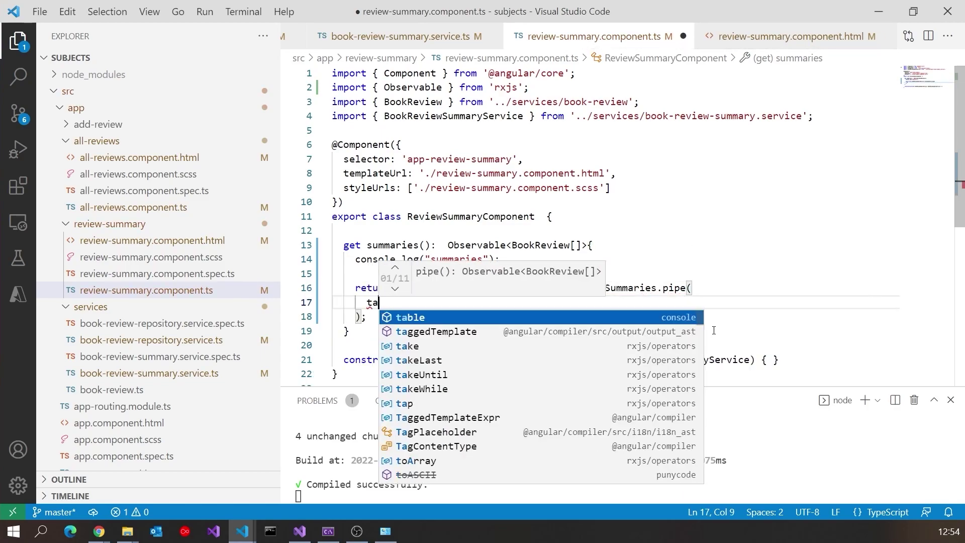
text(p)
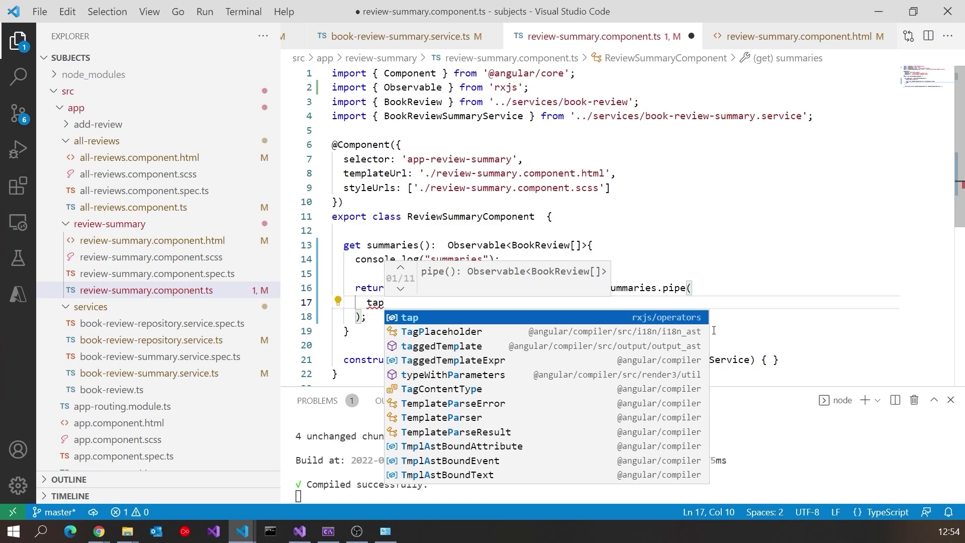
text(()
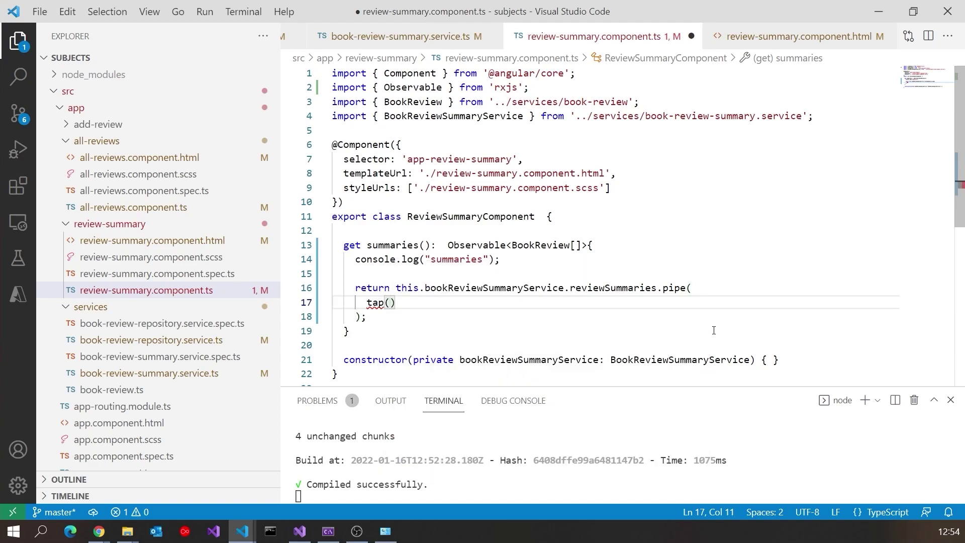
text(b => co)
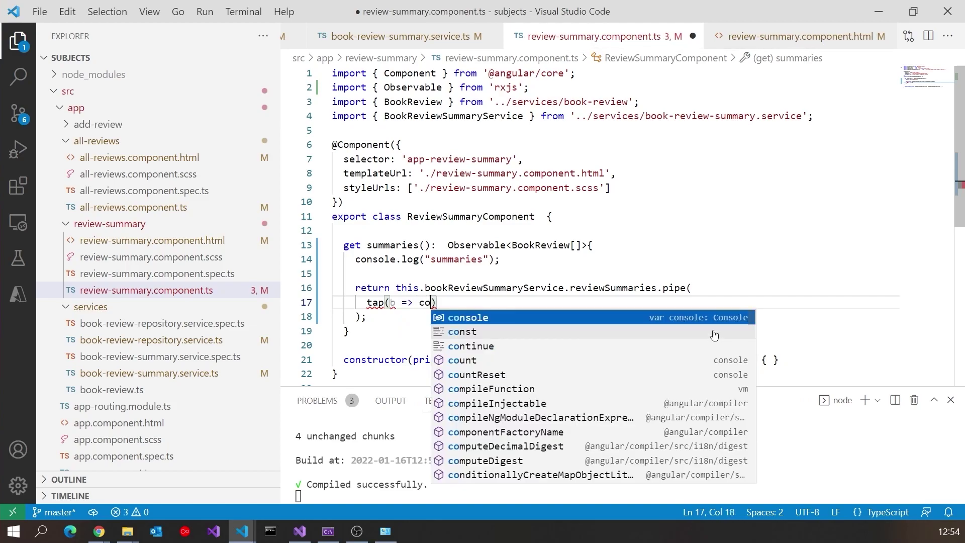
text(nsole.)
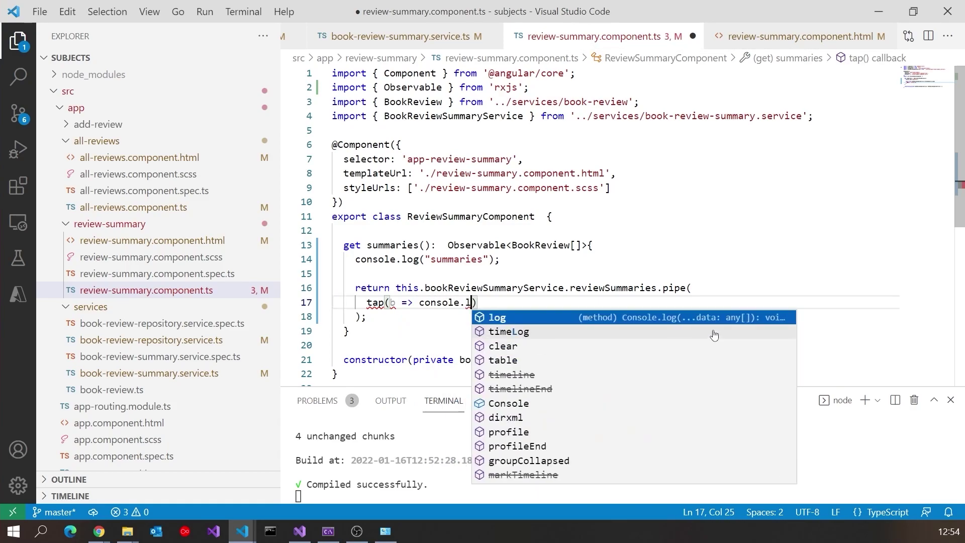
text(log(b))
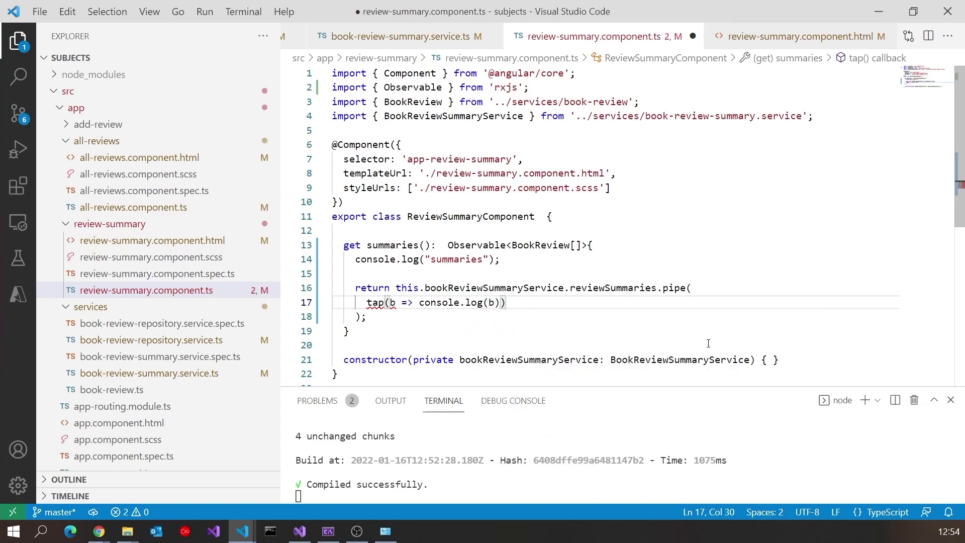
mouse_move(376, 303)
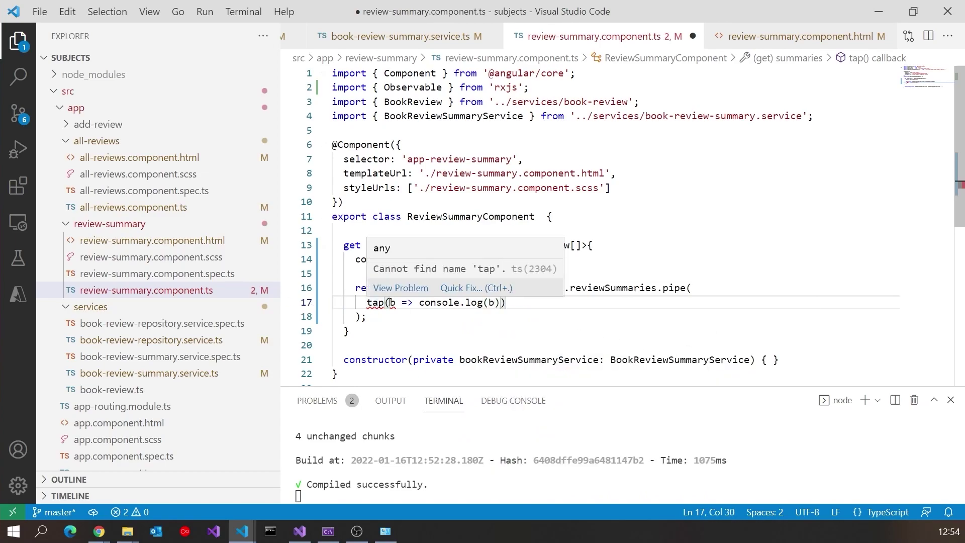
click(456, 288)
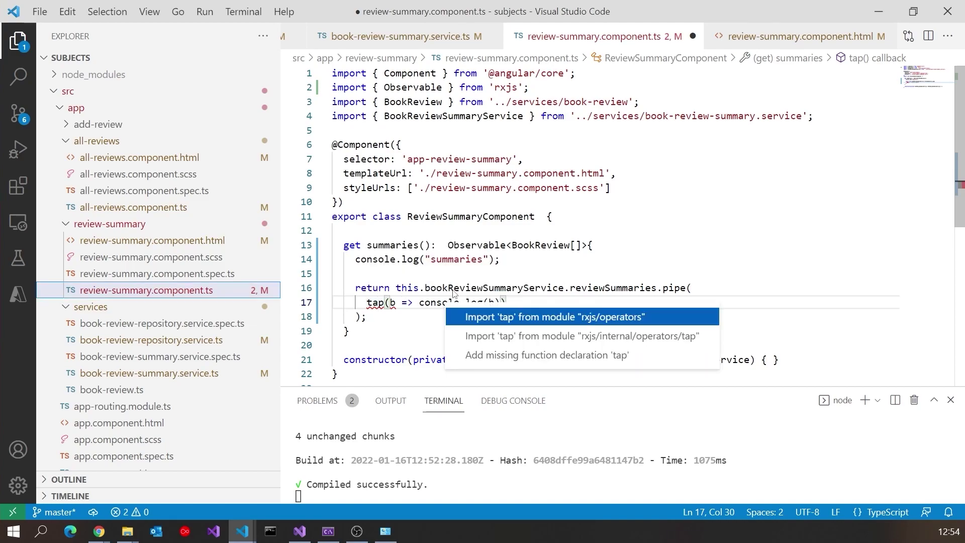
click(475, 317)
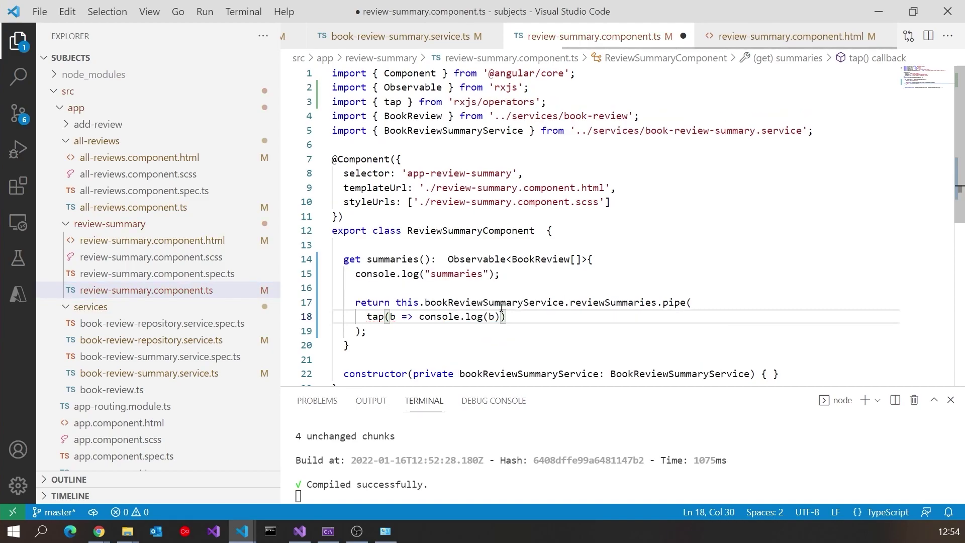
click(580, 287)
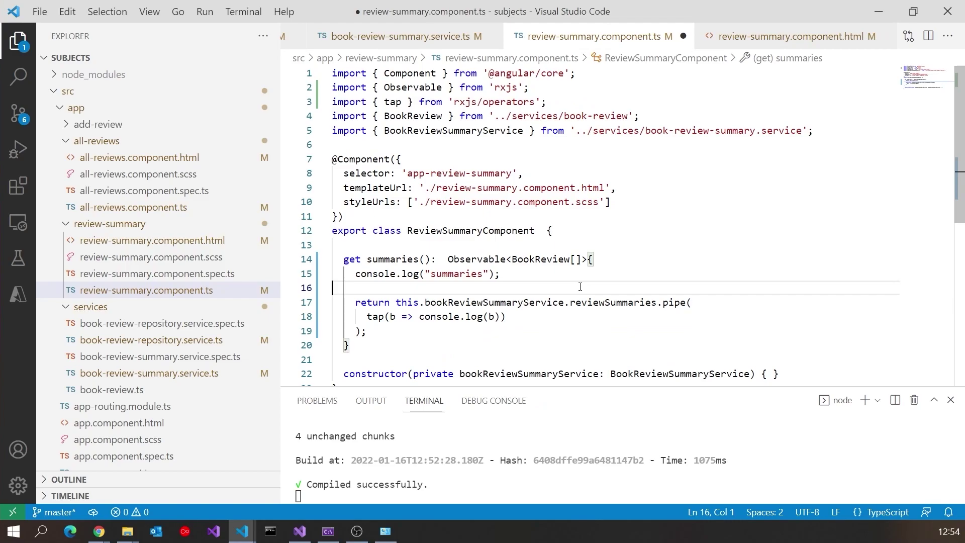
Save, then check Chrome's console for repeated 'summaries' logs and five-review arrays
key(ctrl+s)
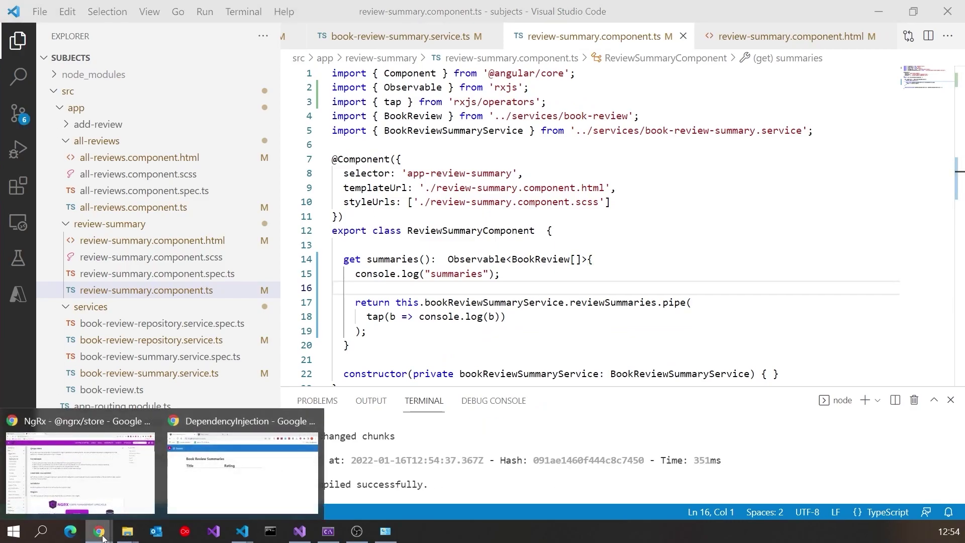
click(242, 471)
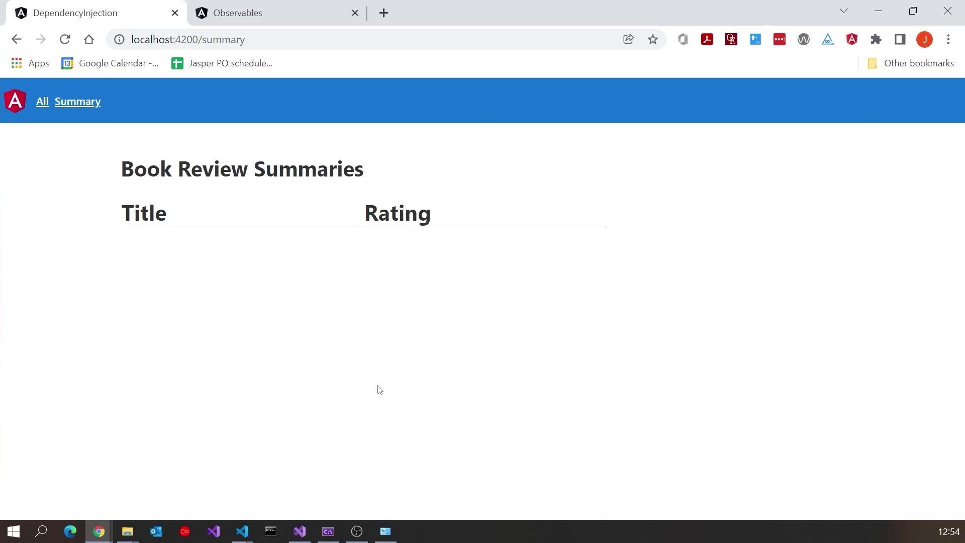
key(F12)
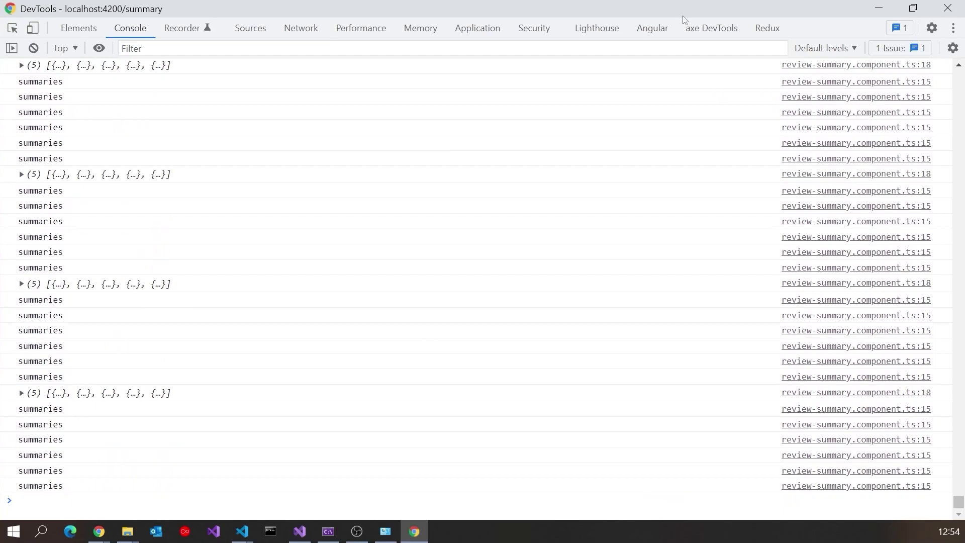
click(947, 9)
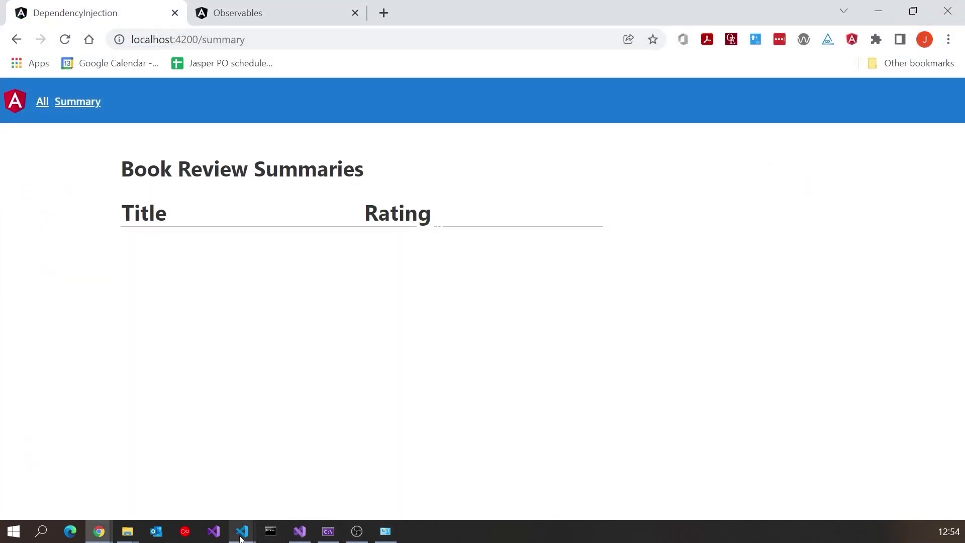
mouse_move(241, 532)
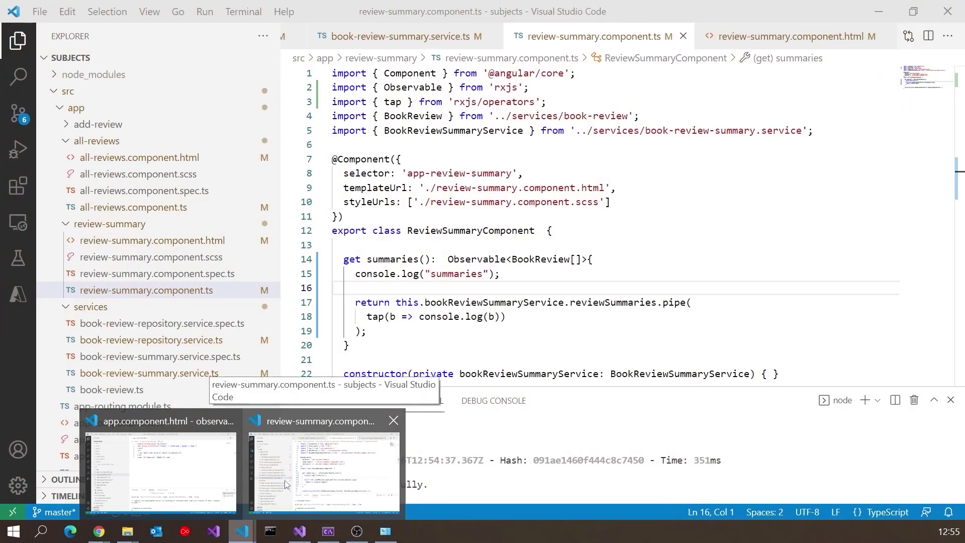
Undo the tap and logging edits to restore the original summaries getter
click(325, 471)
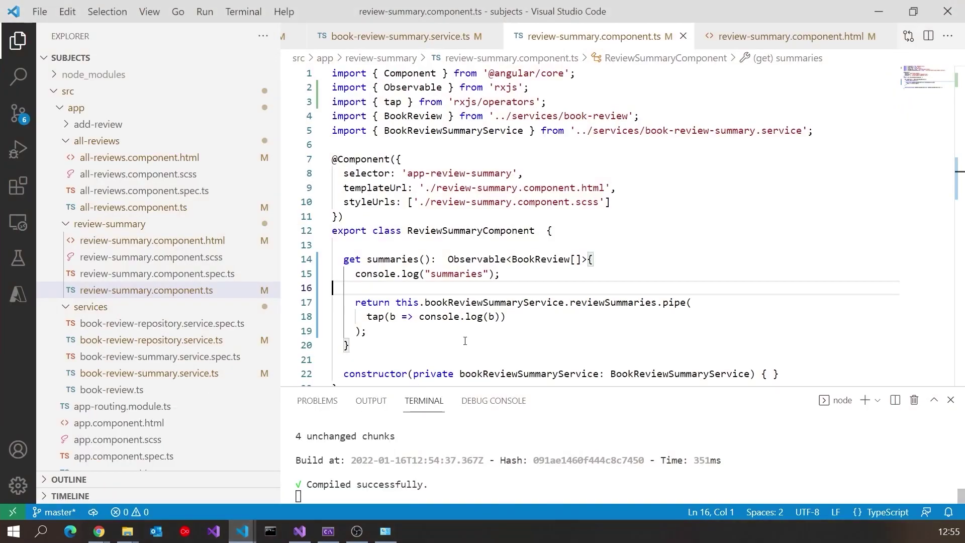
scroll(452, 320, down, 1)
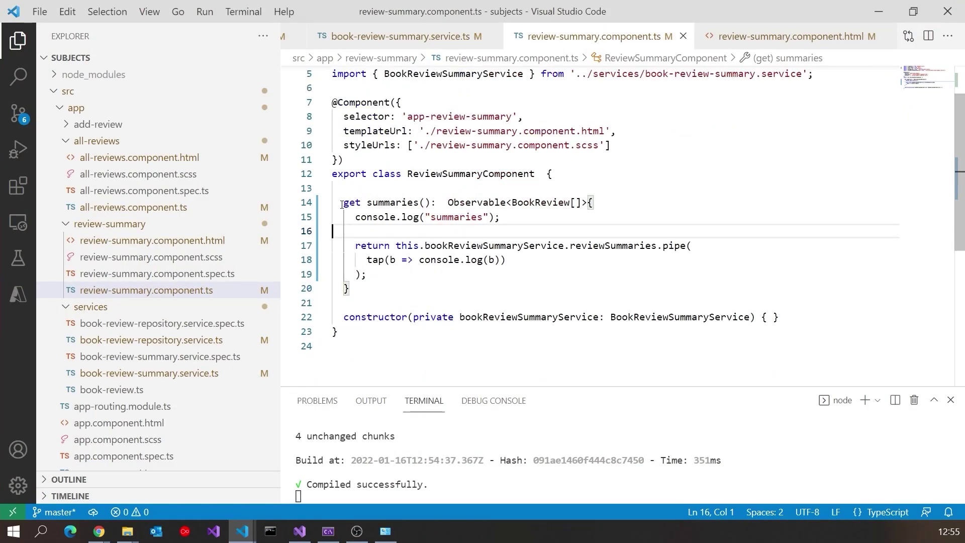
drag(343, 203, 420, 203)
click(390, 203)
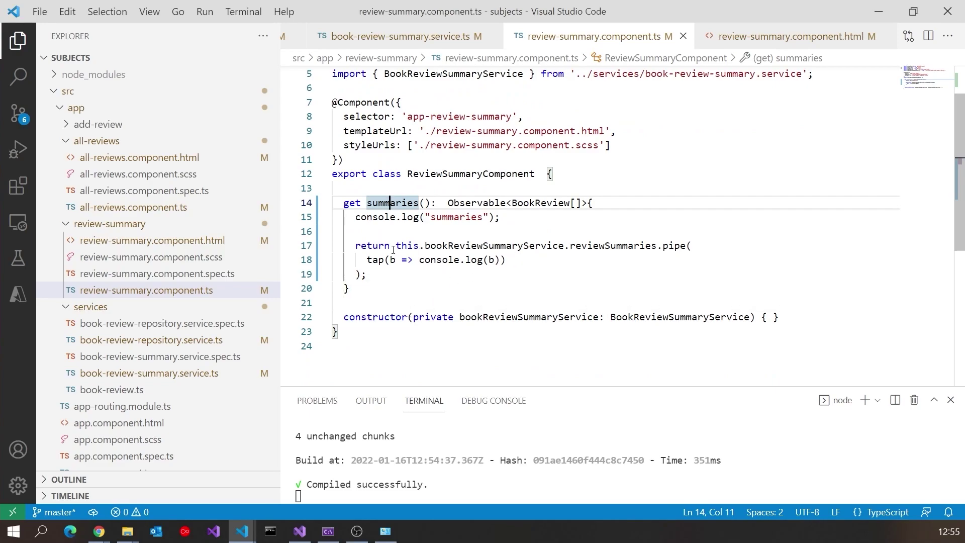
click(580, 246)
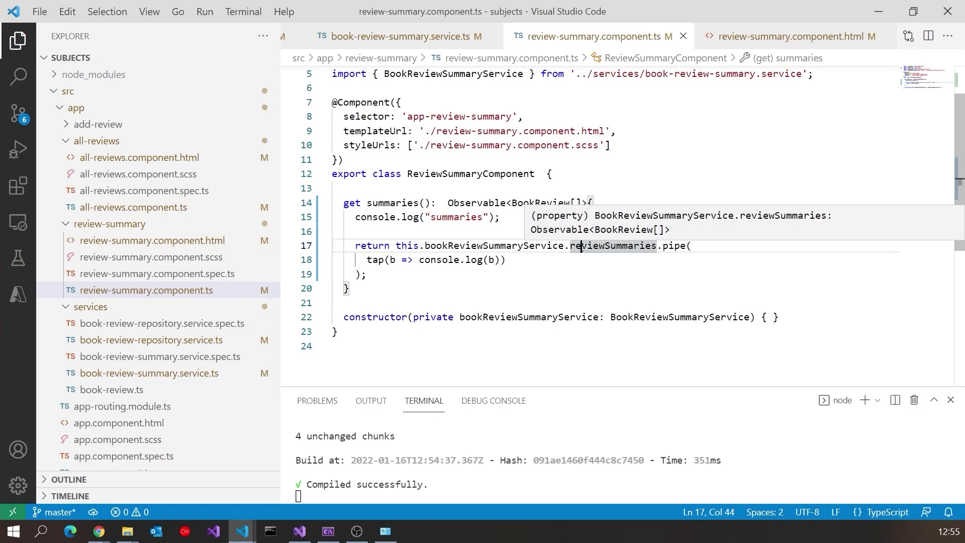
click(549, 302)
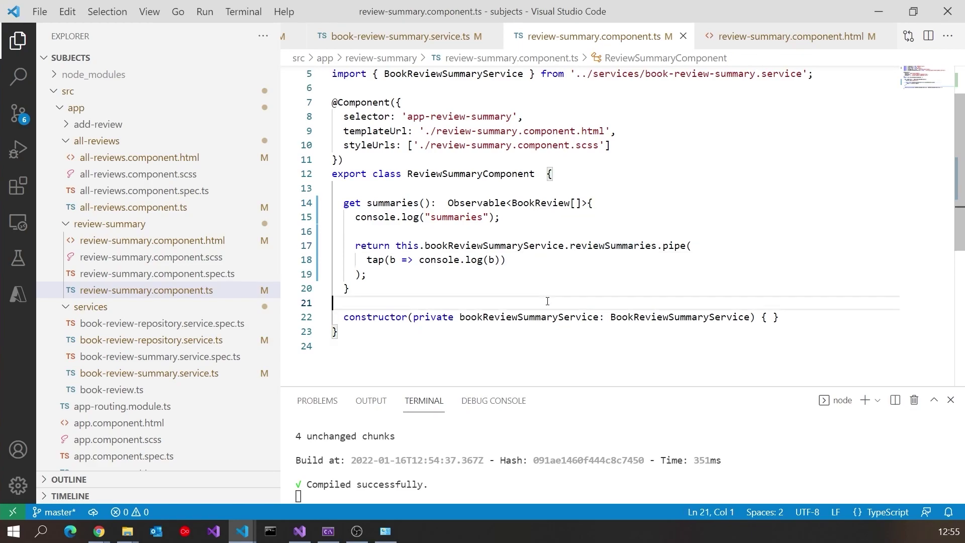
key(ctrl+z)
key(ctrl+z)
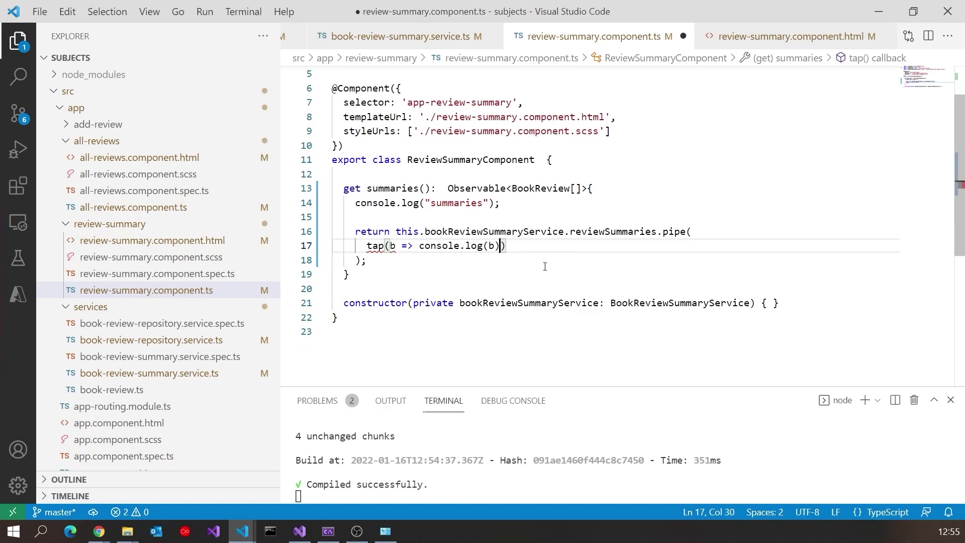
key(ctrl+z)
key(ctrl+z)
key(ctrl+z)
key(ctrl+z)
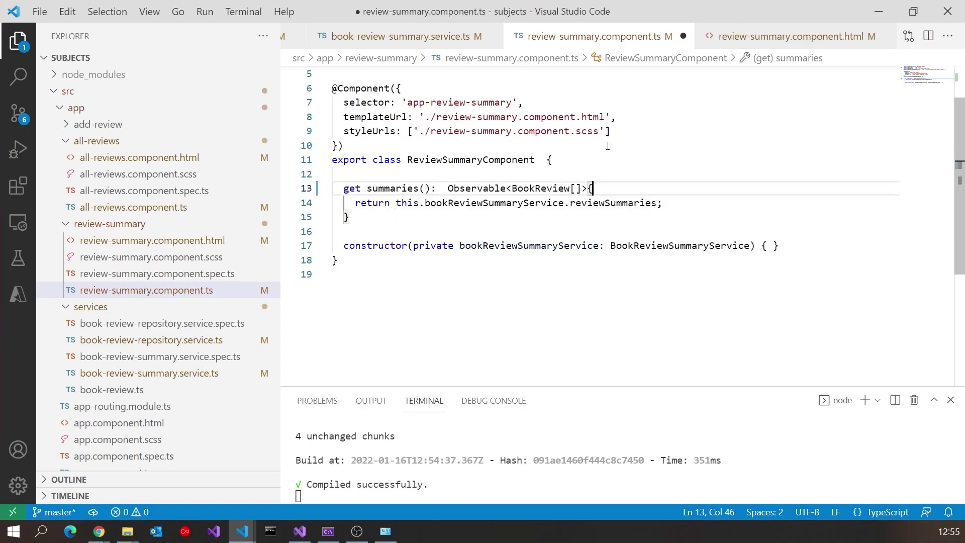
Rewrite the getter as the property 'summaries = ...reviewSummaries' and save
double_click(349, 188)
key(Delete)
key(Delete)
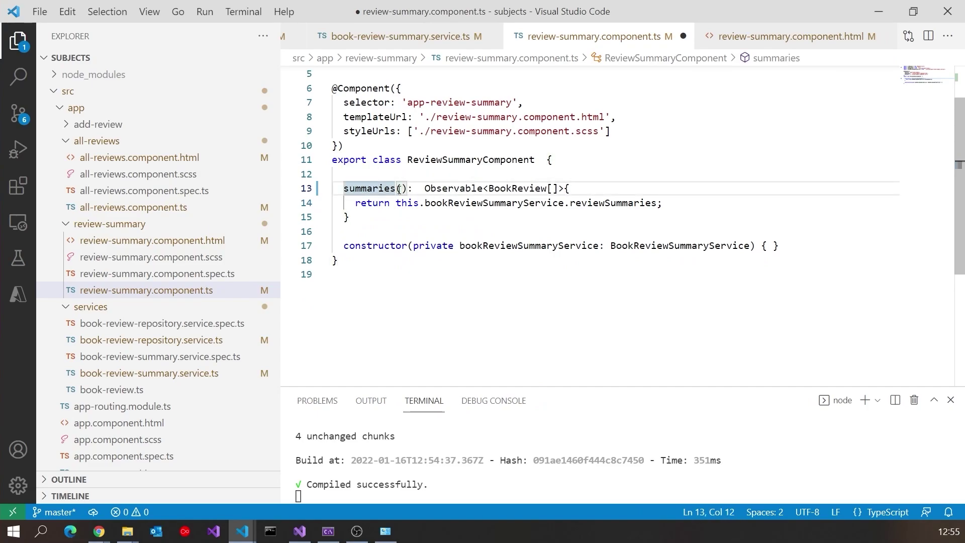
mouse_move(398, 188)
mouse_down()
mouse_move(412, 189)
mouse_move(397, 202)
mouse_up()
text(=)
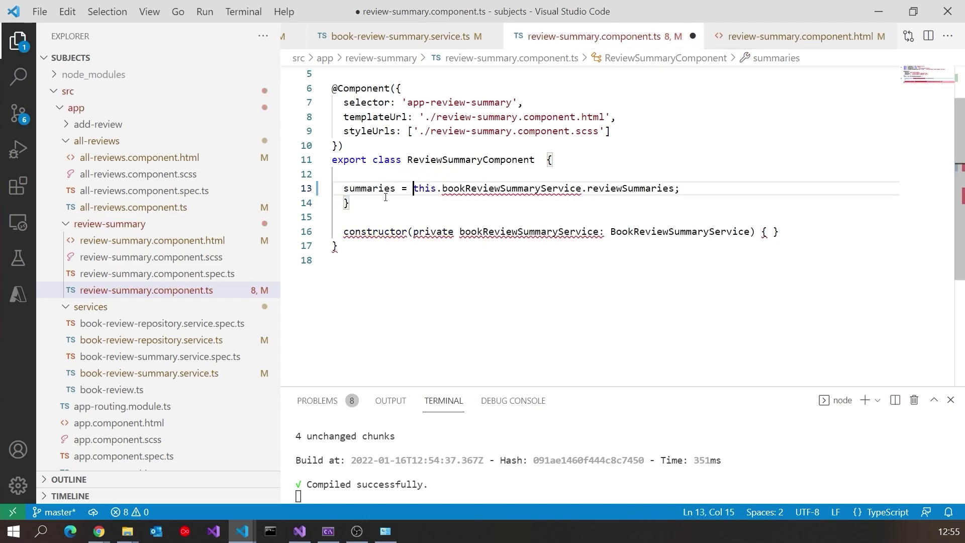
drag(352, 202, 332, 202)
key(Delete)
key(Delete)
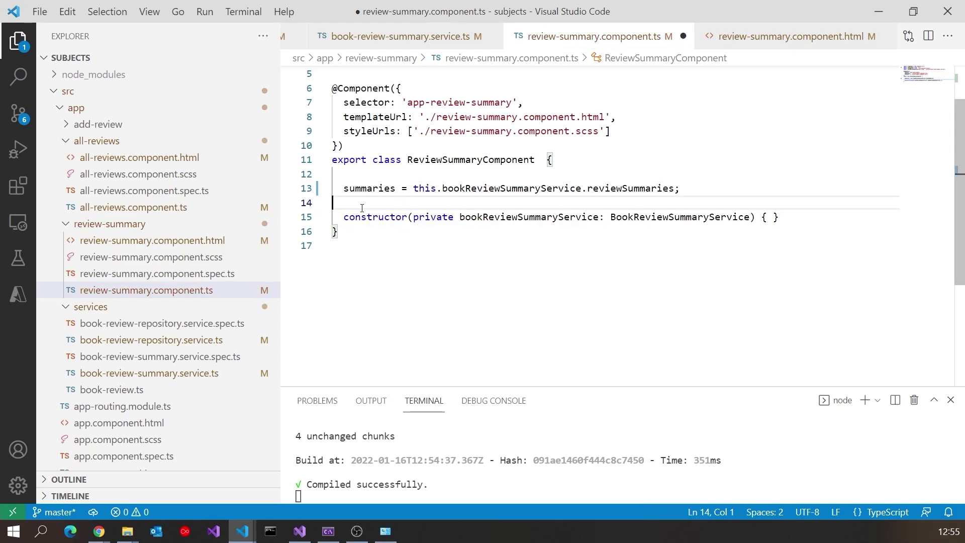
key(ctrl+s)
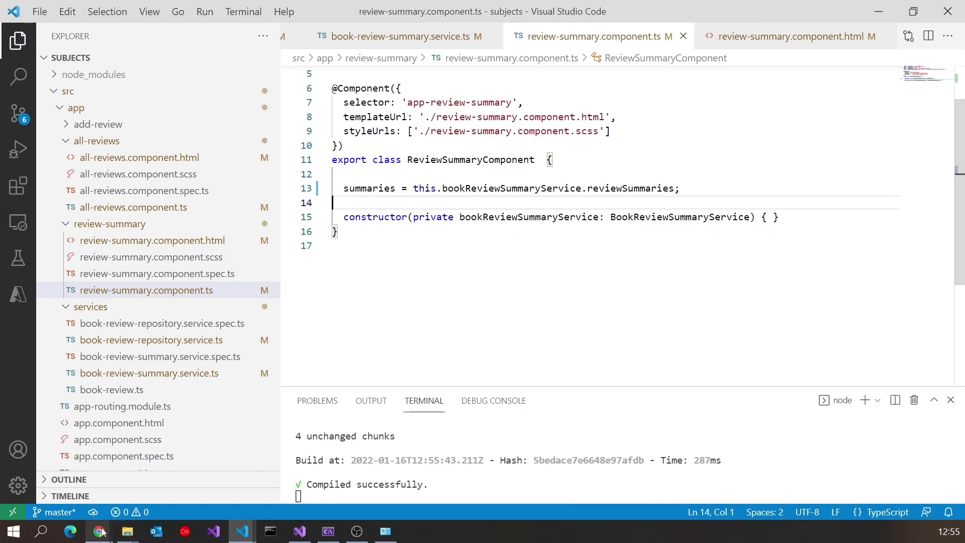
Open the All reviews list in Chrome, then switch back to VS Code
click(242, 475)
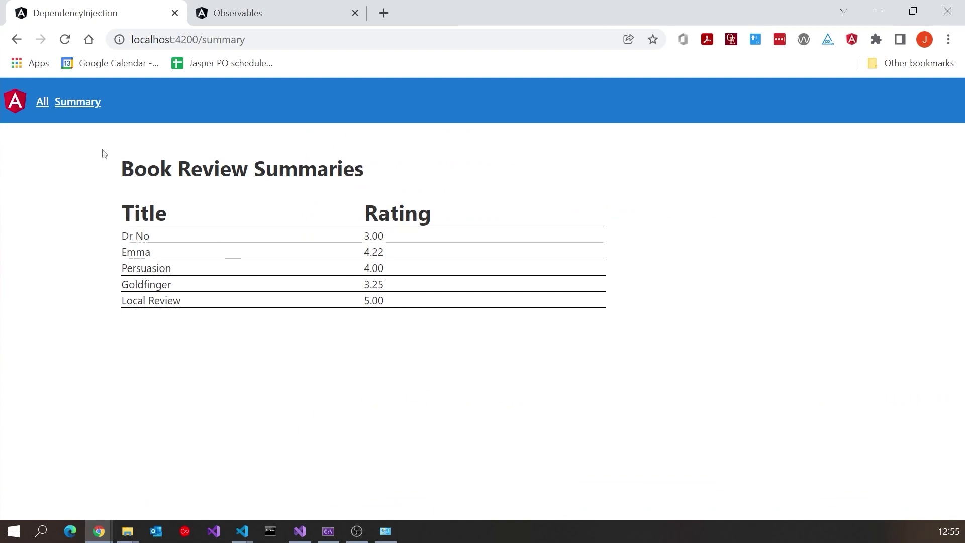
click(43, 101)
key(alt+Tab)
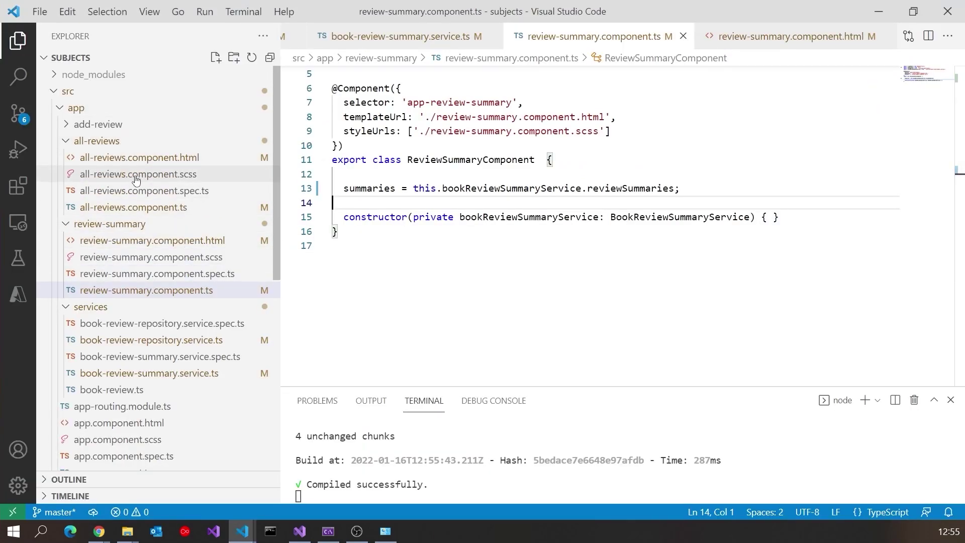
In all-reviews.component.ts, replace the reviews getter with a property assigned from getReviews() and save
click(133, 207)
click(431, 132)
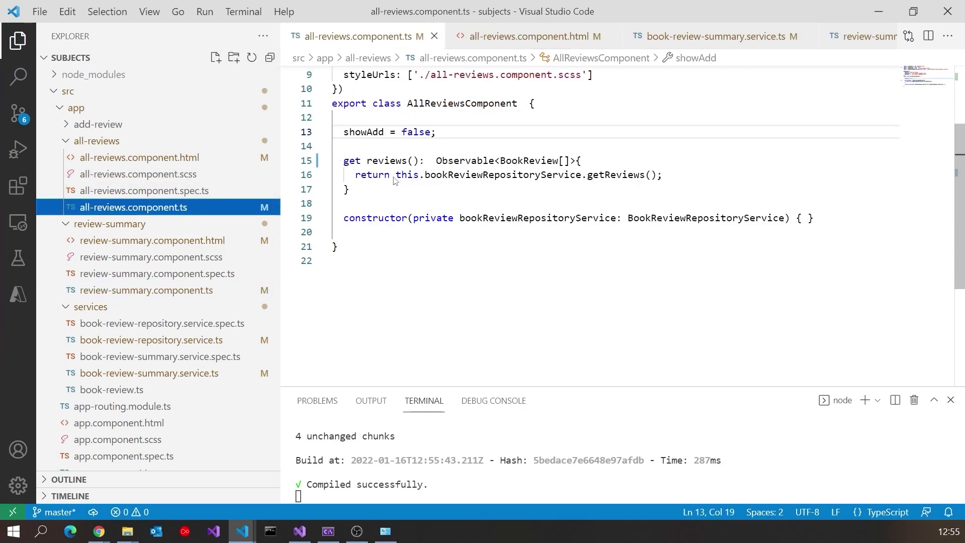
click(368, 161)
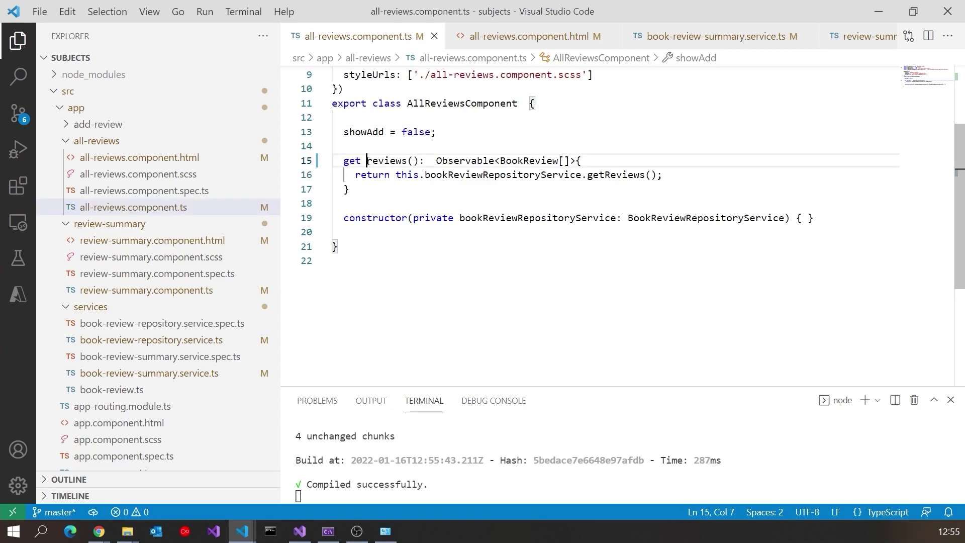
mouse_move(368, 161)
mouse_down()
mouse_move(343, 161)
mouse_move(396, 174)
mouse_up()
key(Delete)
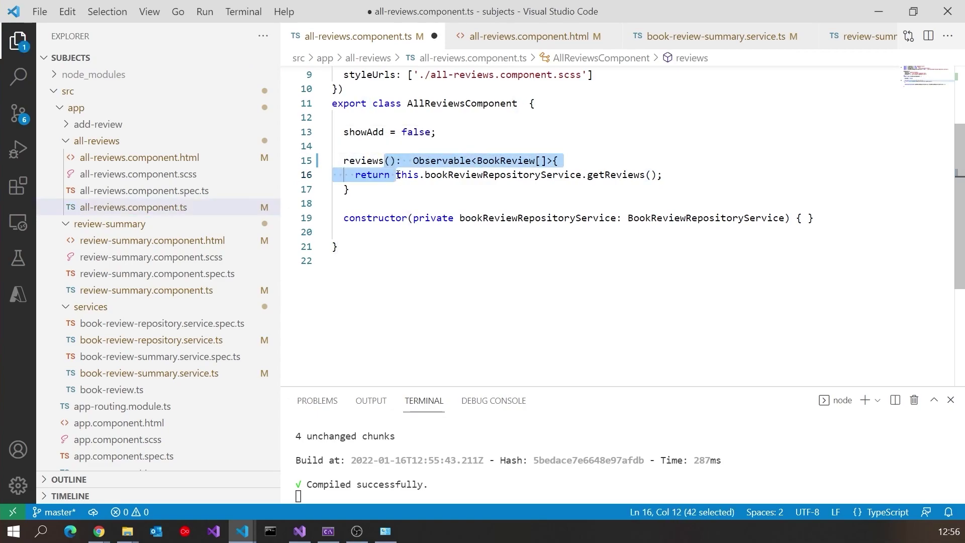
text(=)
key(Down)
key(ctrl+shift+k)
key(ctrl+shift+k)
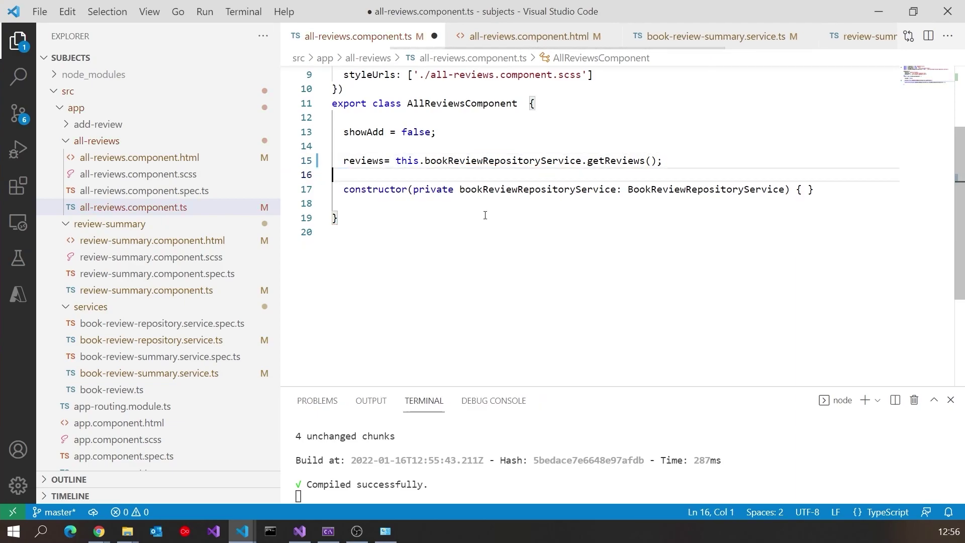
key(ctrl+s)
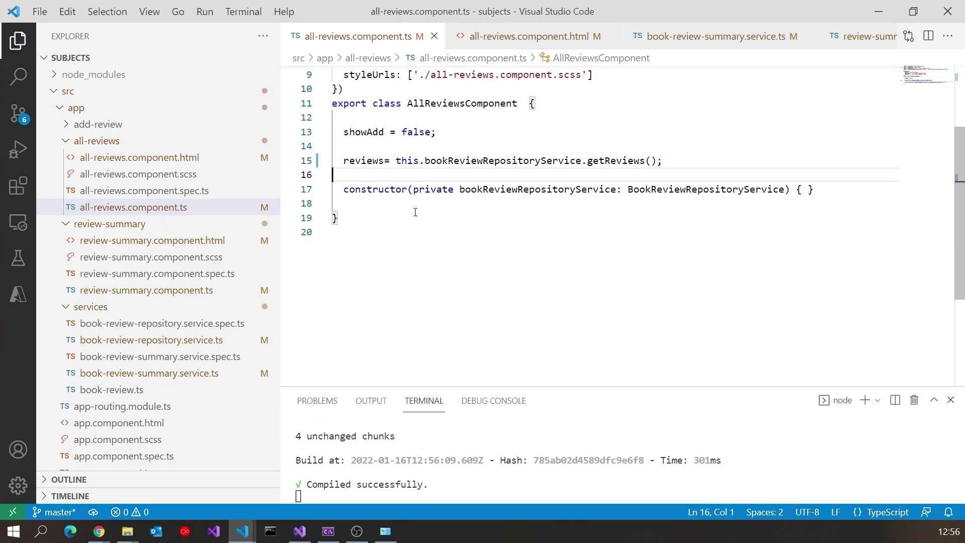
key(alt+Tab)
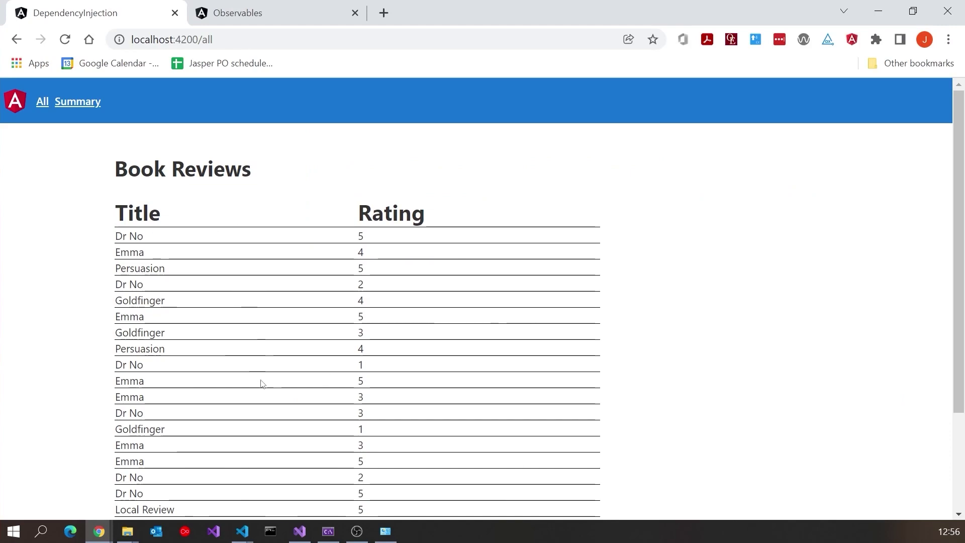
scroll(268, 394, down, 3)
scroll(268, 395, up, 3)
After checking Summary, add a Persuasion review rated 5 from All and reload to confirm it
click(77, 102)
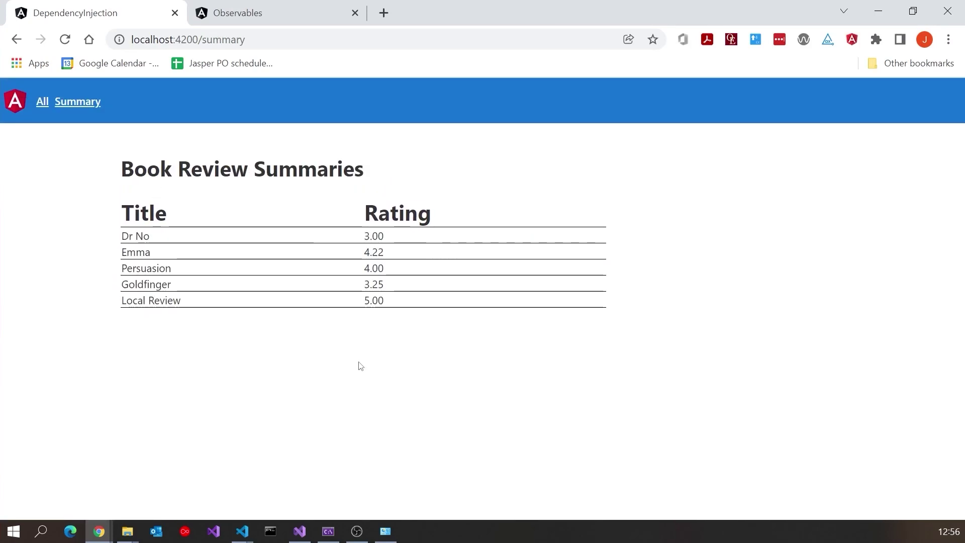
click(43, 101)
scroll(378, 362, down, 3)
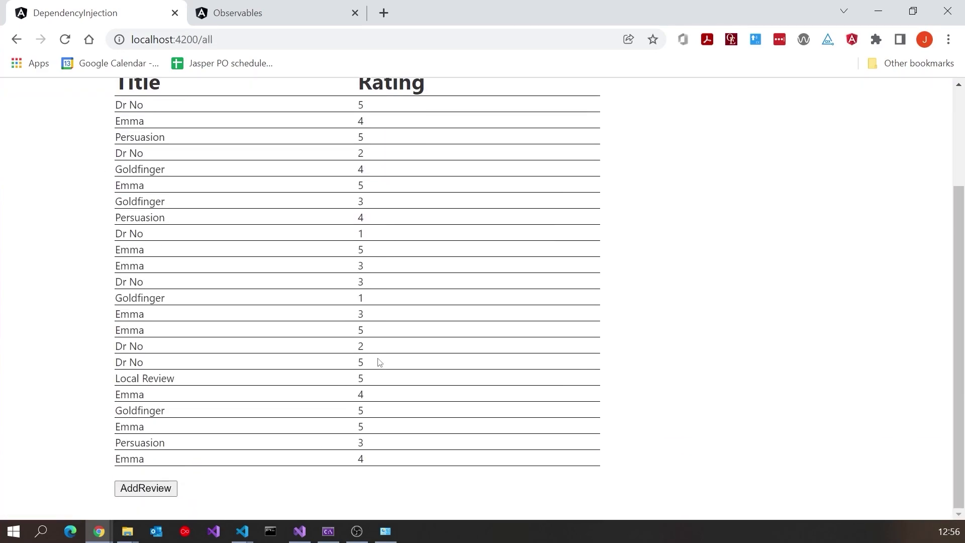
click(146, 488)
scroll(302, 377, down, 2)
click(204, 440)
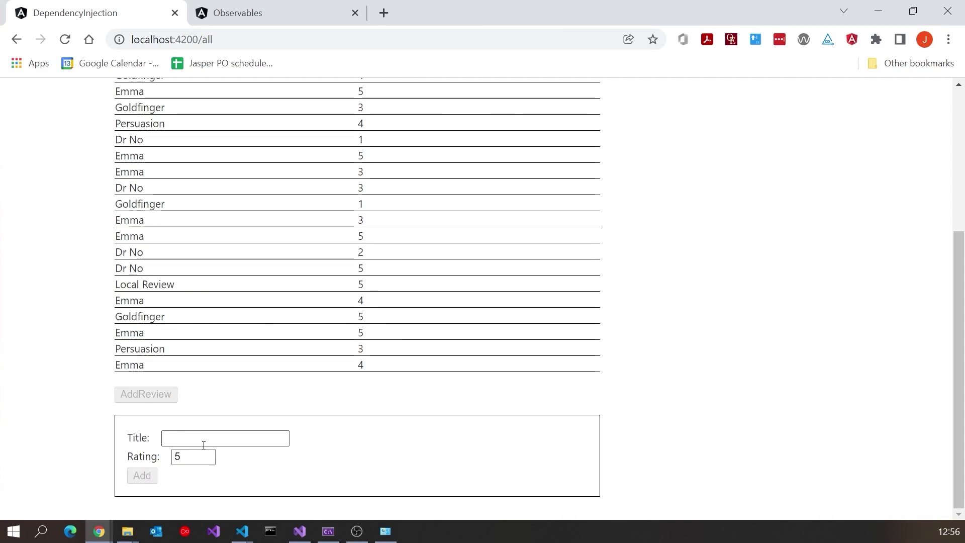
click(204, 441)
text(Persuasion)
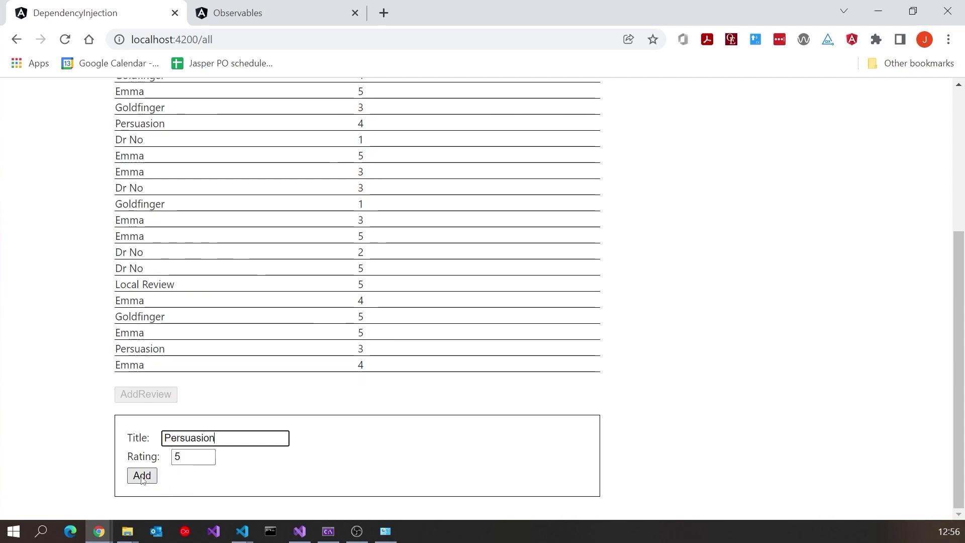
click(142, 475)
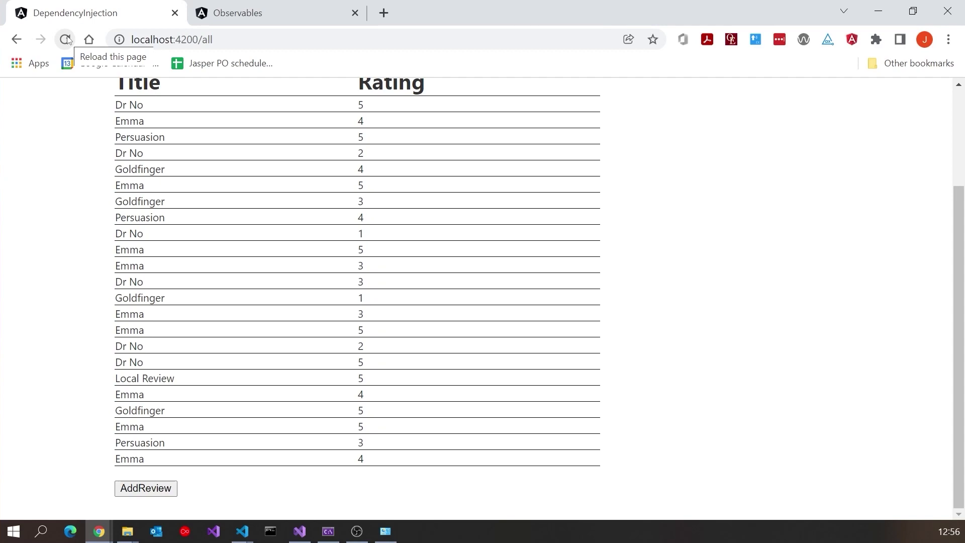
click(66, 40)
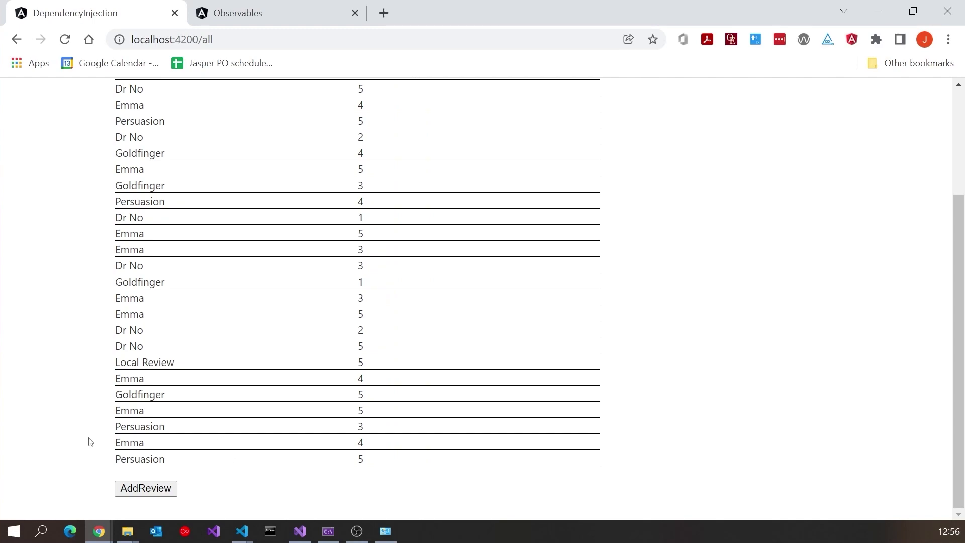
Switch to the subjects project in VS Code and open book-review-repository.service.ts
click(242, 532)
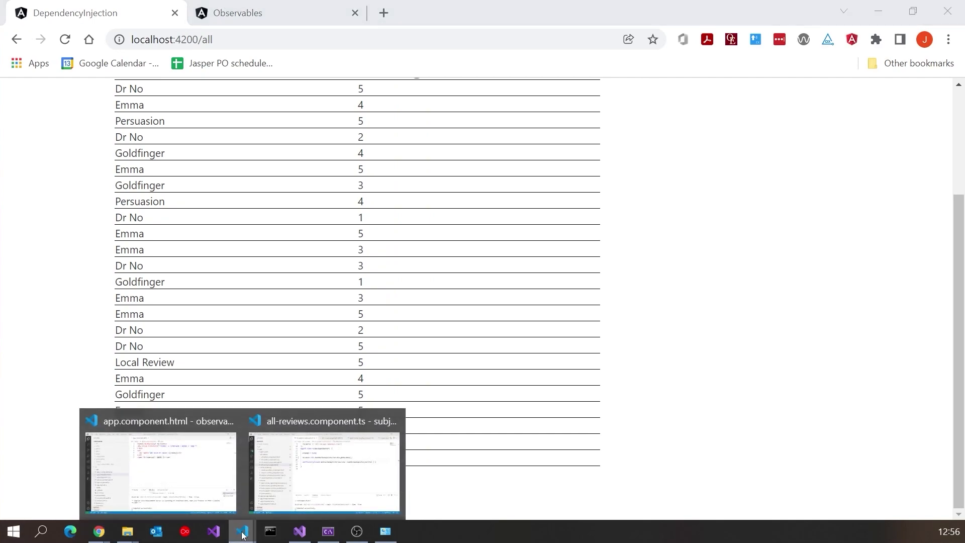
click(325, 471)
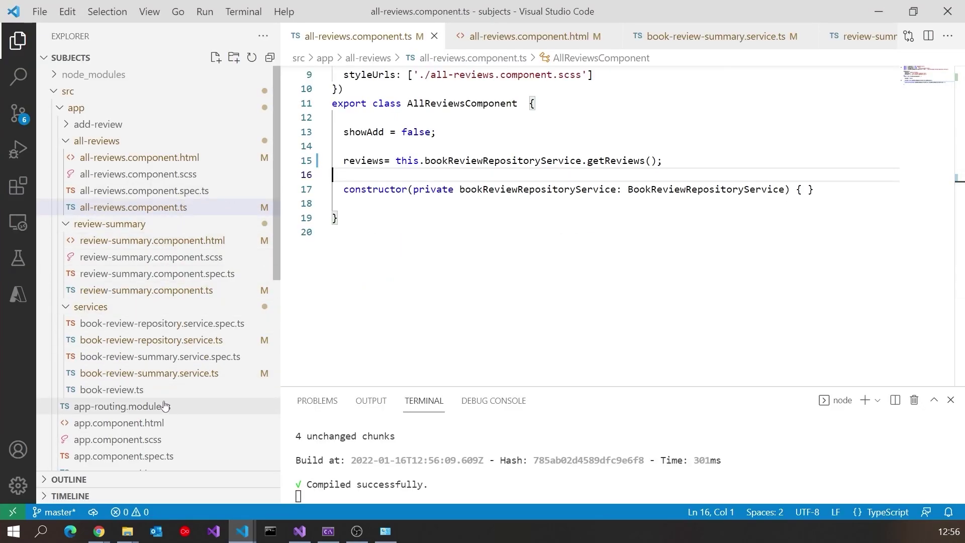
click(151, 339)
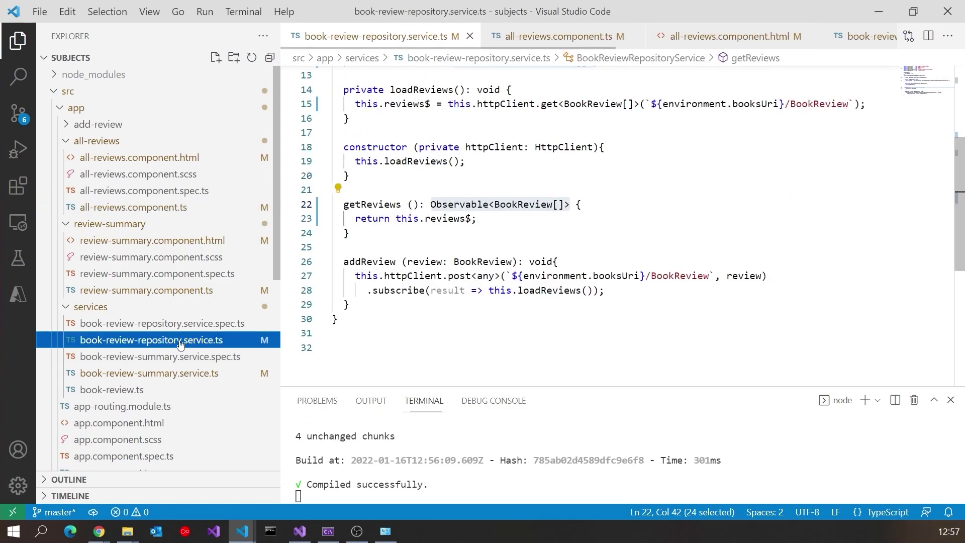
Highlight the addReview signature, its HTTP post call, and the loadReviews method
drag(343, 262, 564, 262)
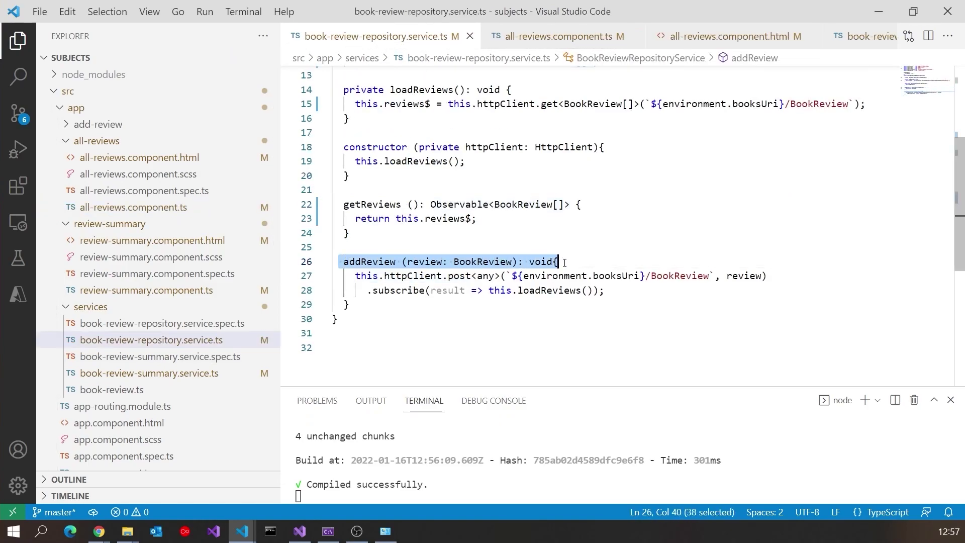
click(579, 239)
drag(352, 277, 774, 280)
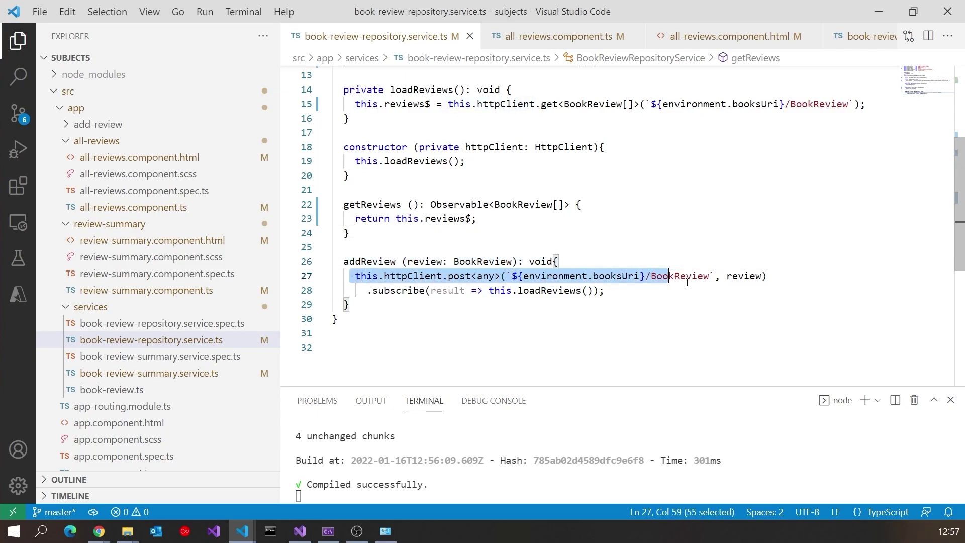
mouse_move(398, 291)
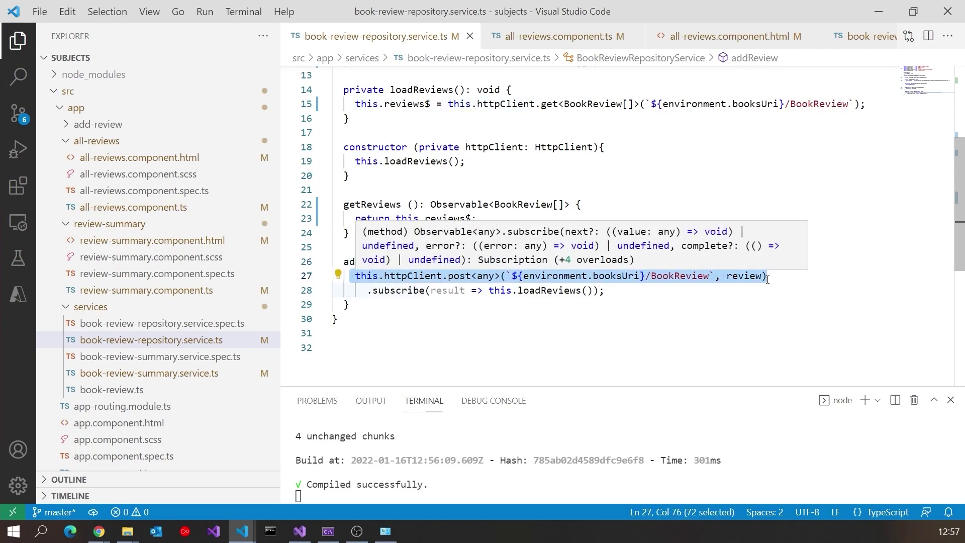
click(559, 325)
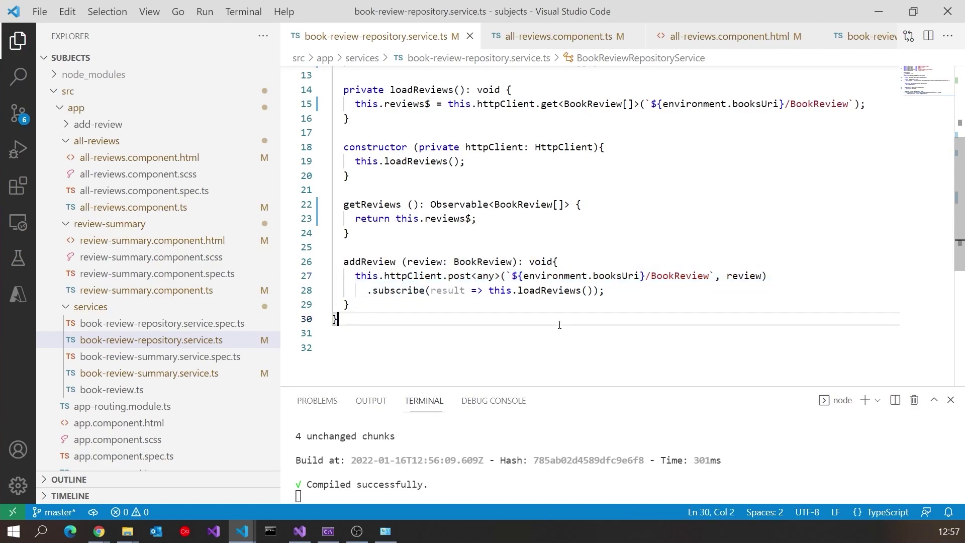
drag(489, 291, 594, 291)
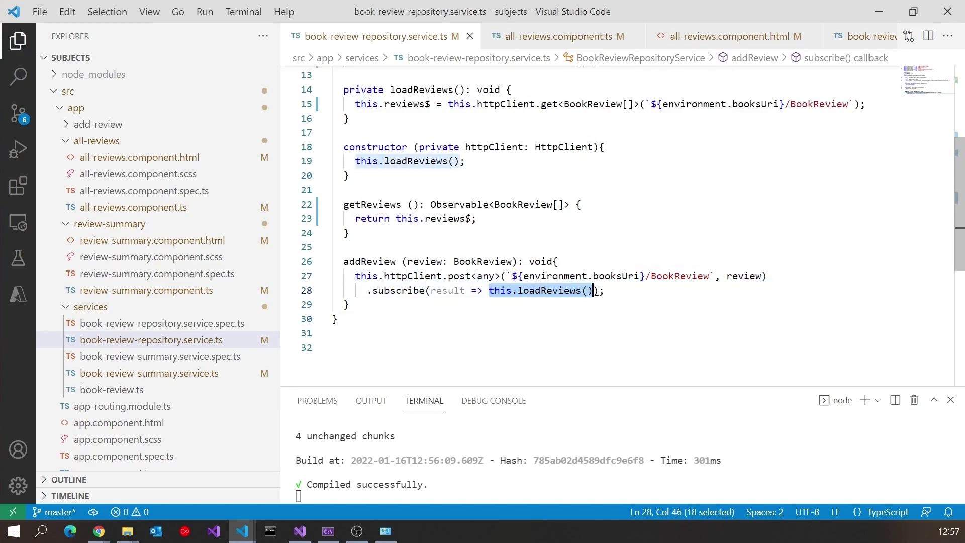
scroll(490, 264, up, 4)
scroll(378, 241, up, 1)
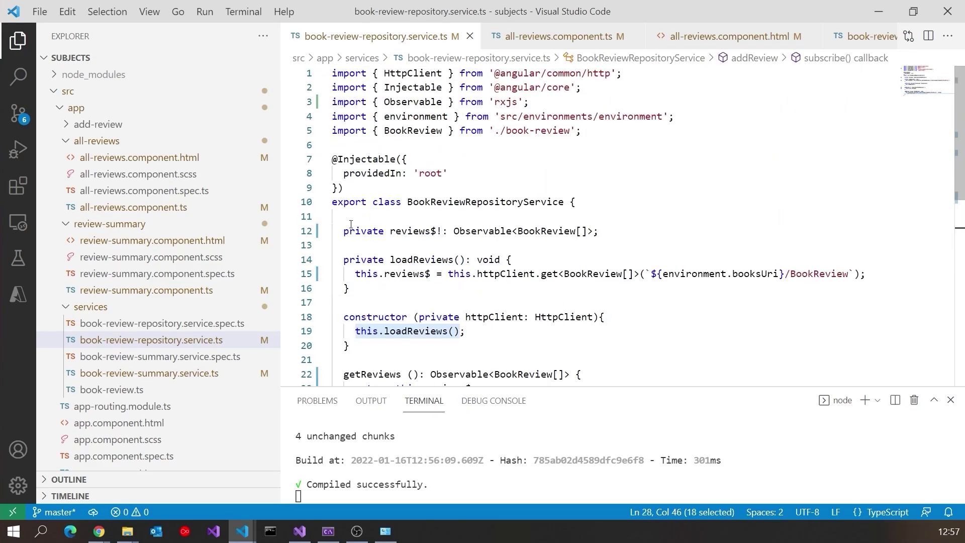
drag(343, 260, 350, 288)
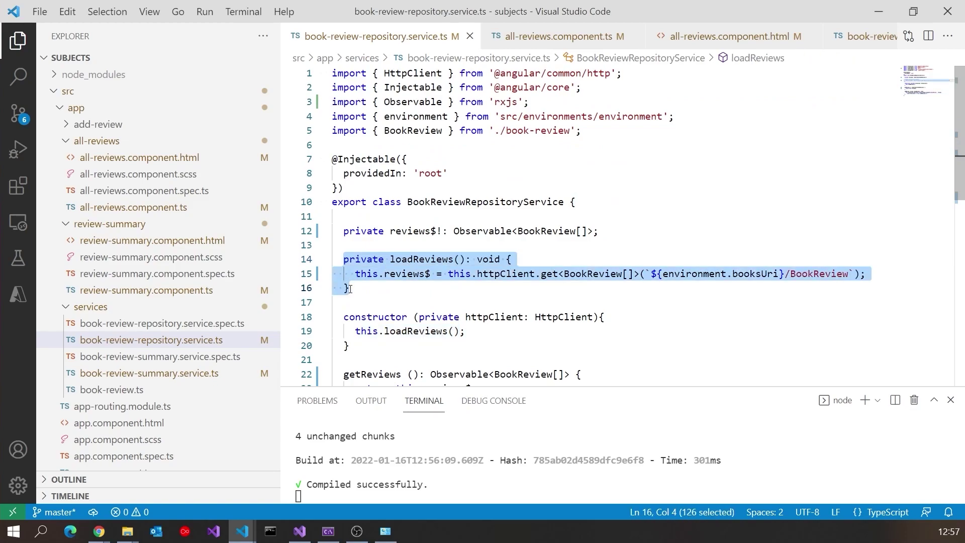
click(351, 288)
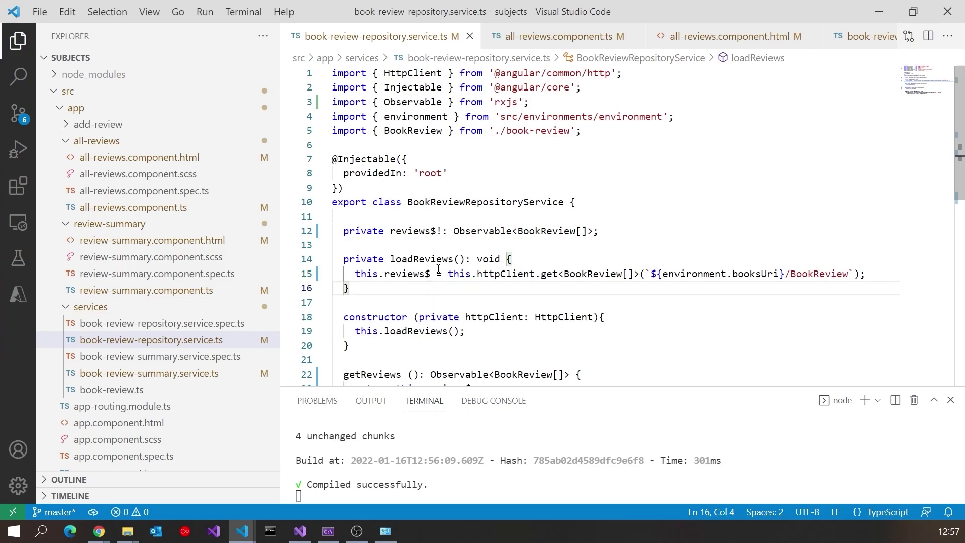
Highlight reviews$ and the HTTP get call assigned to it in loadReviews
drag(437, 274, 361, 274)
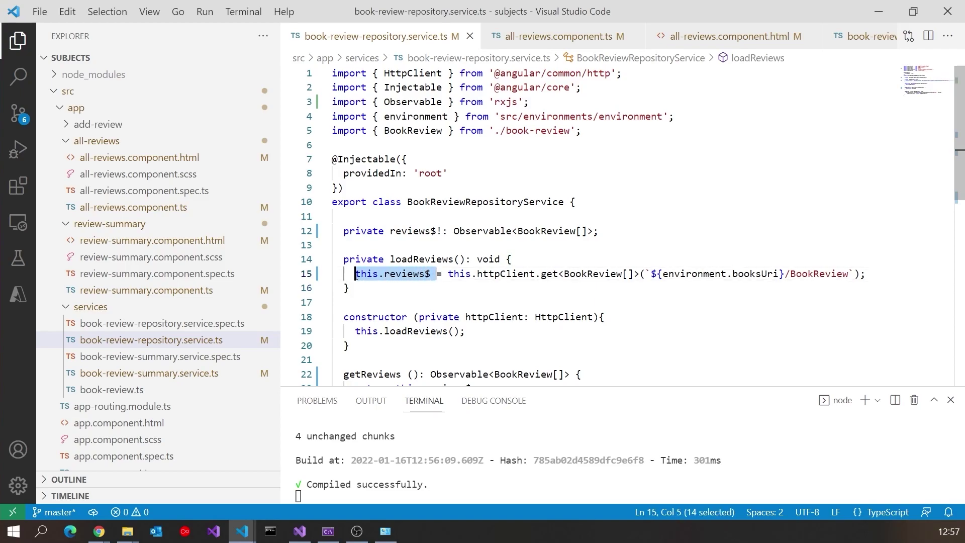
click(409, 291)
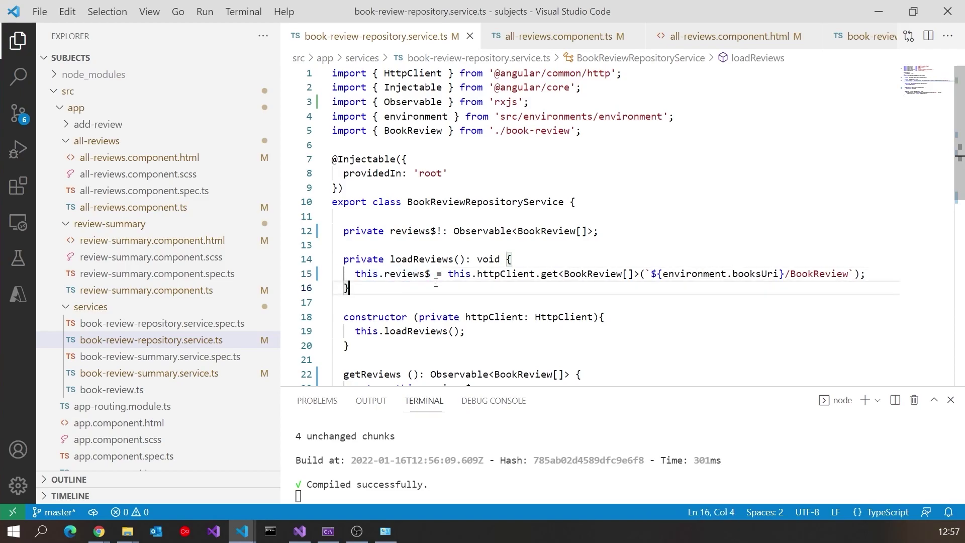
double_click(408, 273)
drag(449, 274, 861, 274)
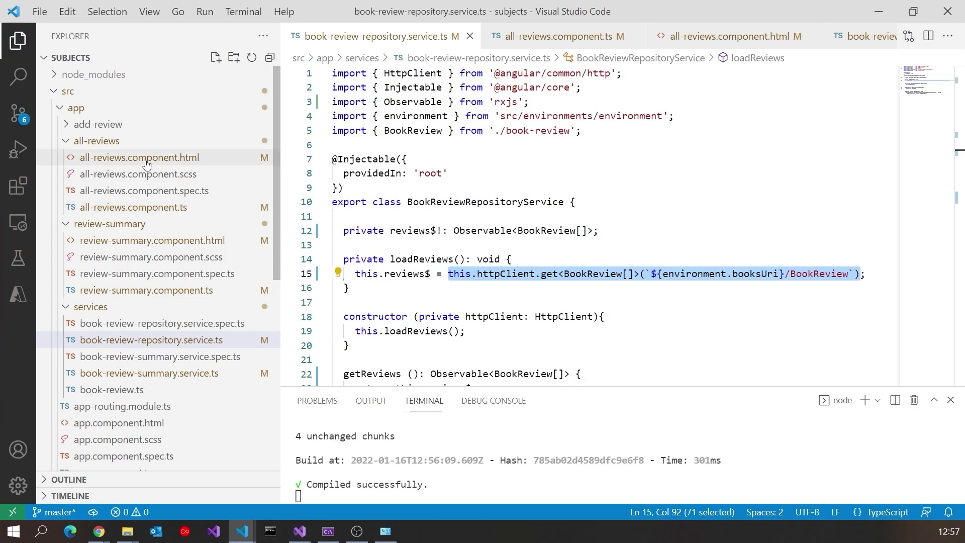
Review the getReviews call in all-reviews.component.ts, then return to the repository service
click(133, 207)
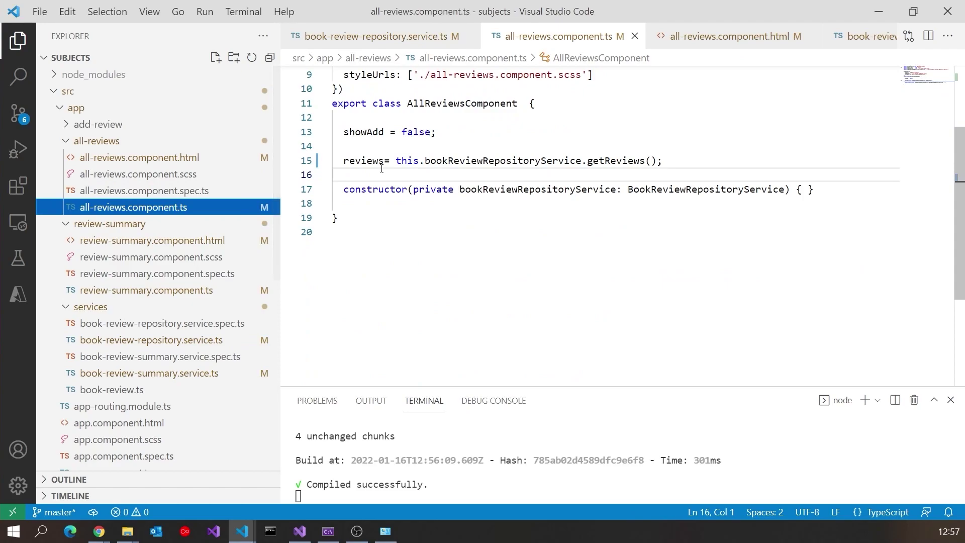
drag(396, 161, 662, 160)
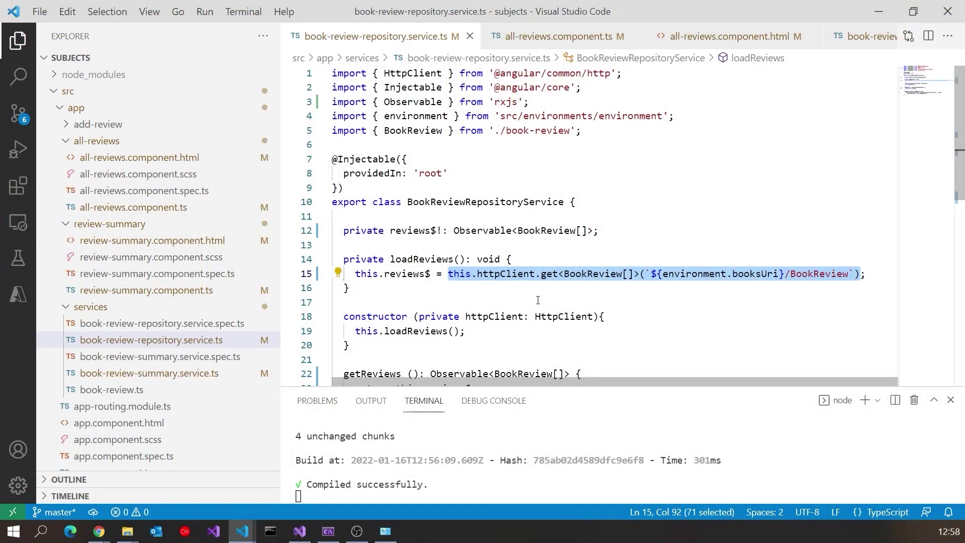
click(537, 300)
mouse_move(509, 274)
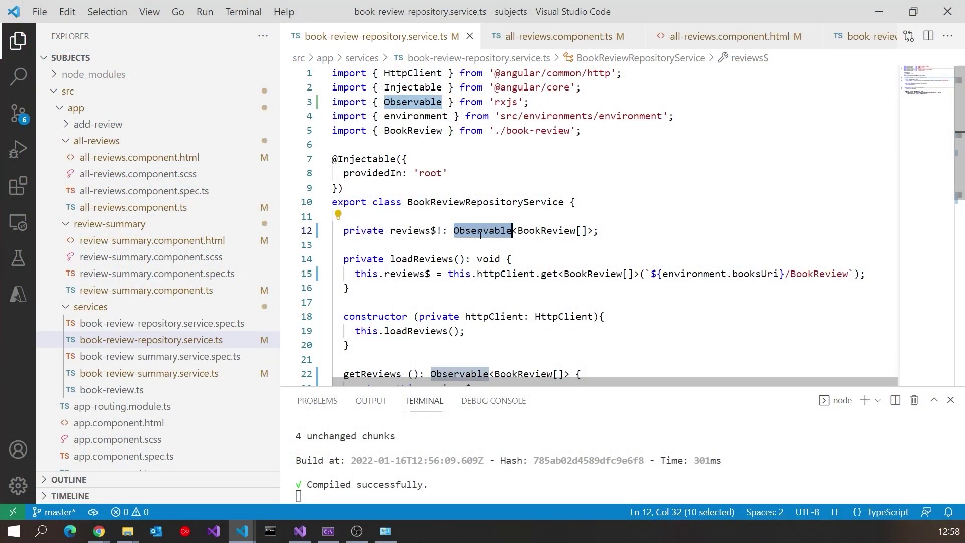
text(Subjec)
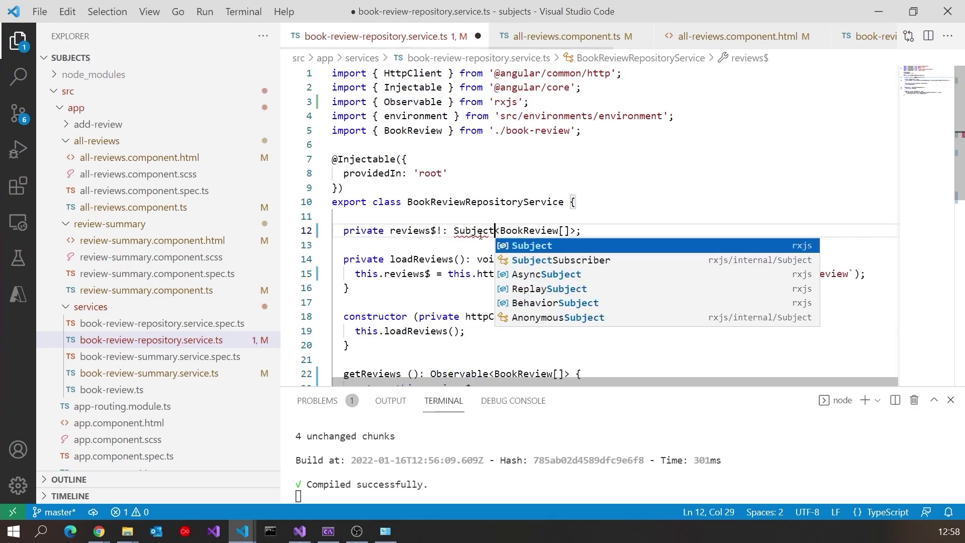
text(t)
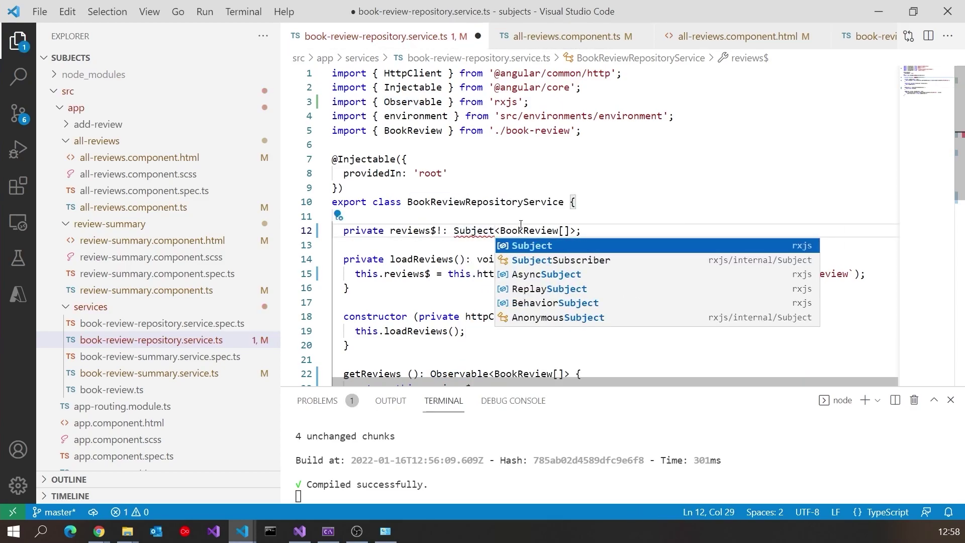
Add Subject to the existing rxjs import and look over the getReviews method
click(549, 216)
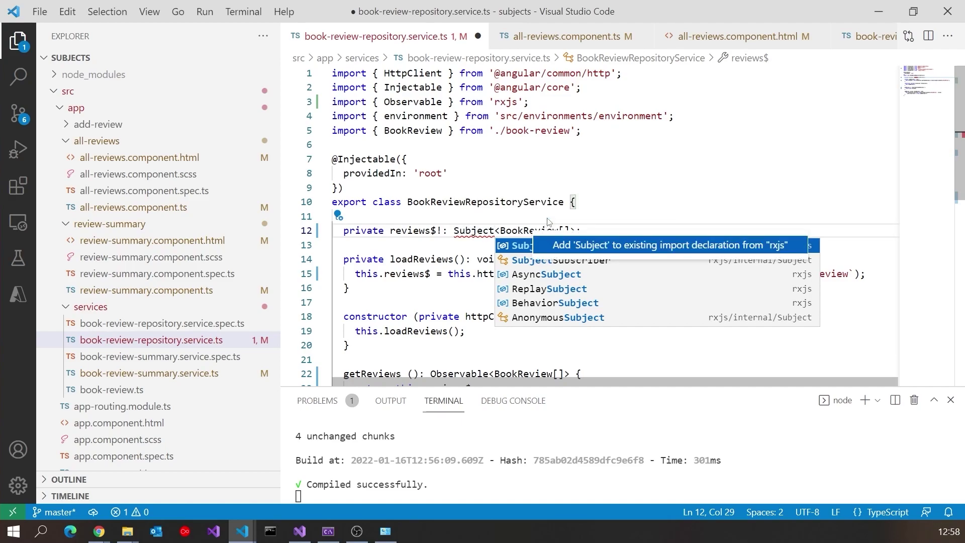
click(557, 250)
scroll(641, 202, down, 3)
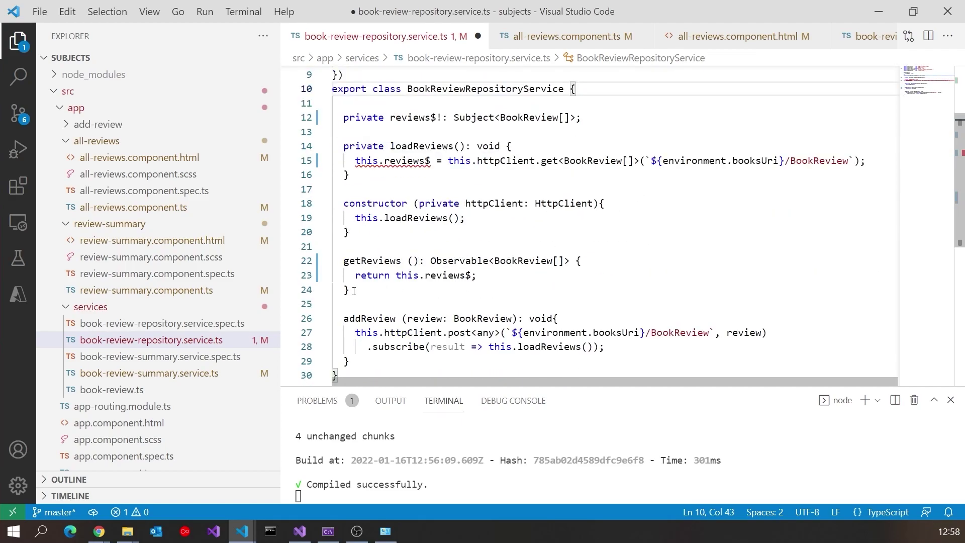
drag(355, 292, 343, 260)
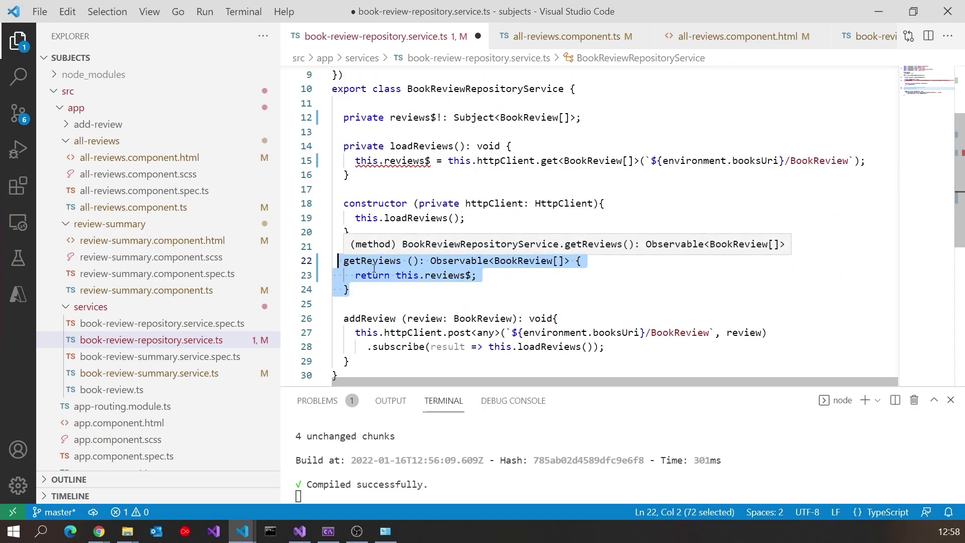
click(429, 302)
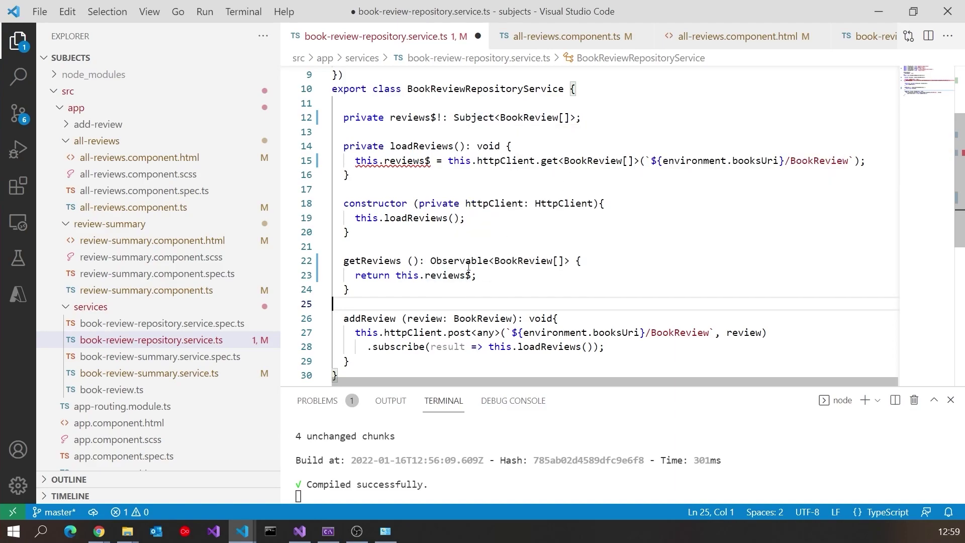
Highlight the Observable<BookReview[]> return type and go to Subject's definition with F12
drag(430, 261, 571, 261)
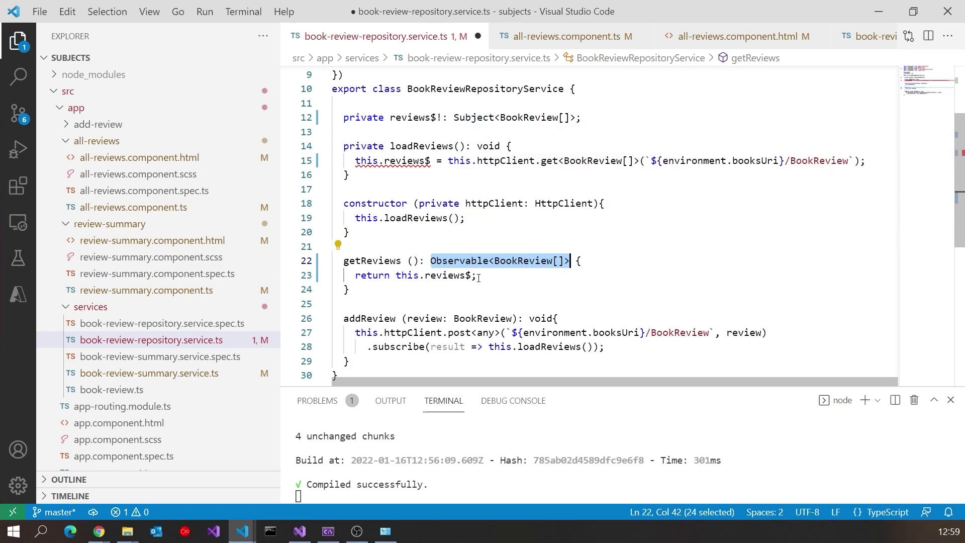
mouse_move(473, 118)
click(474, 117)
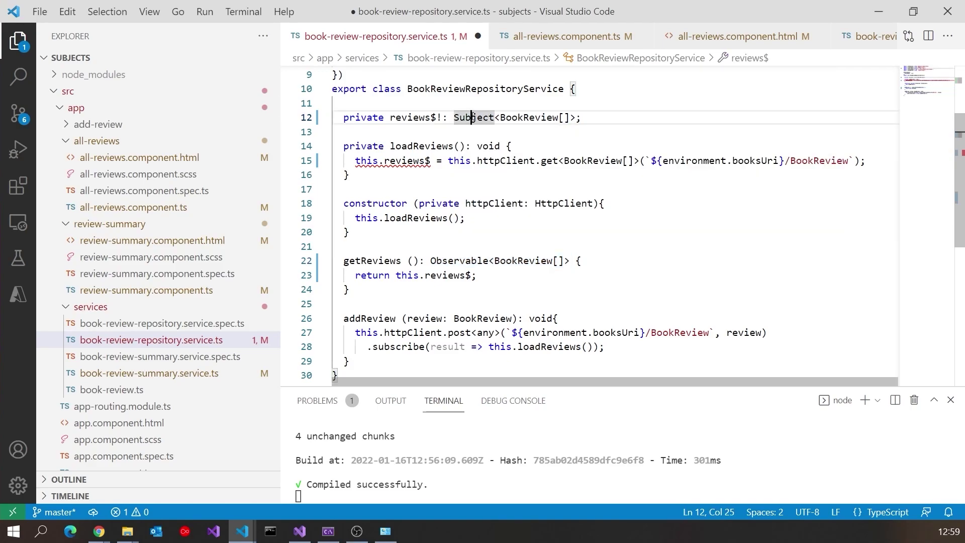
key(F12)
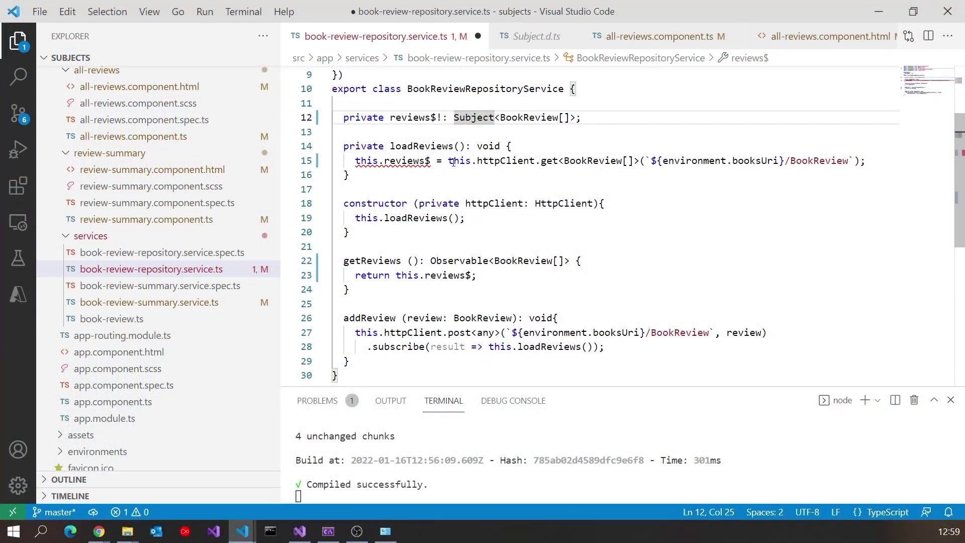
Remove 'this.reviews$ =' from line 15 and put .subscribe on its own line
drag(448, 161, 359, 160)
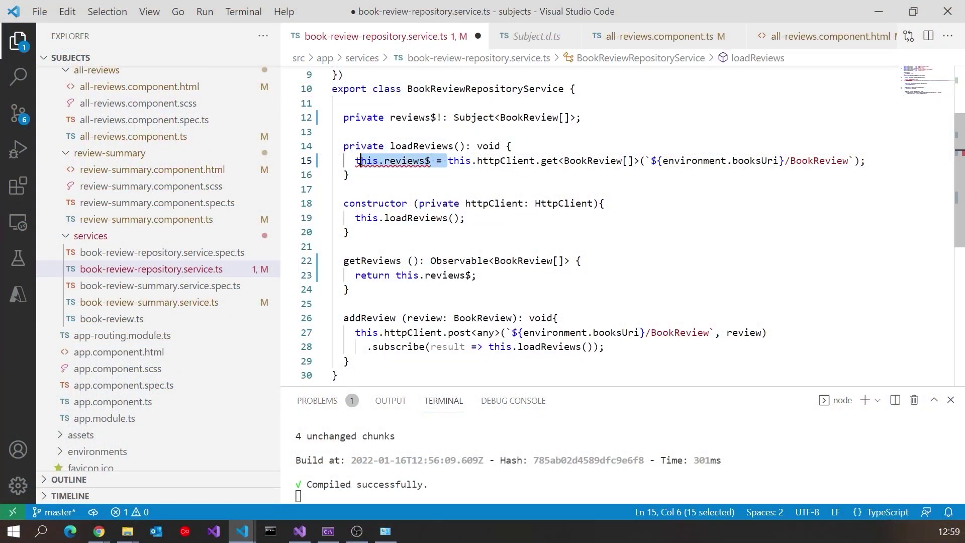
key(Delete)
click(773, 161)
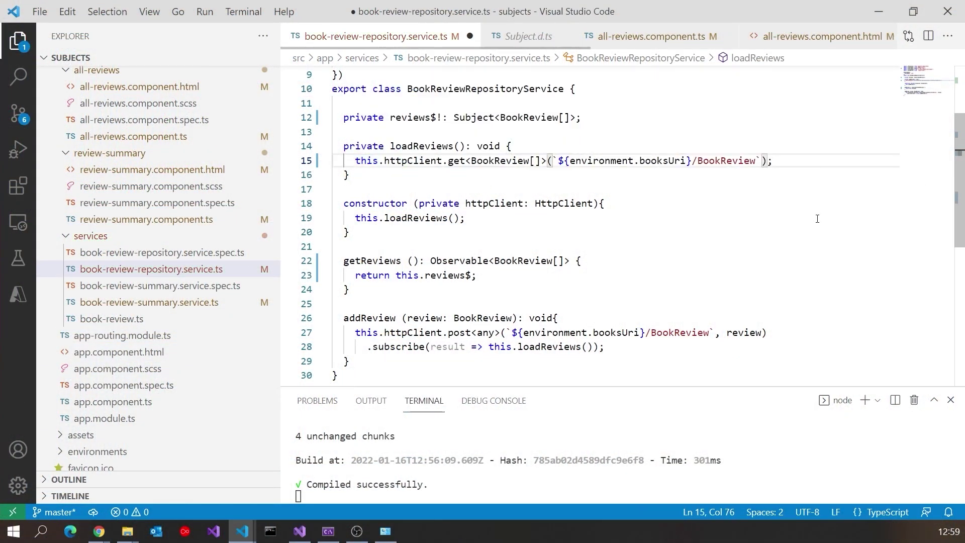
text(.sub)
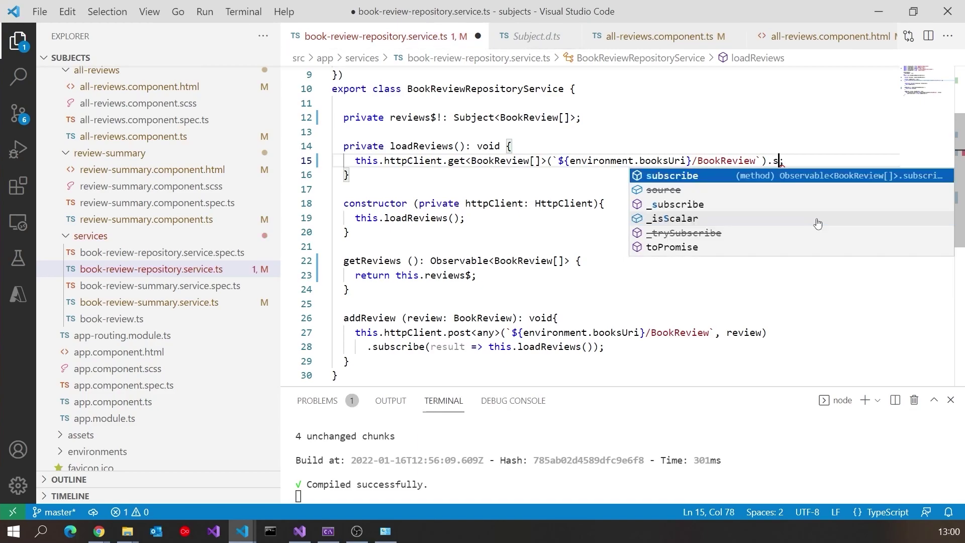
text(s)
key(Tab)
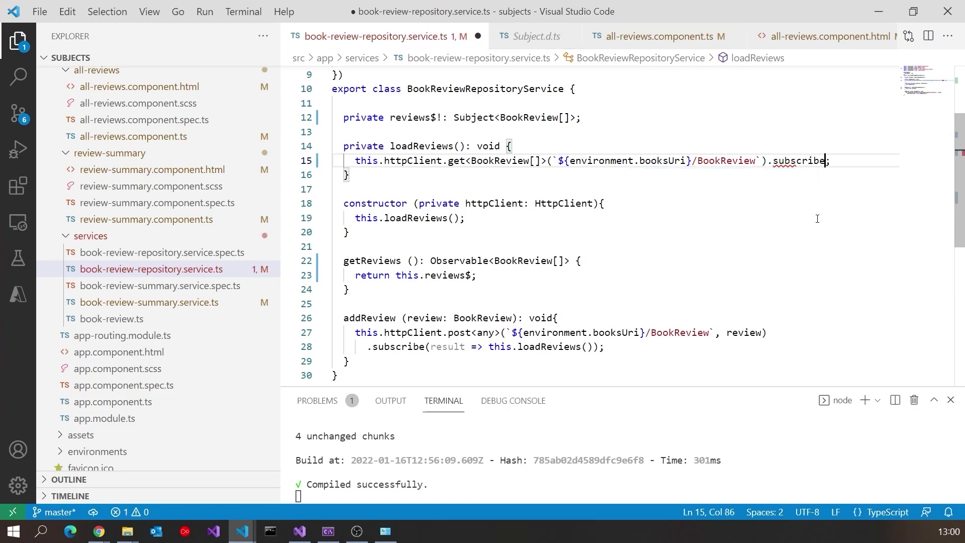
click(767, 161)
key(Return)
Make the subscribe callback call this.reviews$.next(reviews), then review the constructor and addReview
click(413, 175)
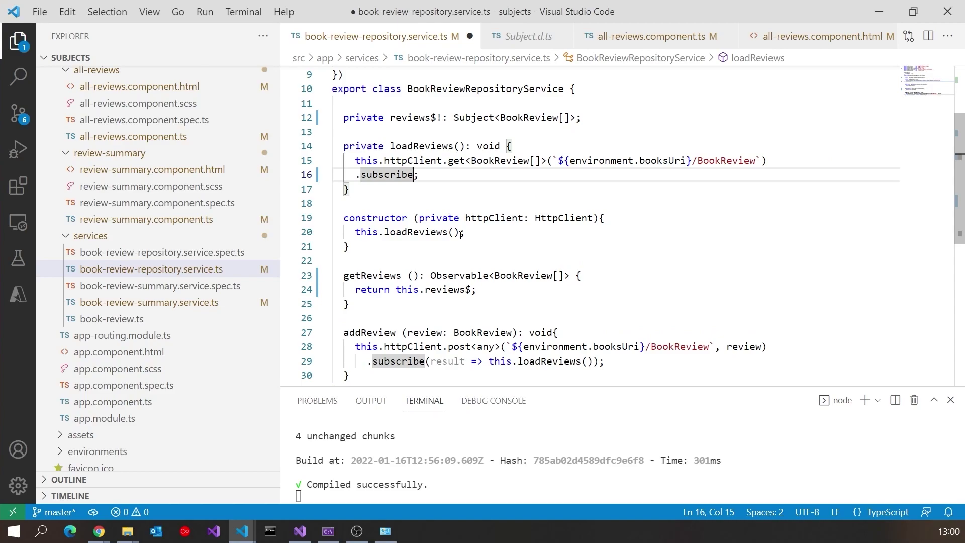
text((reviews =)
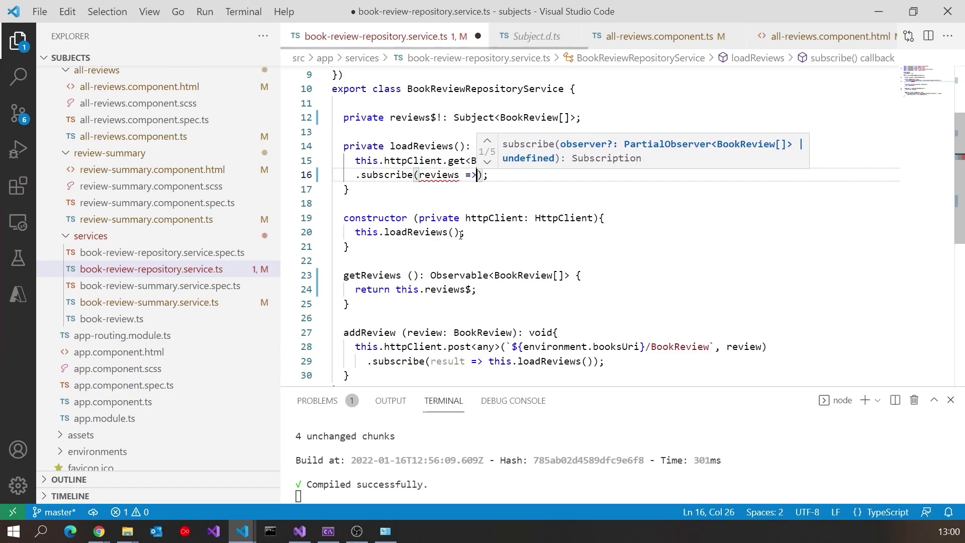
text(> this.reviews$)
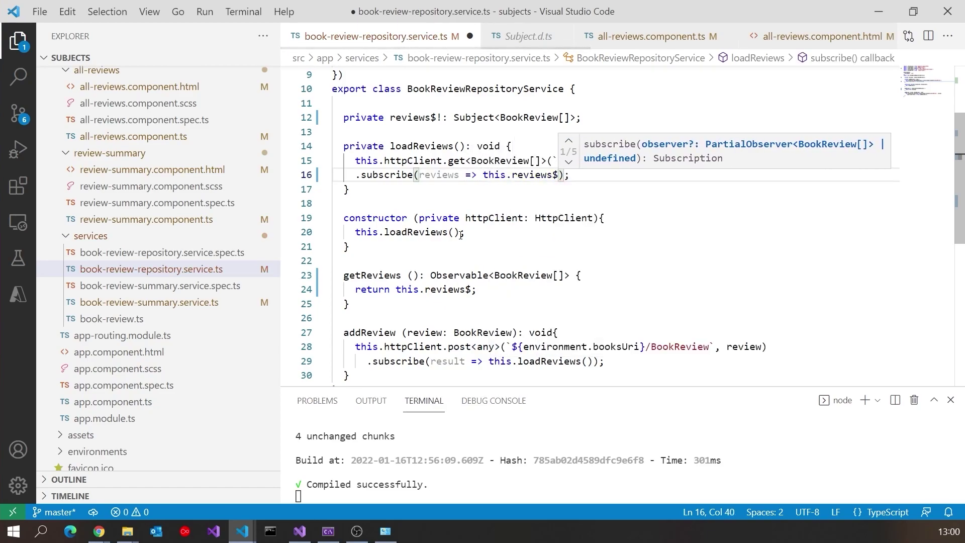
text(.n)
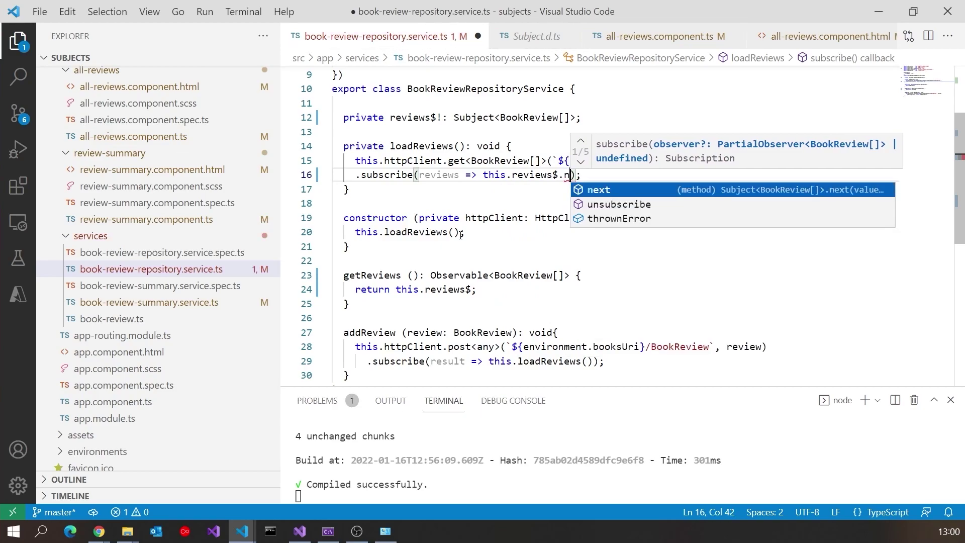
key(Tab)
text(()
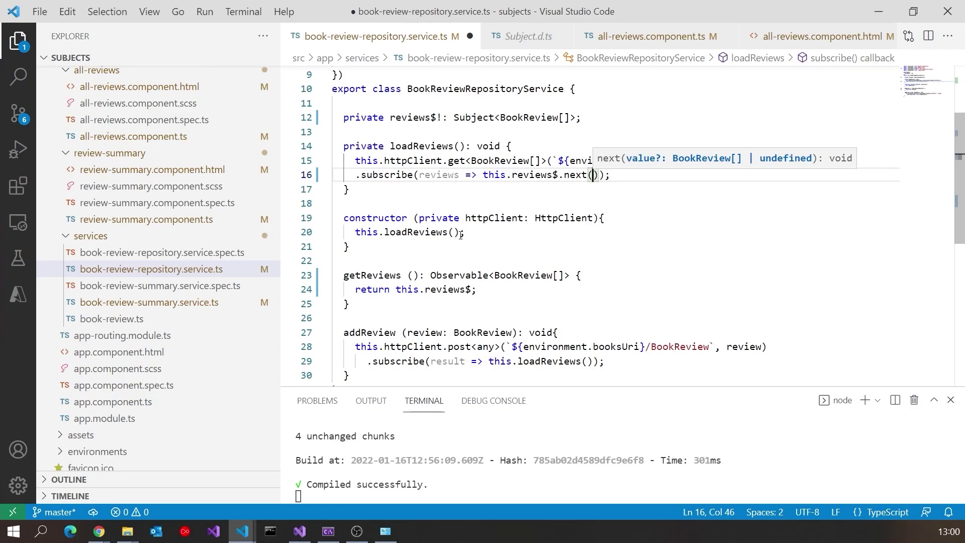
text(r)
key(Tab)
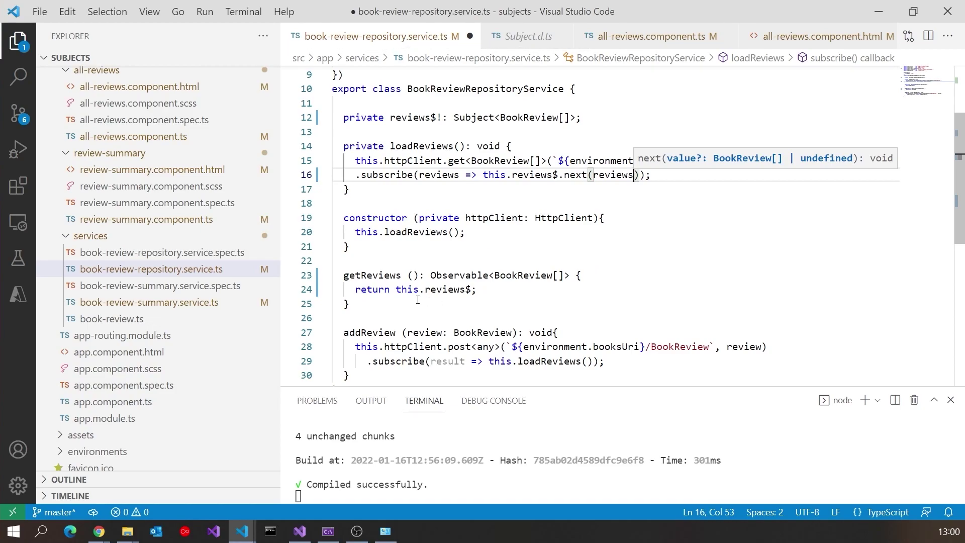
drag(344, 218, 350, 248)
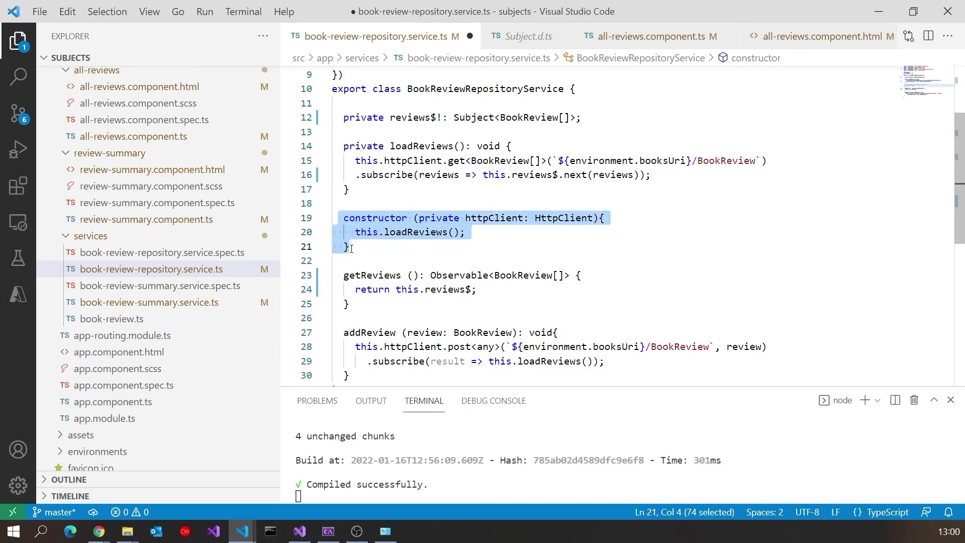
scroll(363, 248, down, 3)
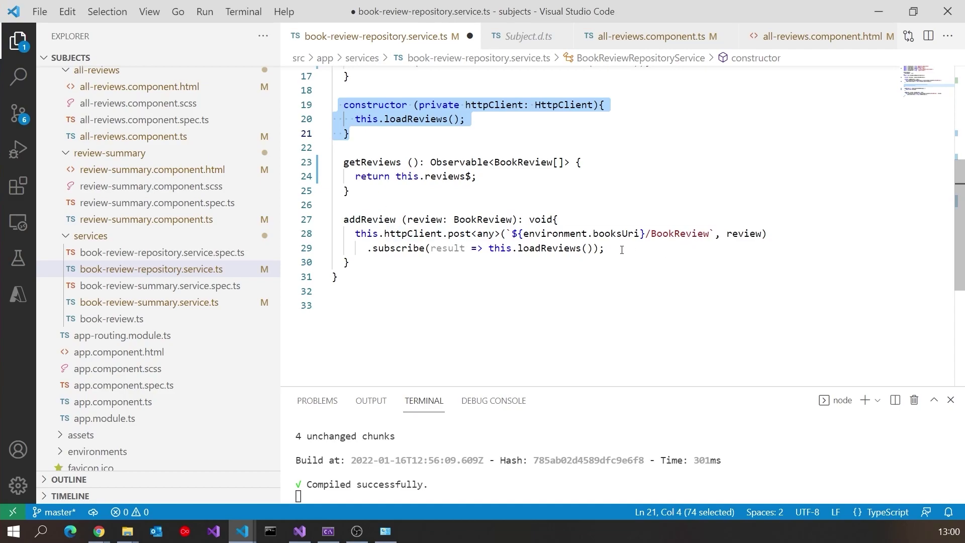
click(558, 248)
scroll(549, 250, up, 4)
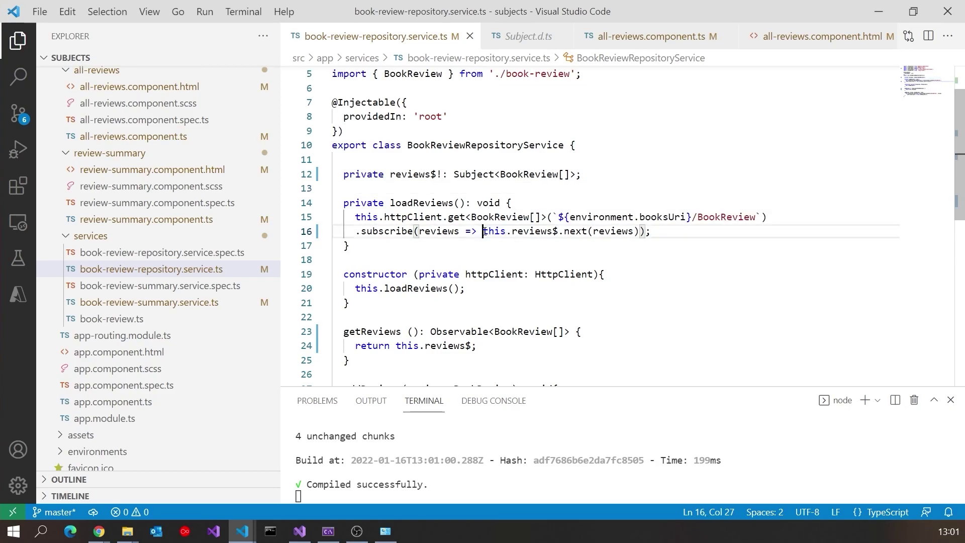
Replace the !: marker by initializing reviews$ as new Subject<BookReview[]>(), and save
drag(485, 230, 557, 232)
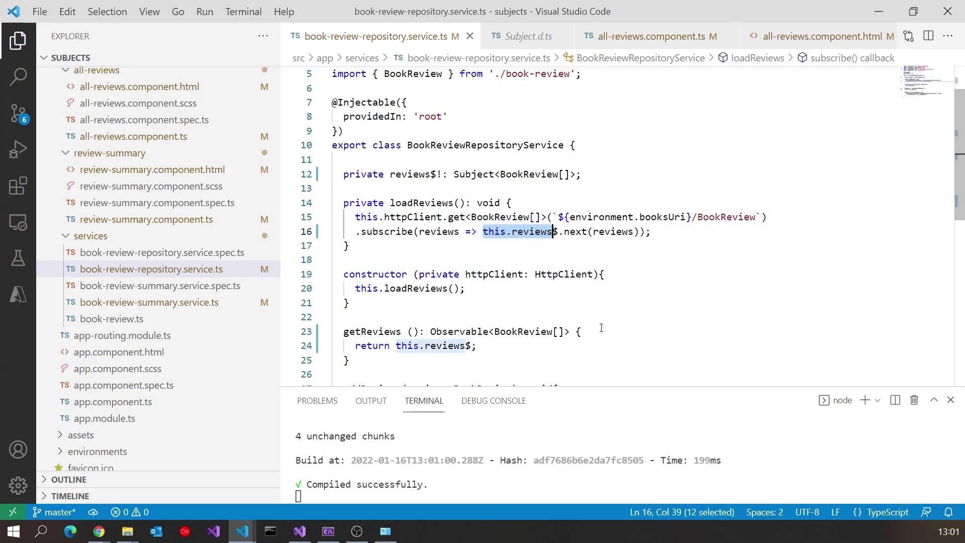
click(559, 232)
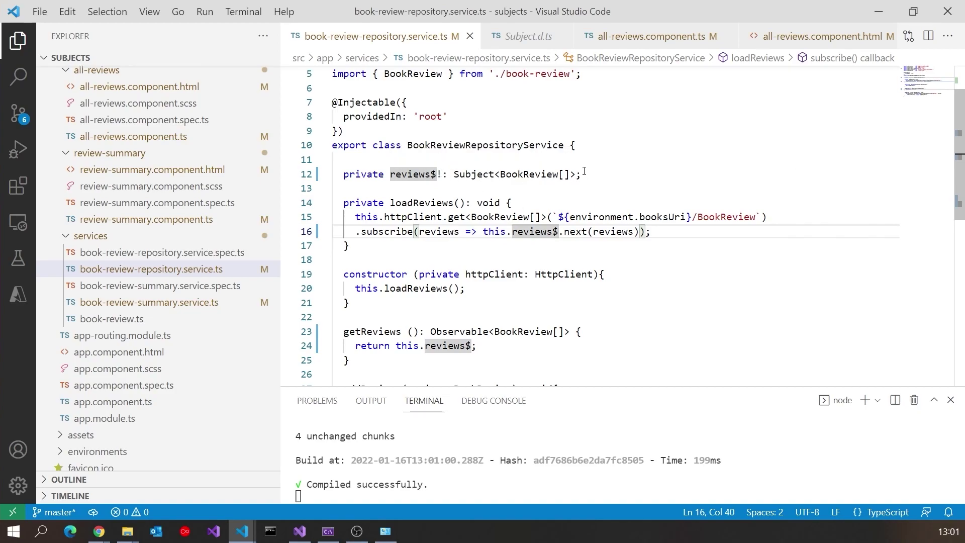
click(431, 188)
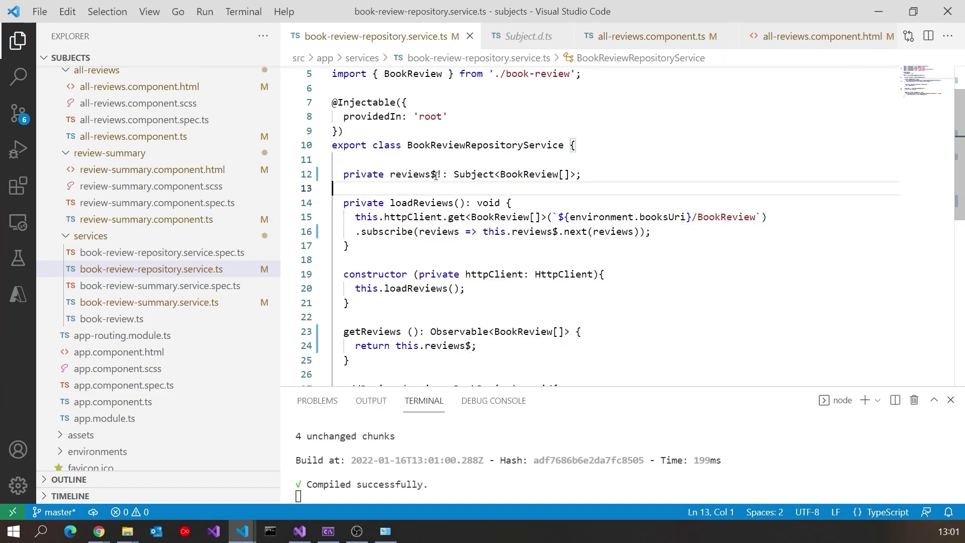
drag(436, 175, 447, 174)
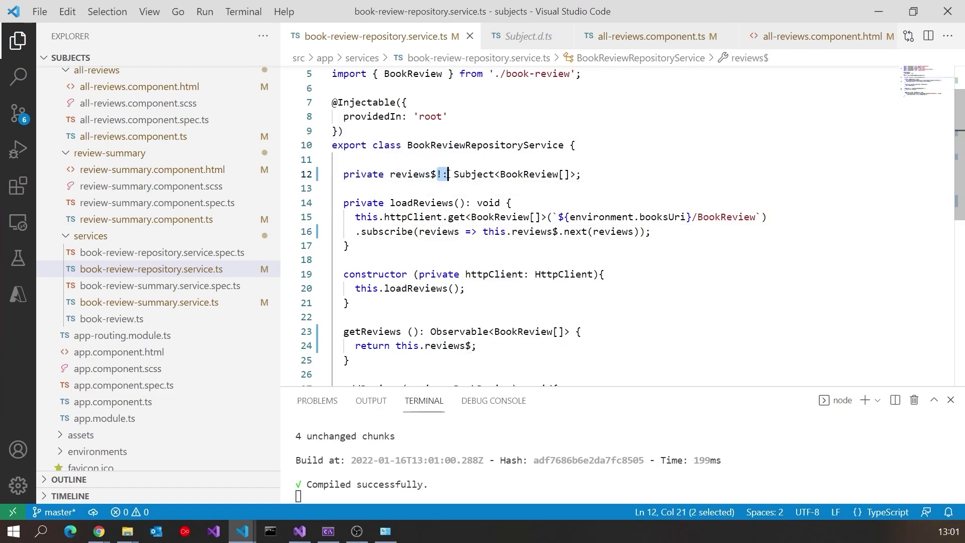
key(Delete)
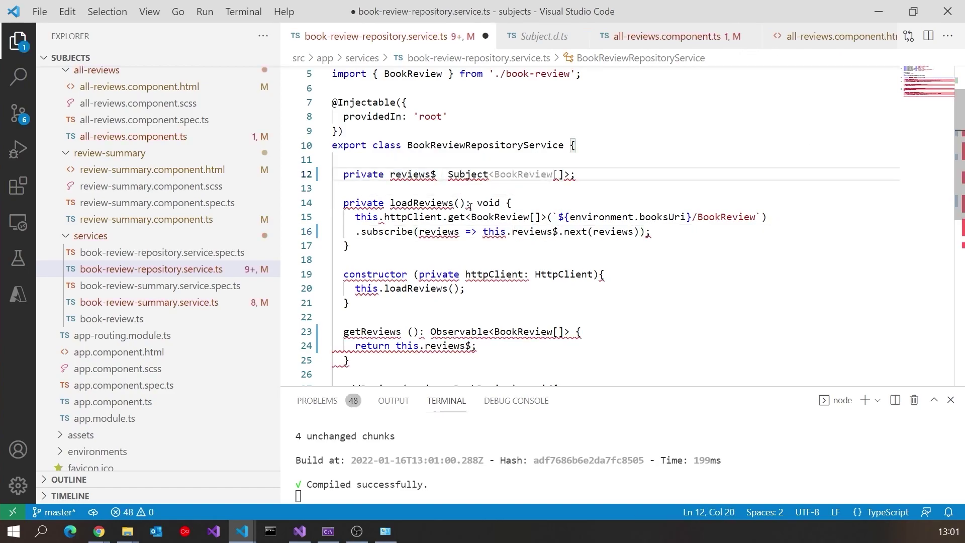
text(= )
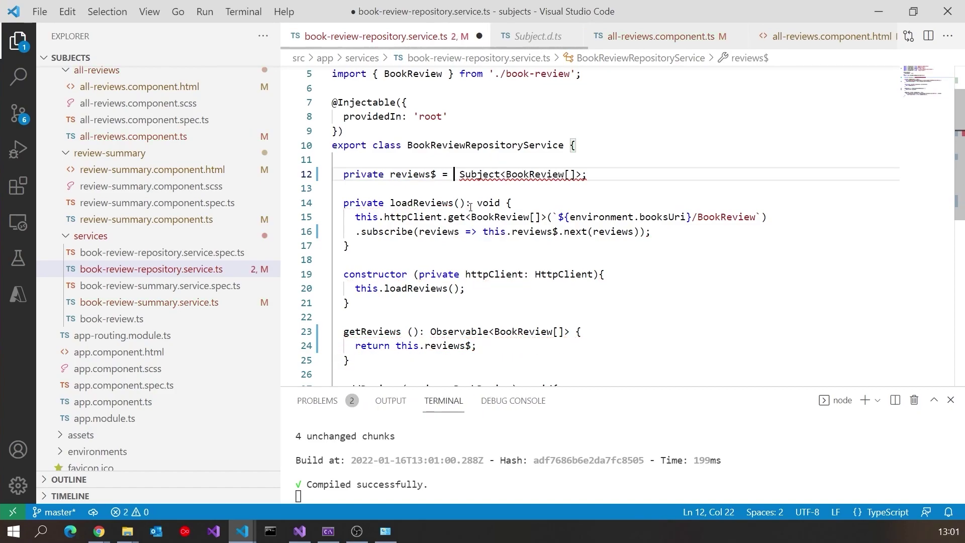
text(new)
key(Escape)
key(ctrl+Right)
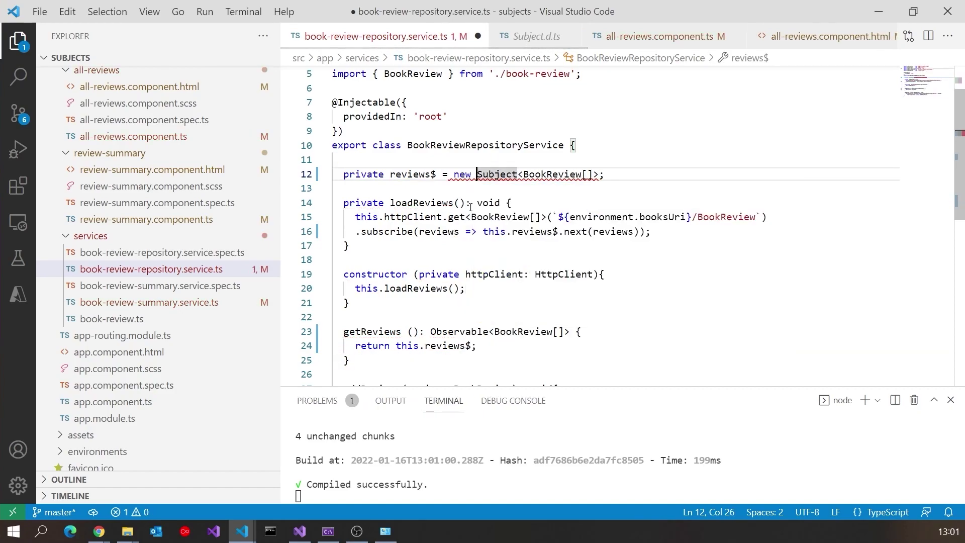
key(ctrl+Right)
key(ctrl+Right)
key(ctrl+Right)
key(ctrl+Right)
key(ctrl+Right)
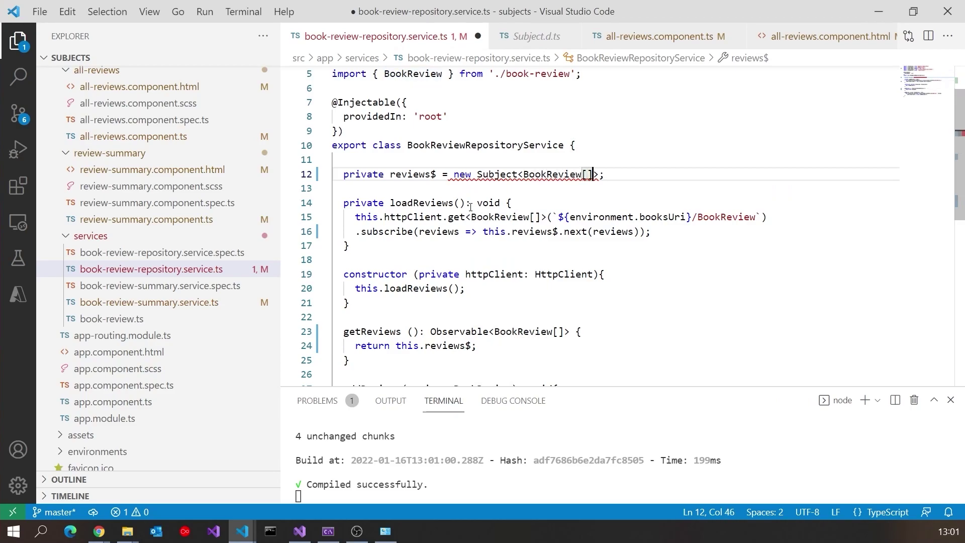
key(Right)
text(())
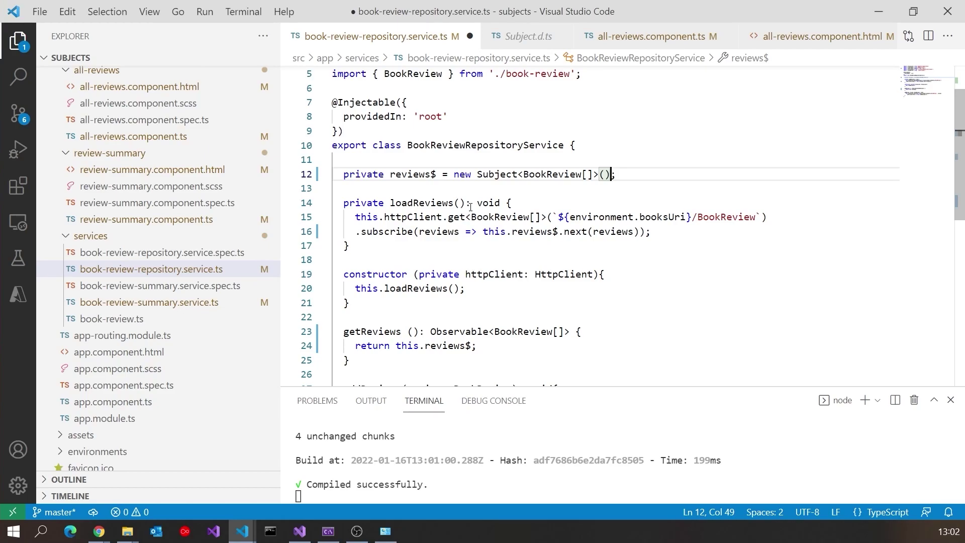
key(ctrl+s)
Switch to Chrome and add an Emma review with rating 1
key(alt+Tab)
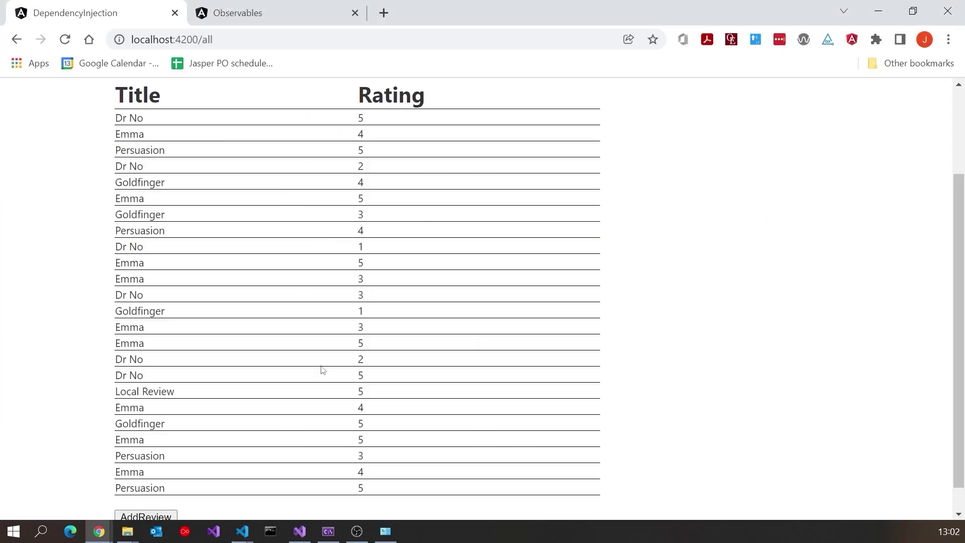
scroll(334, 384, up, 3)
scroll(332, 350, down, 1)
scroll(333, 350, down, 3)
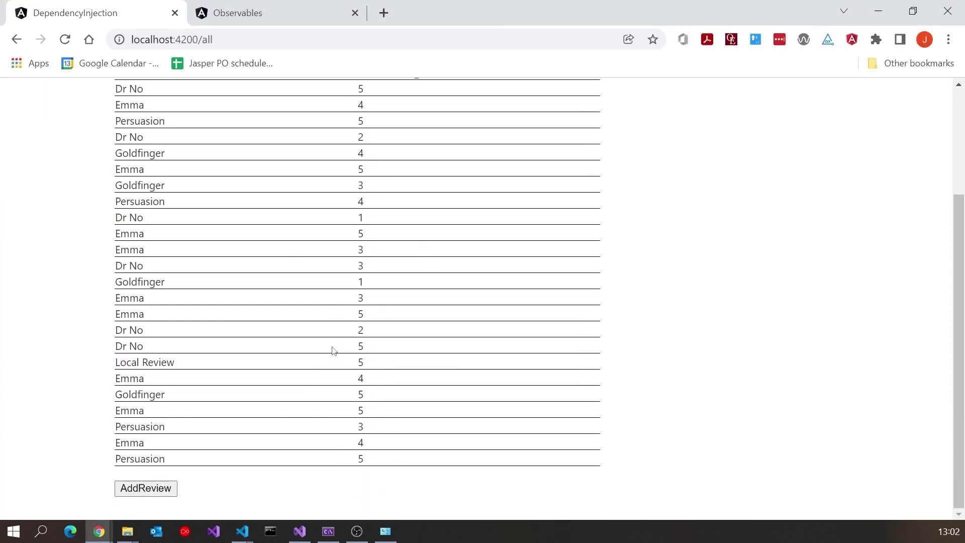
click(146, 491)
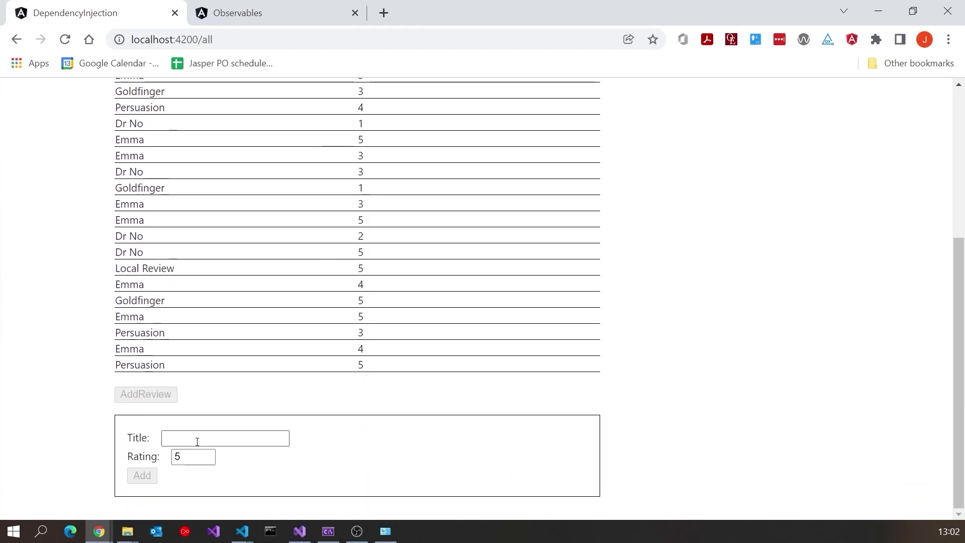
click(198, 439)
text(Emma)
click(208, 461)
click(208, 460)
text(1)
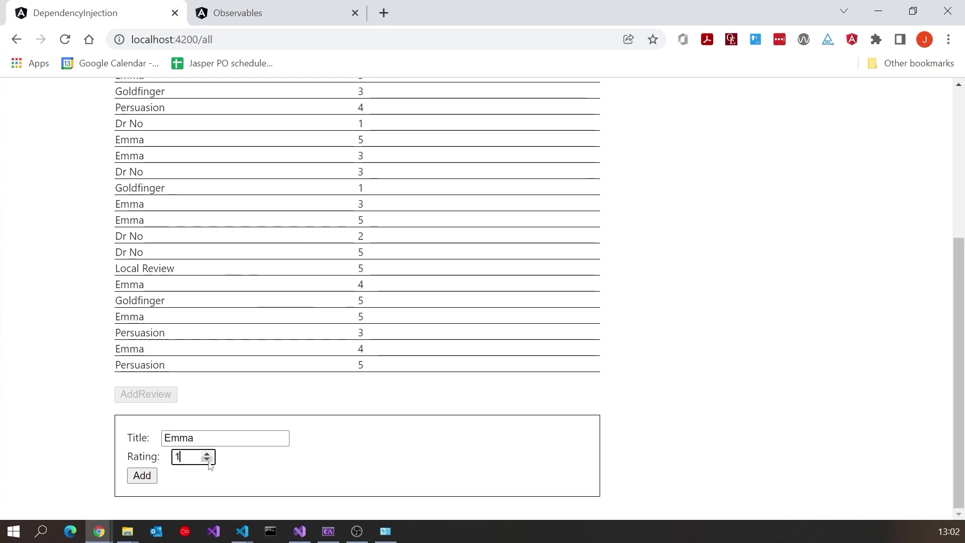
click(143, 476)
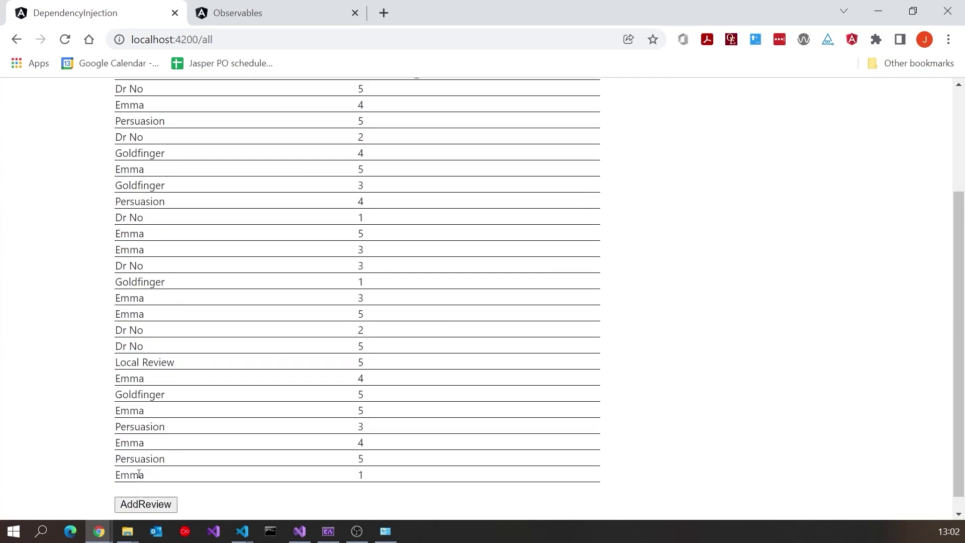
scroll(137, 475, down, 1)
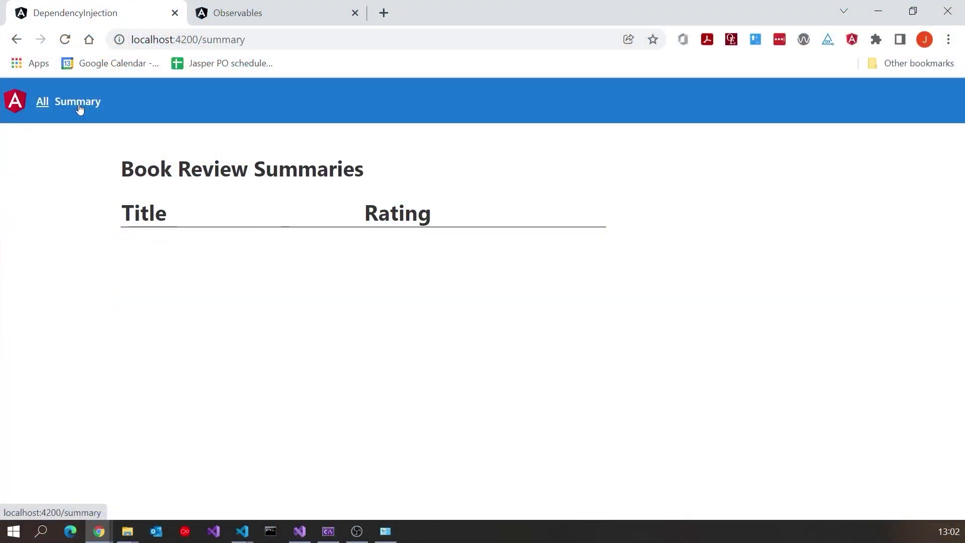
Reload and toggle between All and Summary, finding both tables end up empty
click(42, 102)
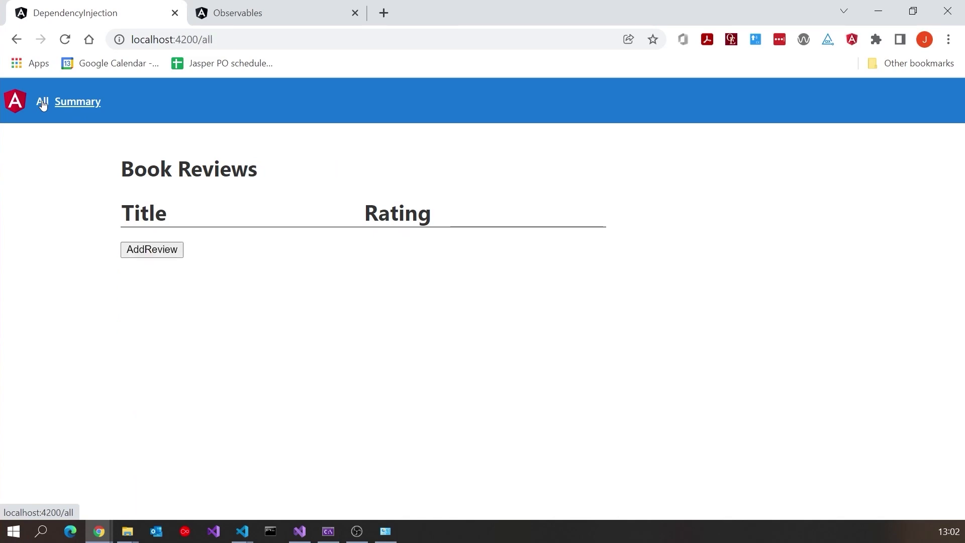
click(65, 40)
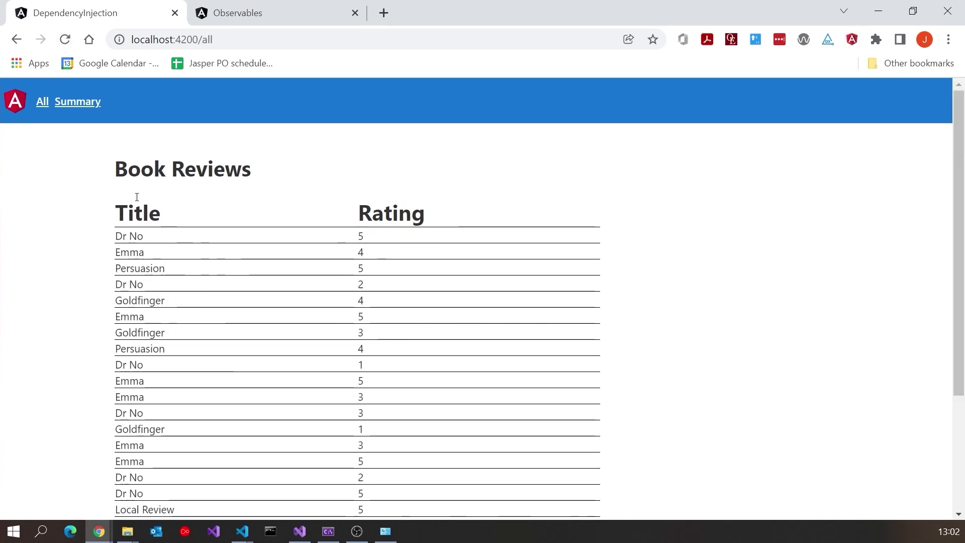
click(78, 102)
click(65, 40)
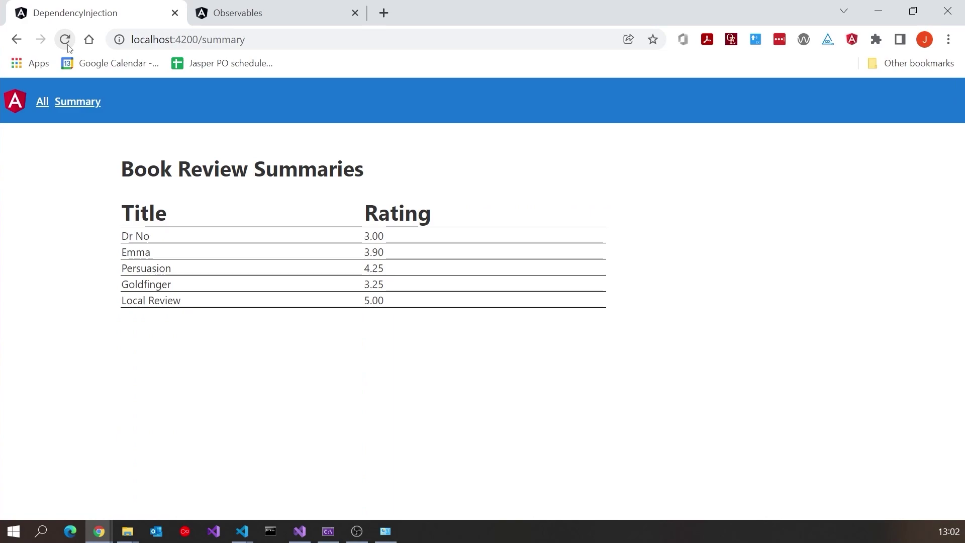
click(42, 101)
click(71, 104)
click(43, 103)
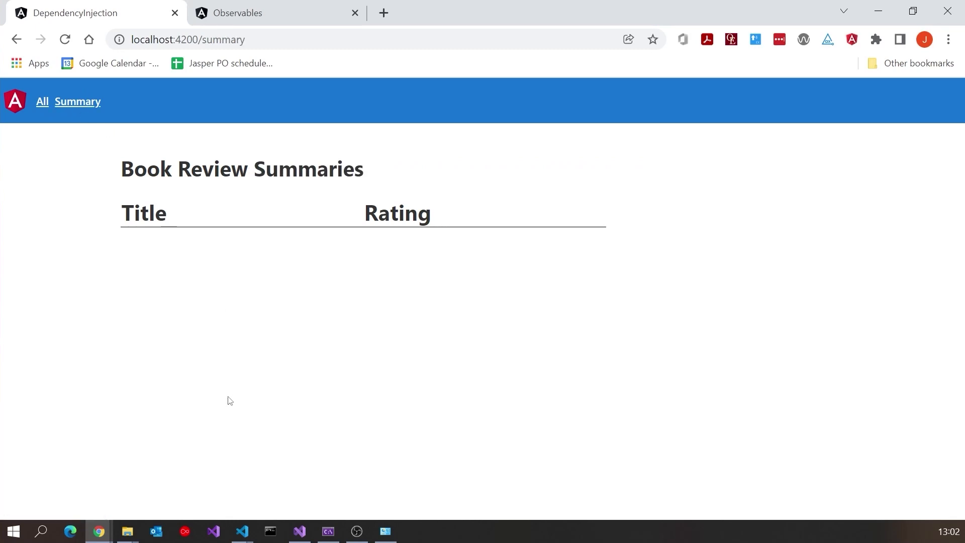
click(241, 533)
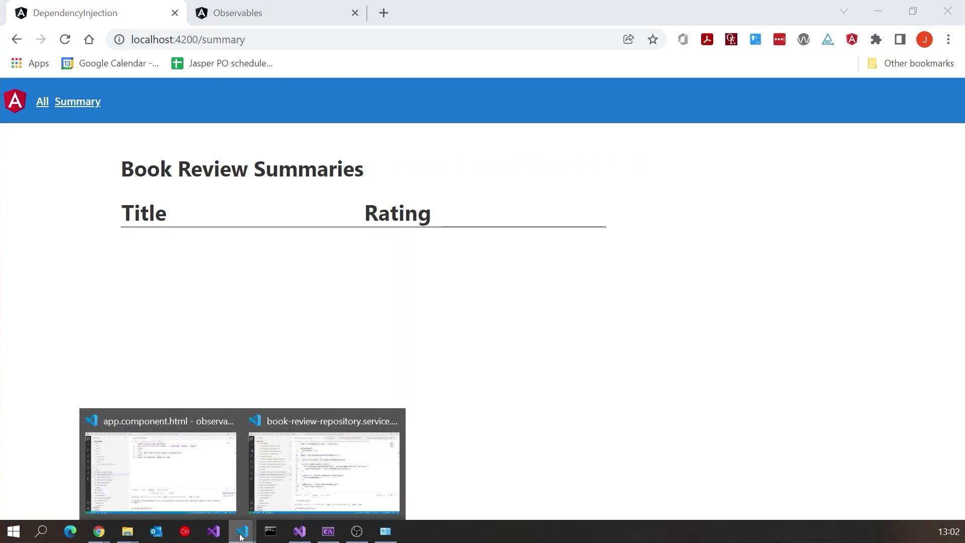
Return to the VS Code window showing book-review-repository.service.ts
click(322, 467)
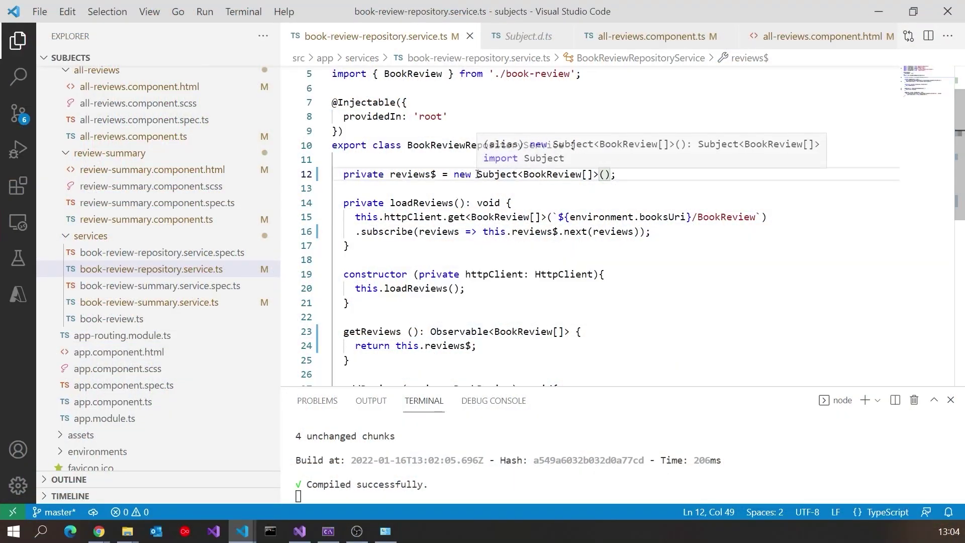
Change reviews$ to a ReplaySubject imported from rxjs, check its definition, and save
click(477, 175)
text(R)
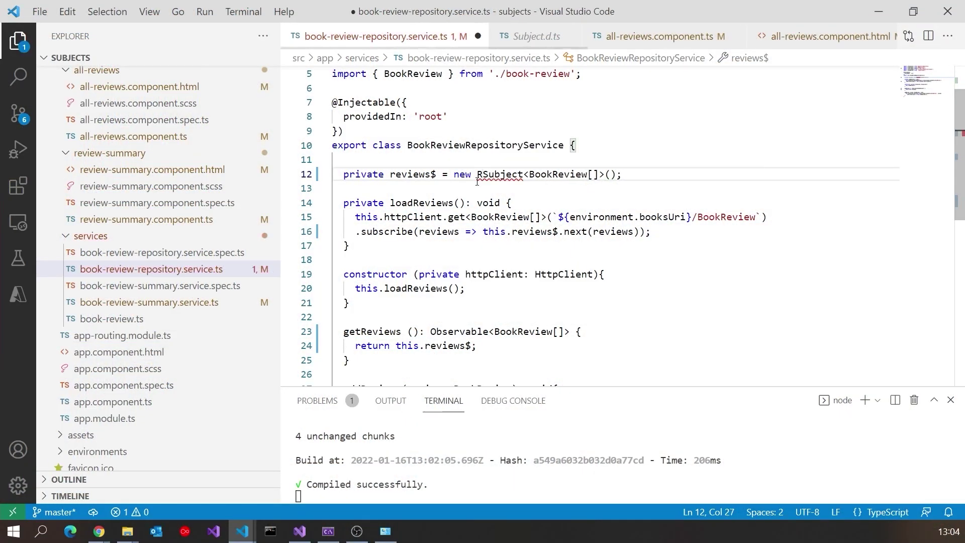
text(eplay)
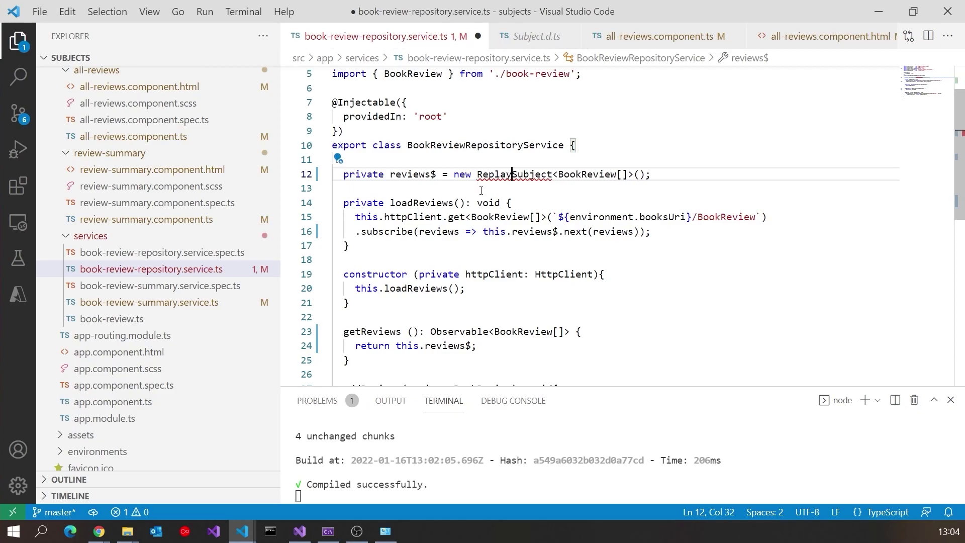
scroll(481, 190, up, 2)
mouse_move(515, 175)
click(570, 216)
click(599, 243)
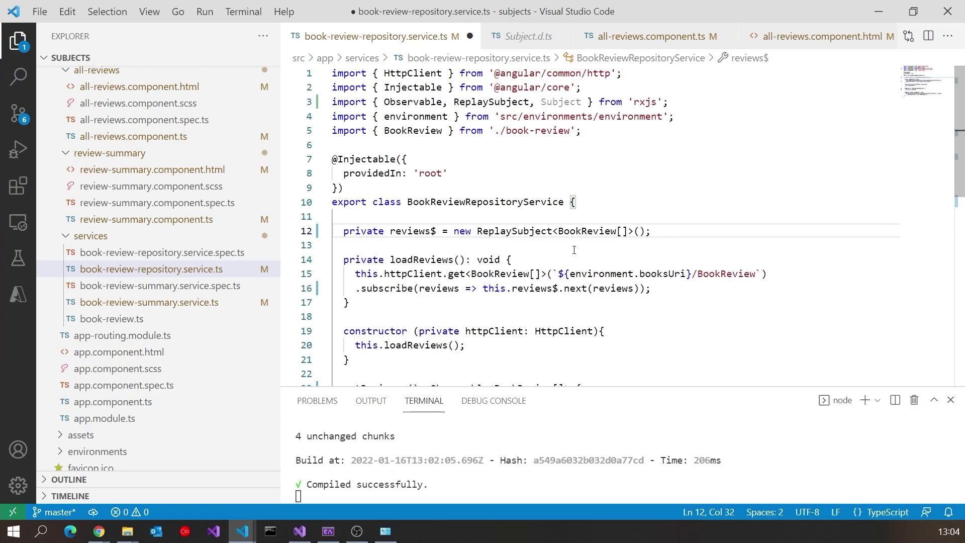
key(F12)
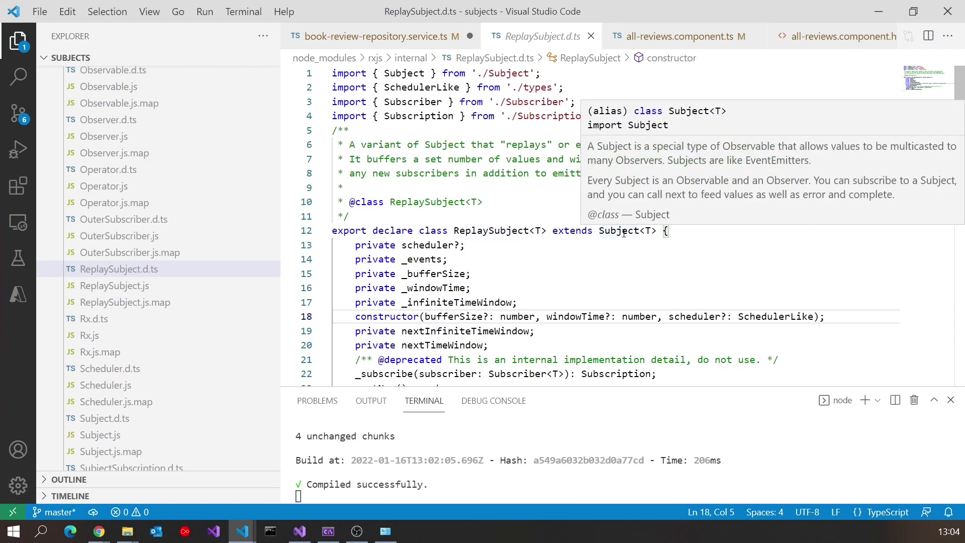
click(382, 36)
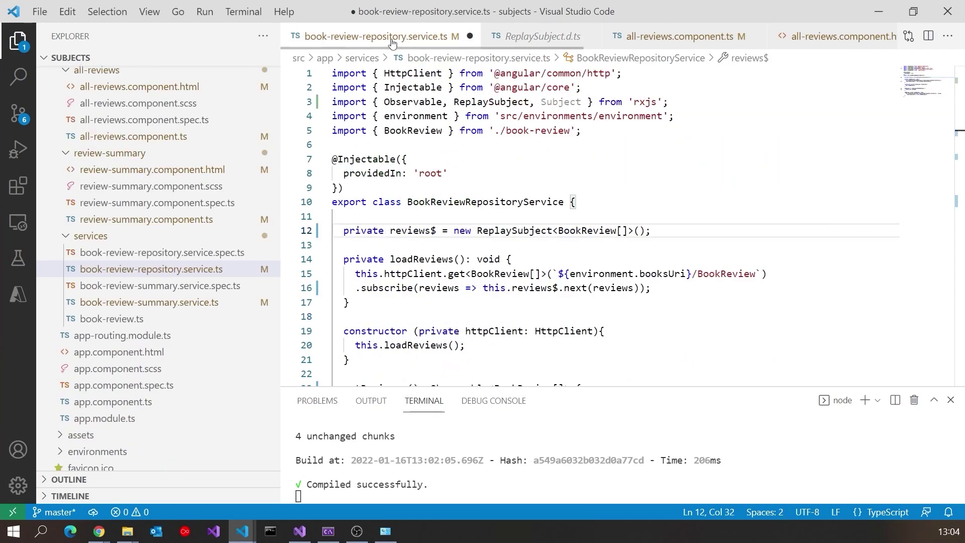
key(ctrl+s)
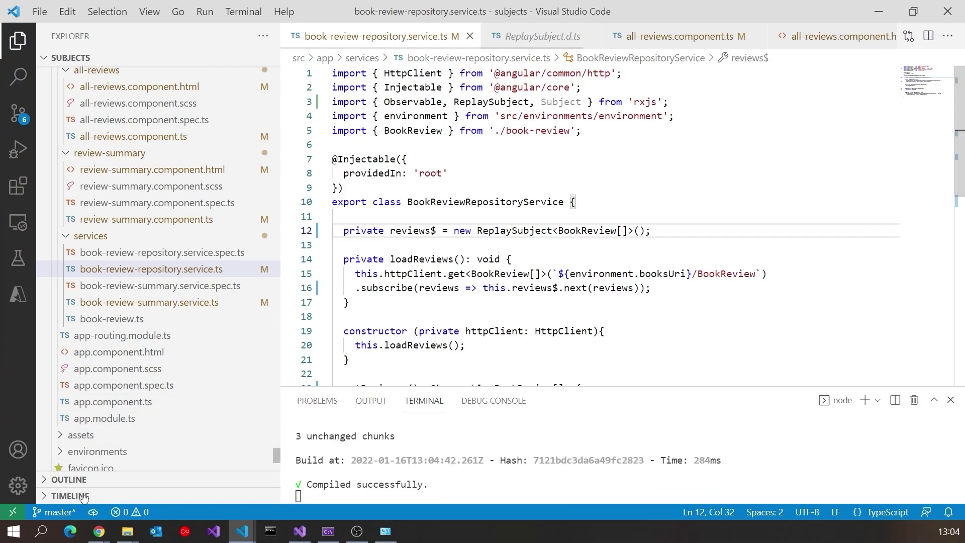
Bring the running book-review app forward in Chrome and move between the All and Summary pages
click(99, 531)
click(241, 471)
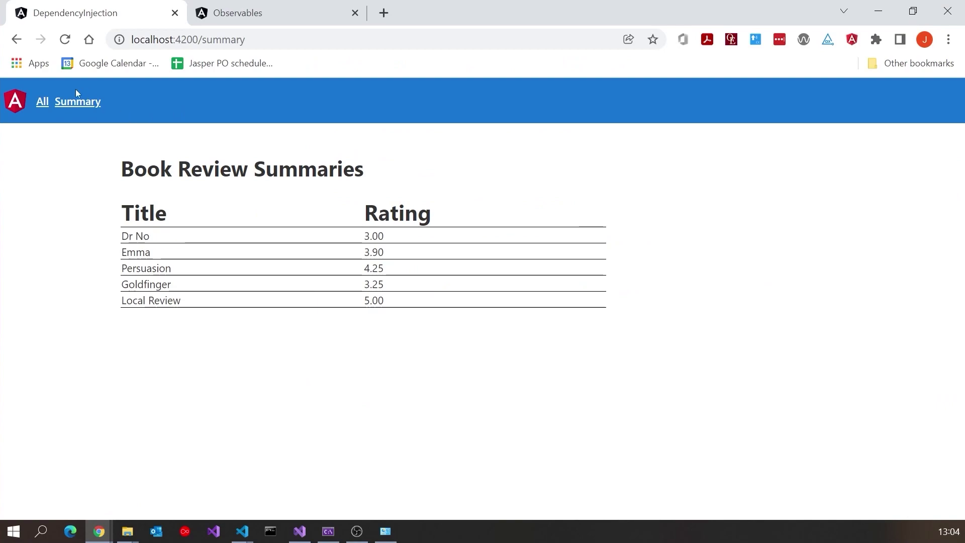
click(42, 101)
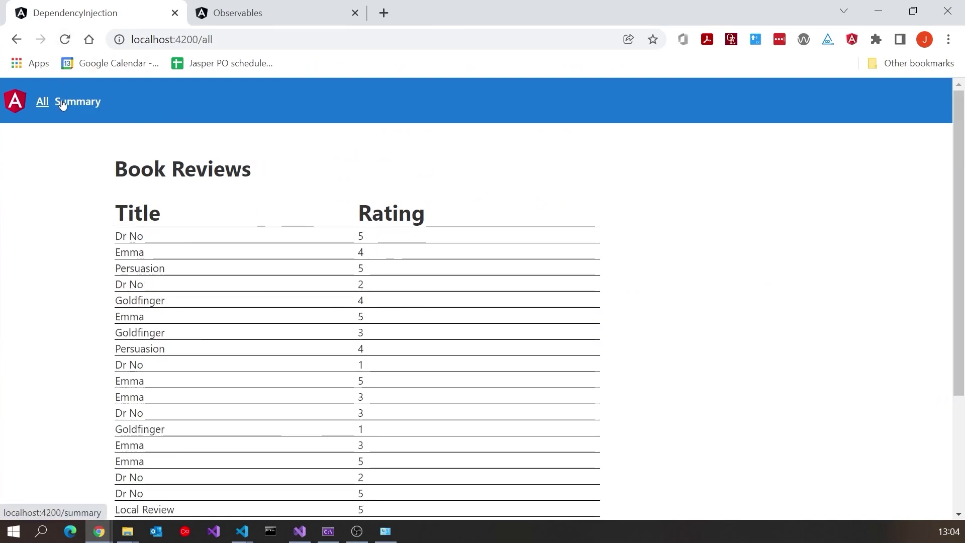
click(64, 101)
click(43, 101)
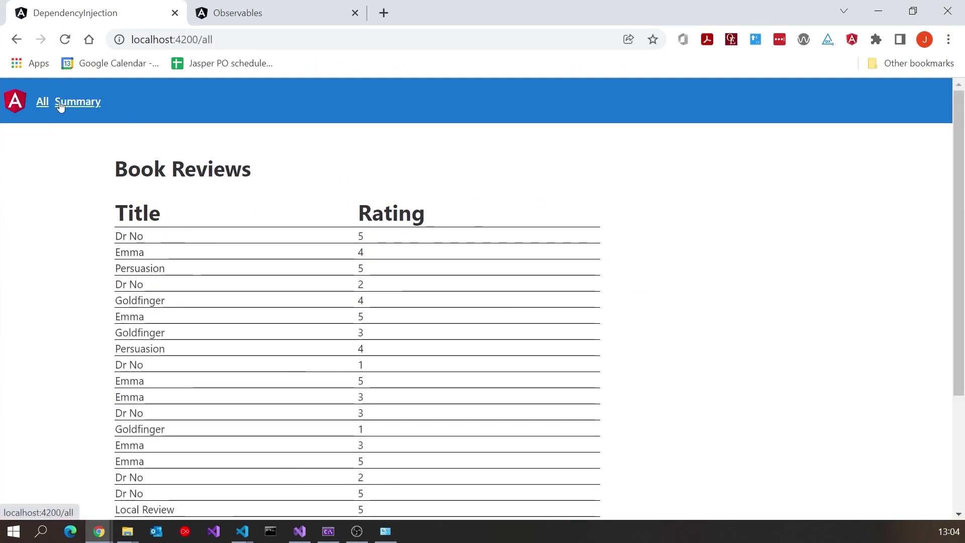
scroll(75, 227, down, 5)
Submit a Dr No review rated 5 and confirm Summary shows Dr No averaging 3.29
click(145, 489)
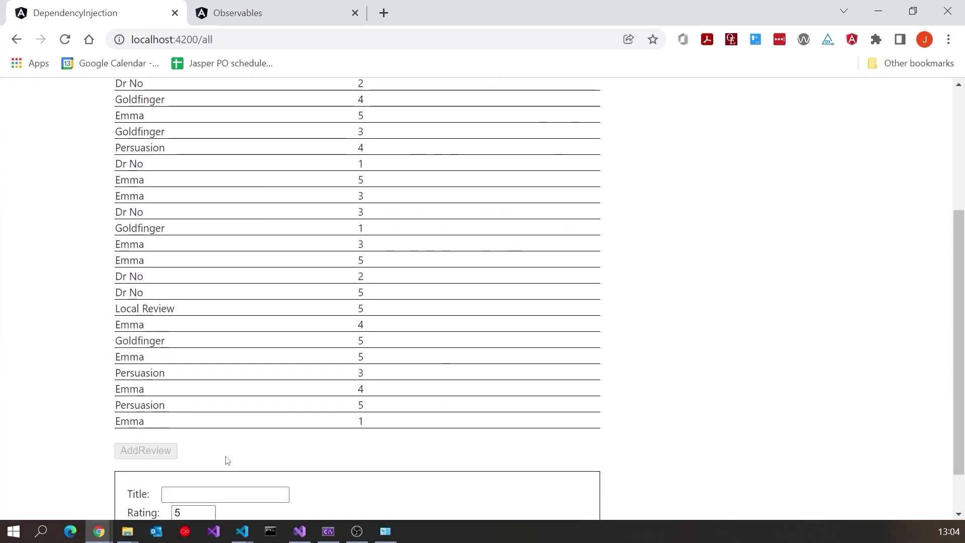
scroll(173, 498, down, 2)
click(194, 436)
text(No)
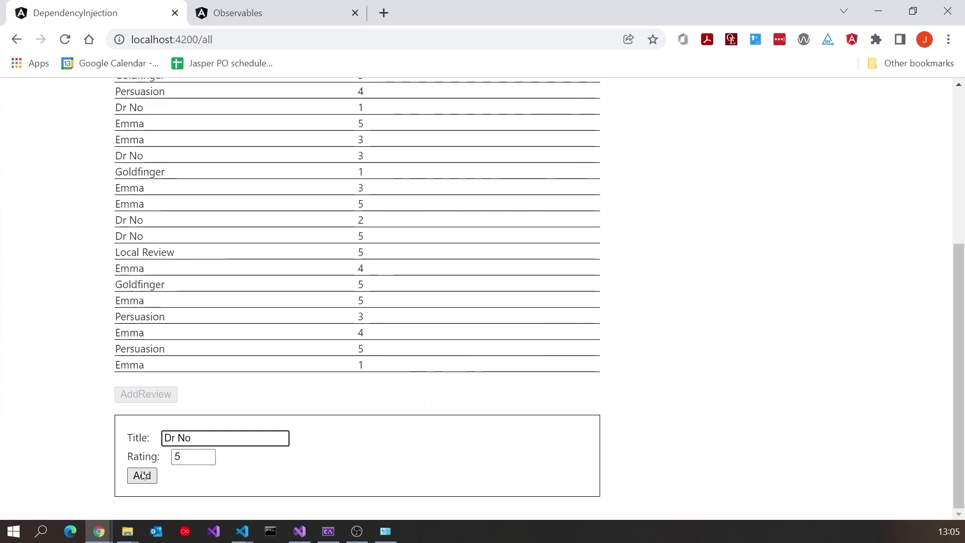
click(141, 475)
scroll(130, 293, up, 10)
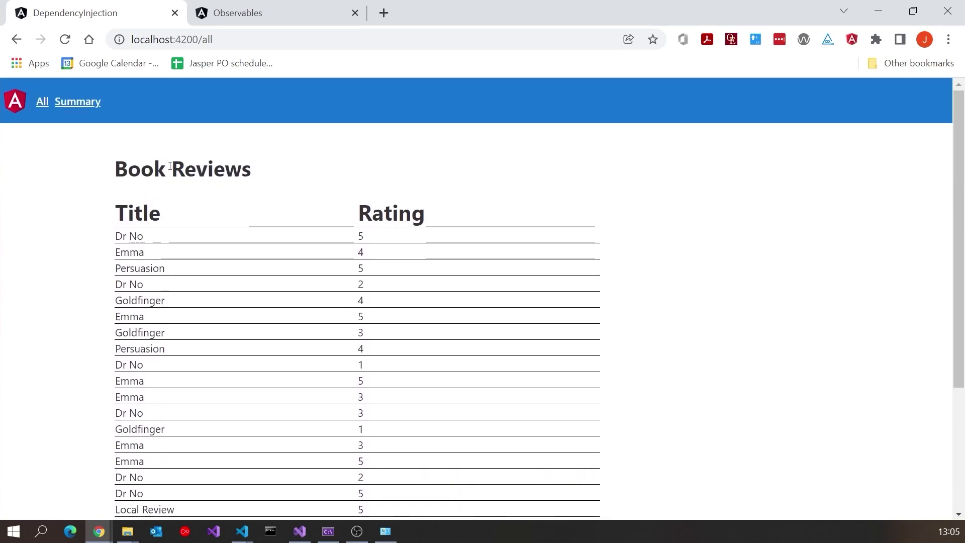
click(78, 101)
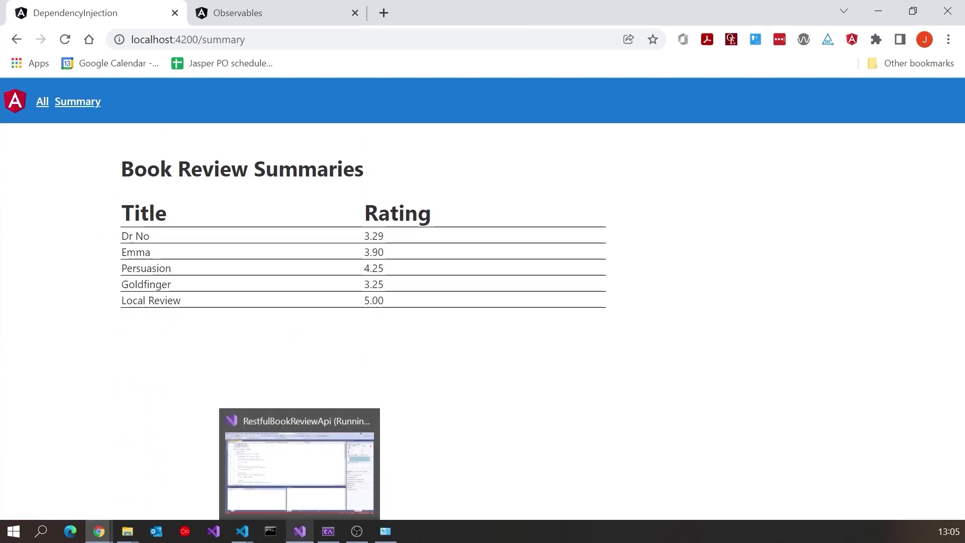
mouse_move(242, 531)
click(324, 468)
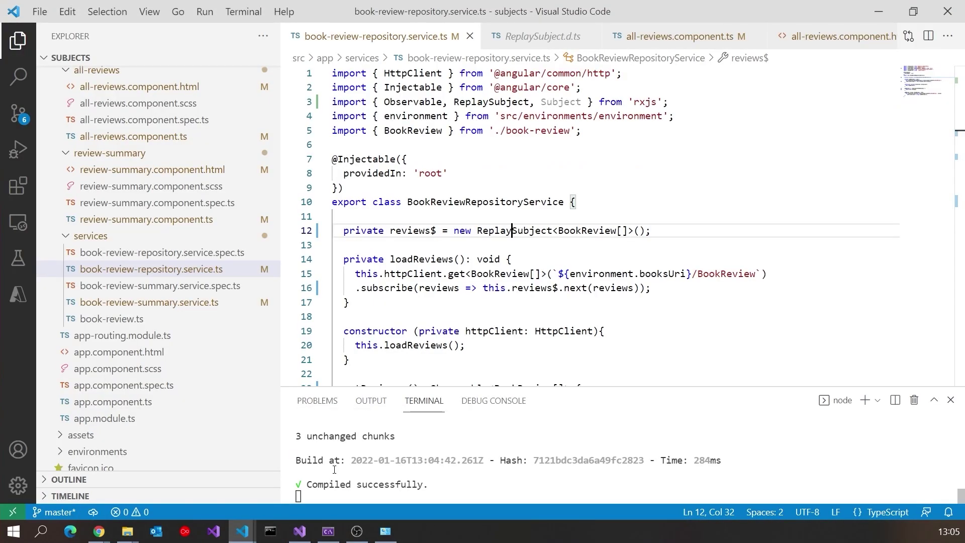